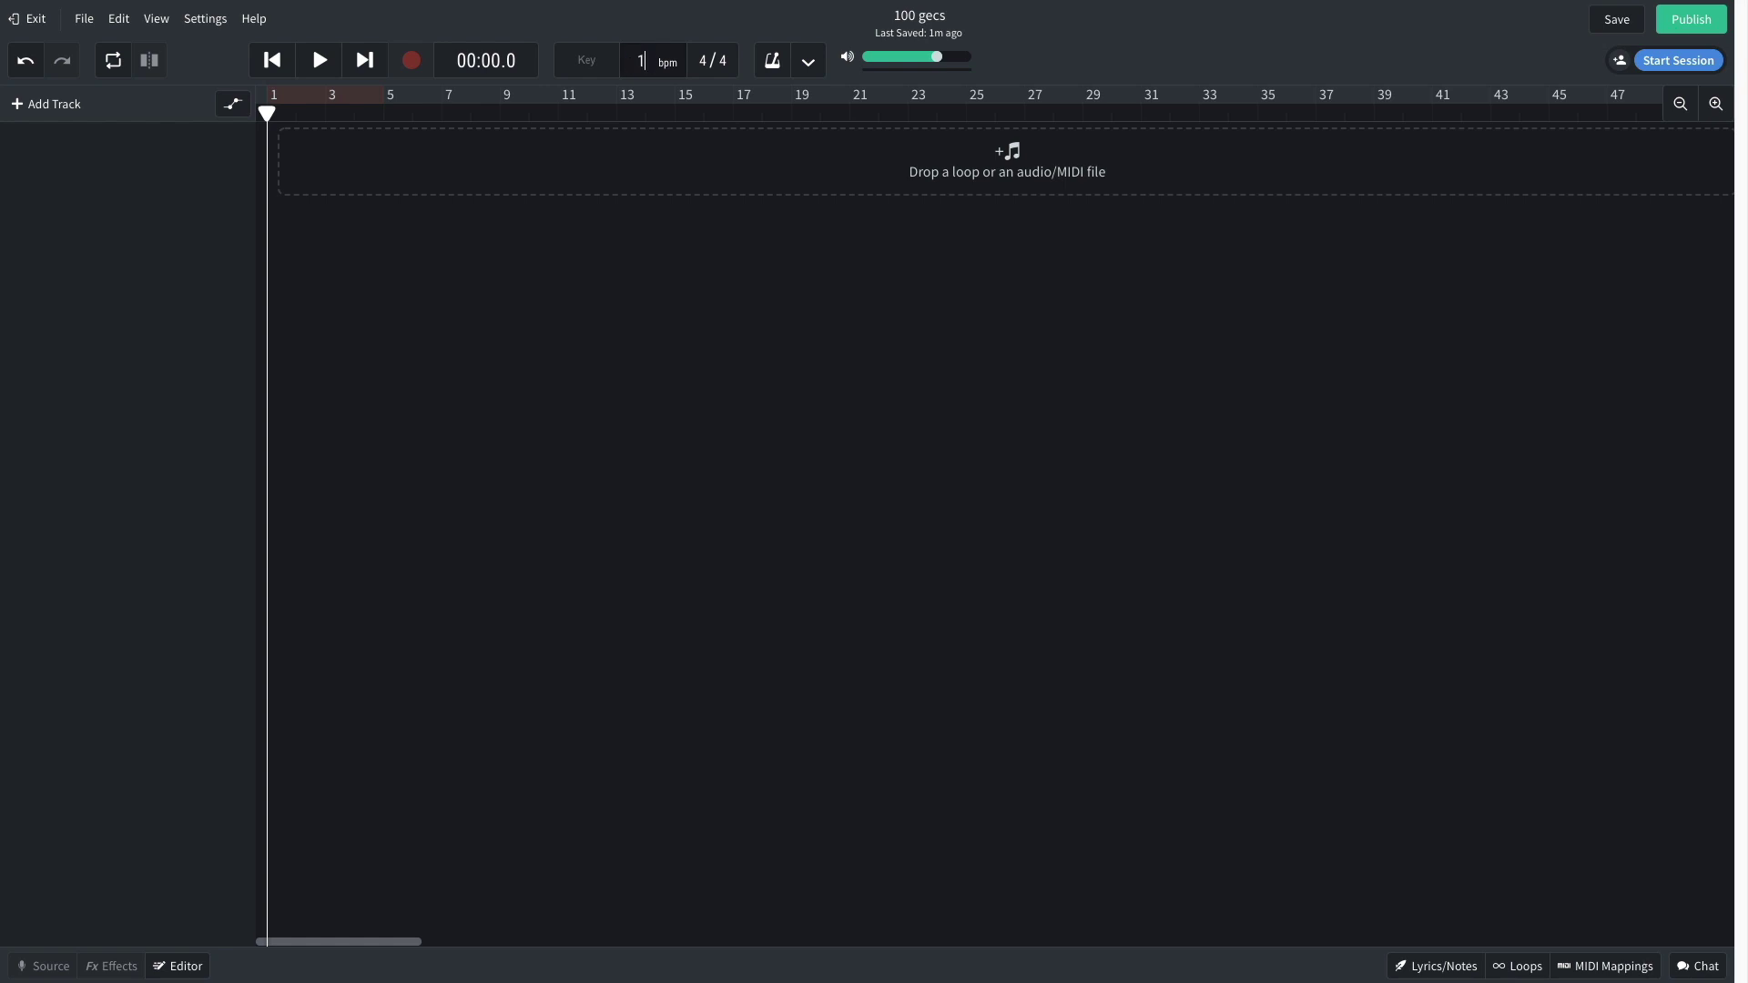
Step: Set the project tempo to 170 bpm and choose C minor as the key
{"action": "key", "text": "Return"}
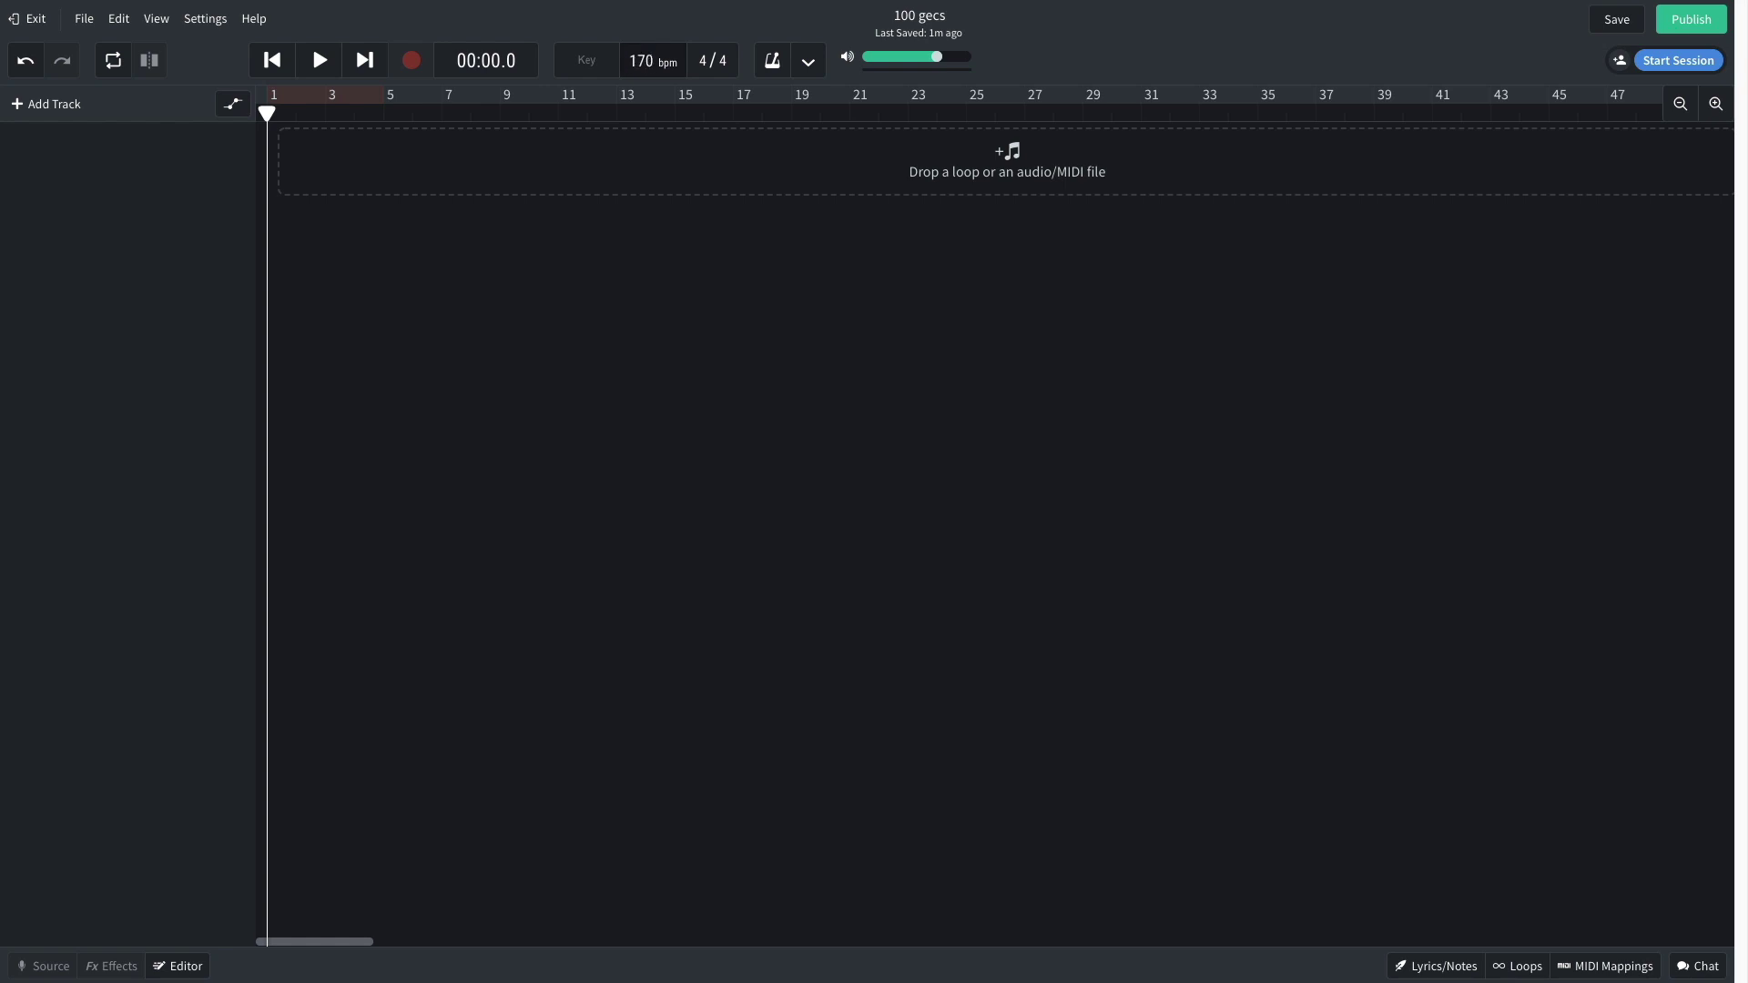
{"action": "left_click", "coordinate": [585, 69]}
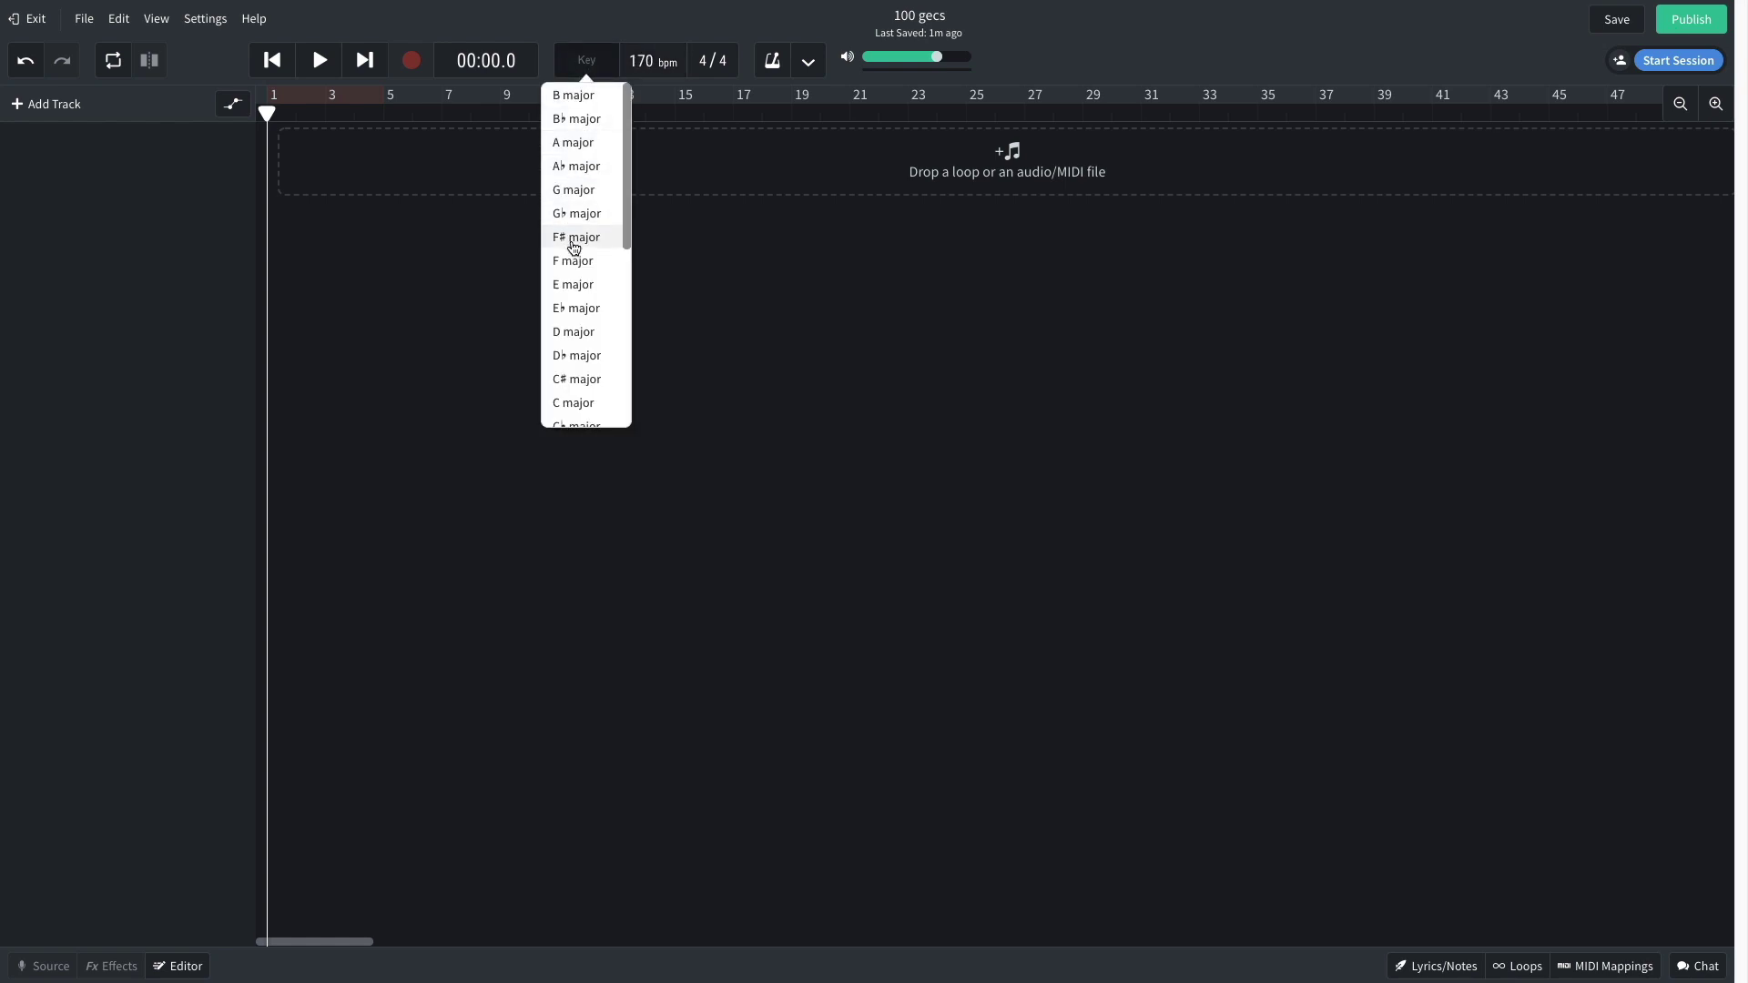
{"action": "scroll", "coordinate": [575, 246], "scroll_direction": "down", "scroll_amount": 5}
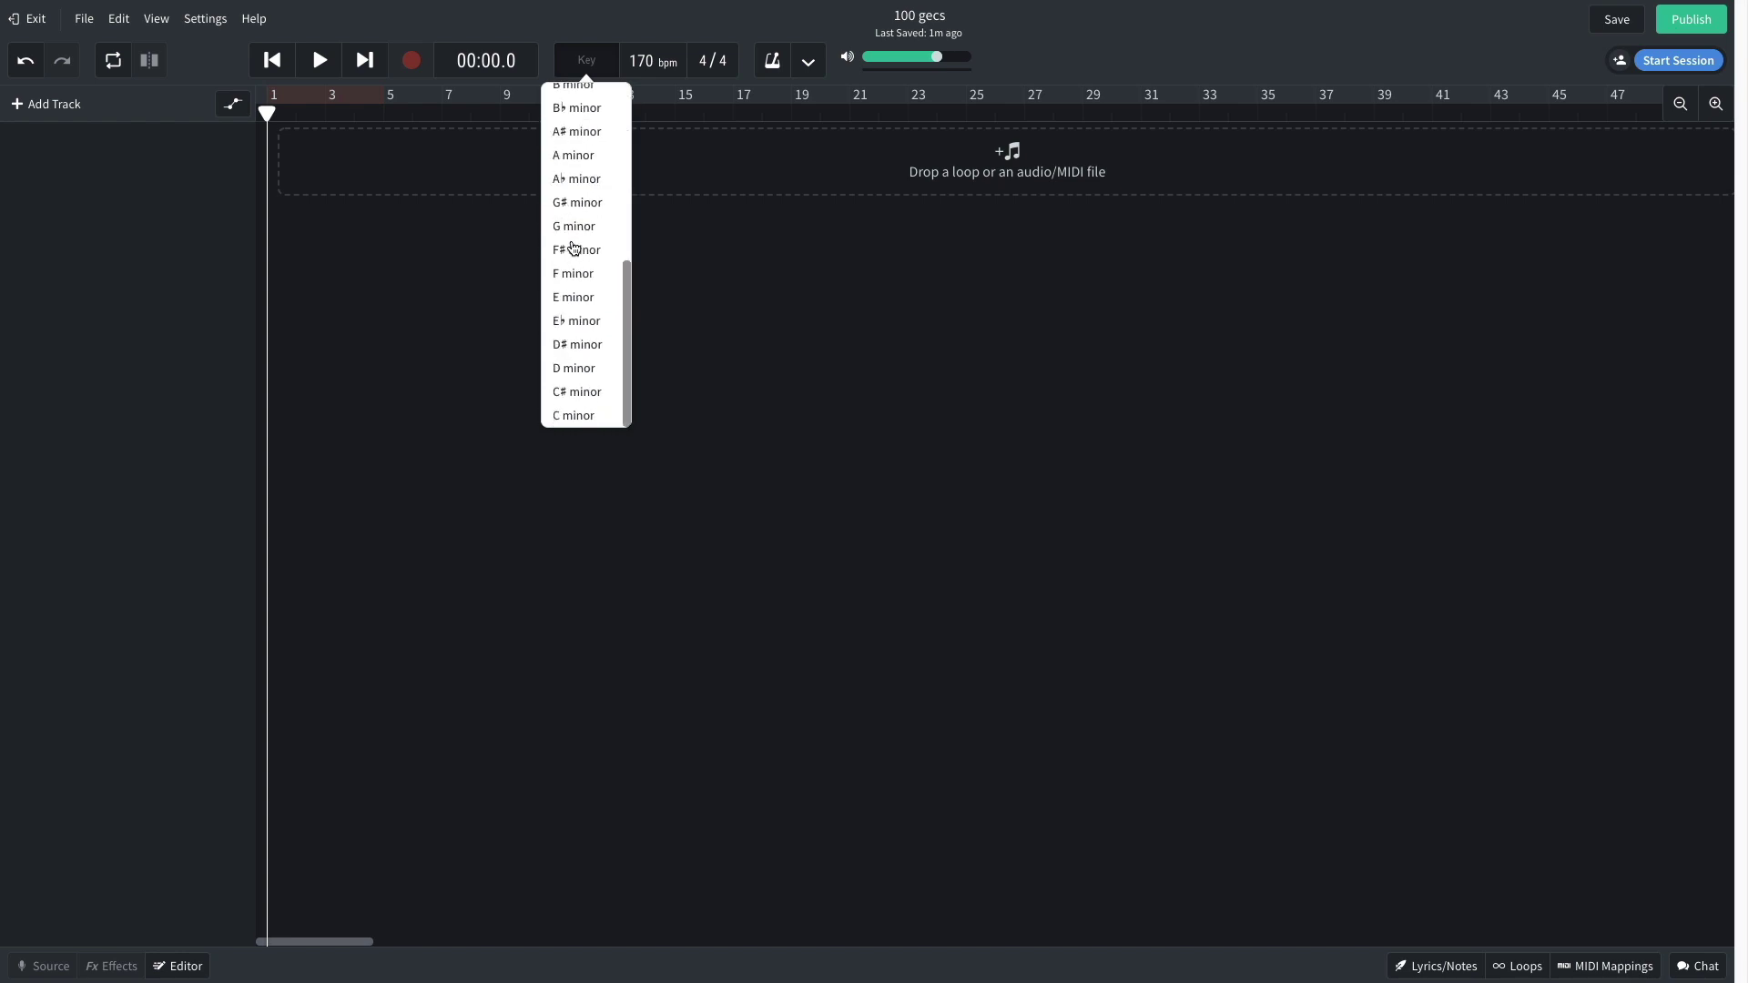
{"action": "left_click", "coordinate": [579, 415]}
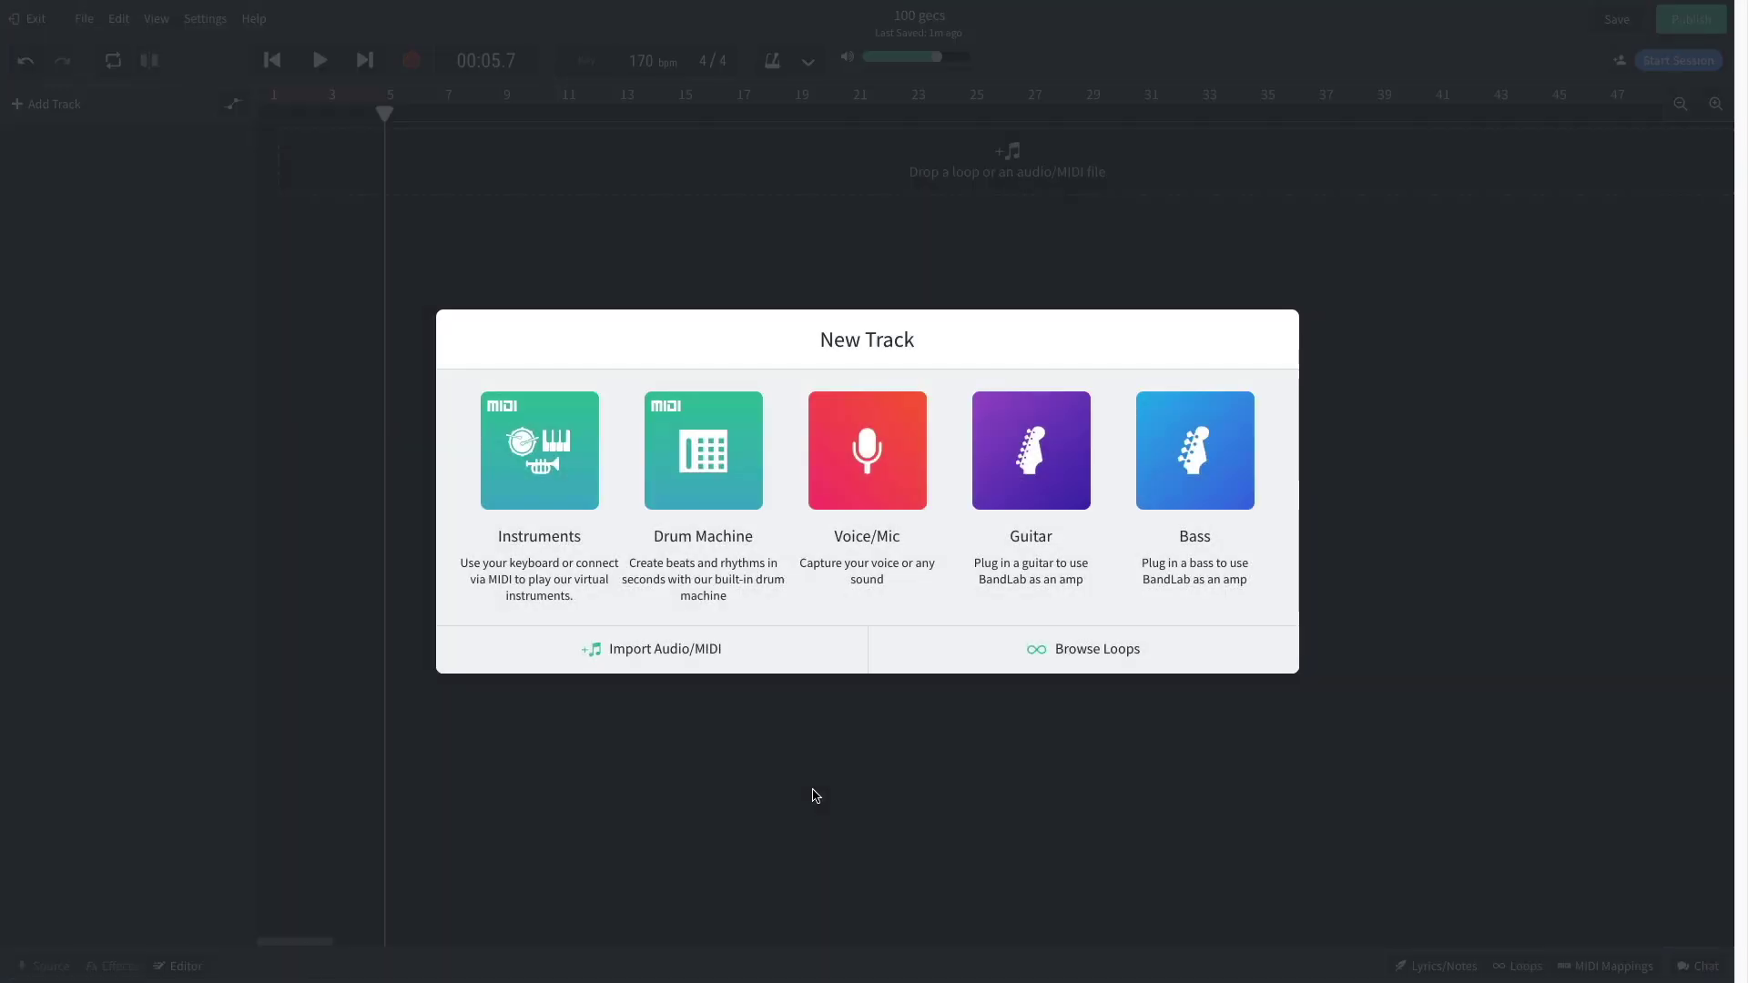
Step: Add an instrument track using the Evolve Pad sound from Synth Pads and play back its chord clip
{"action": "left_click", "coordinate": [540, 455]}
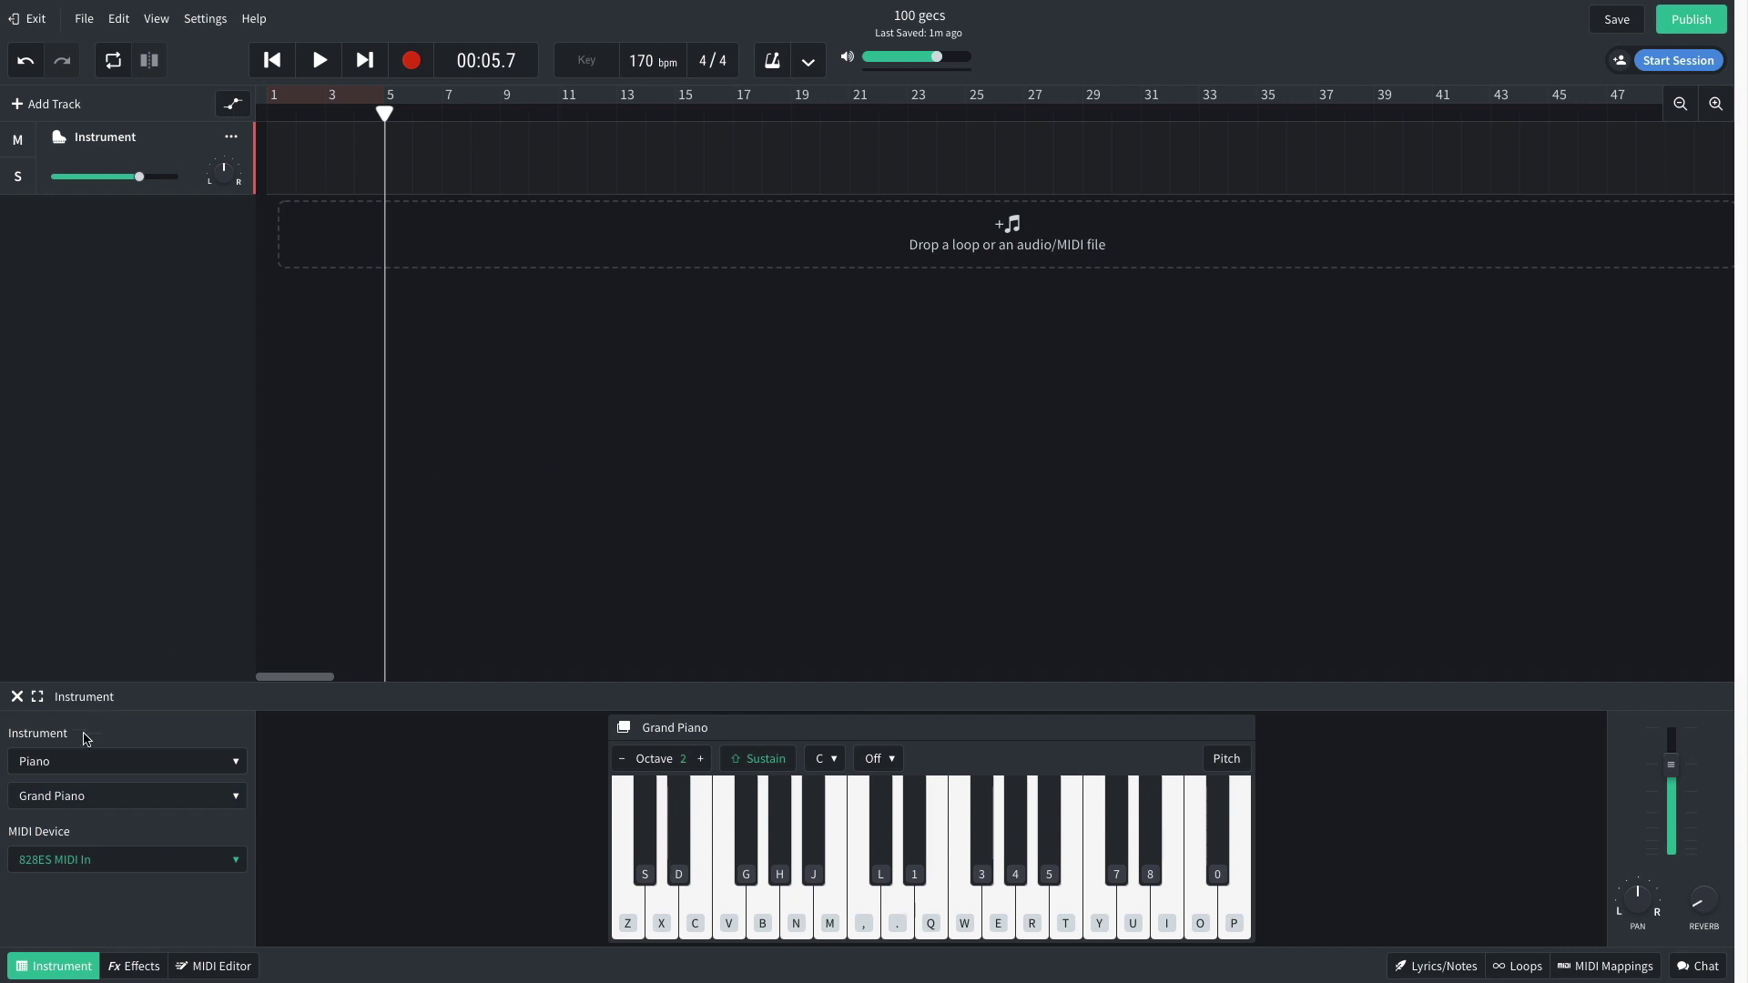
{"action": "left_click", "coordinate": [84, 761]}
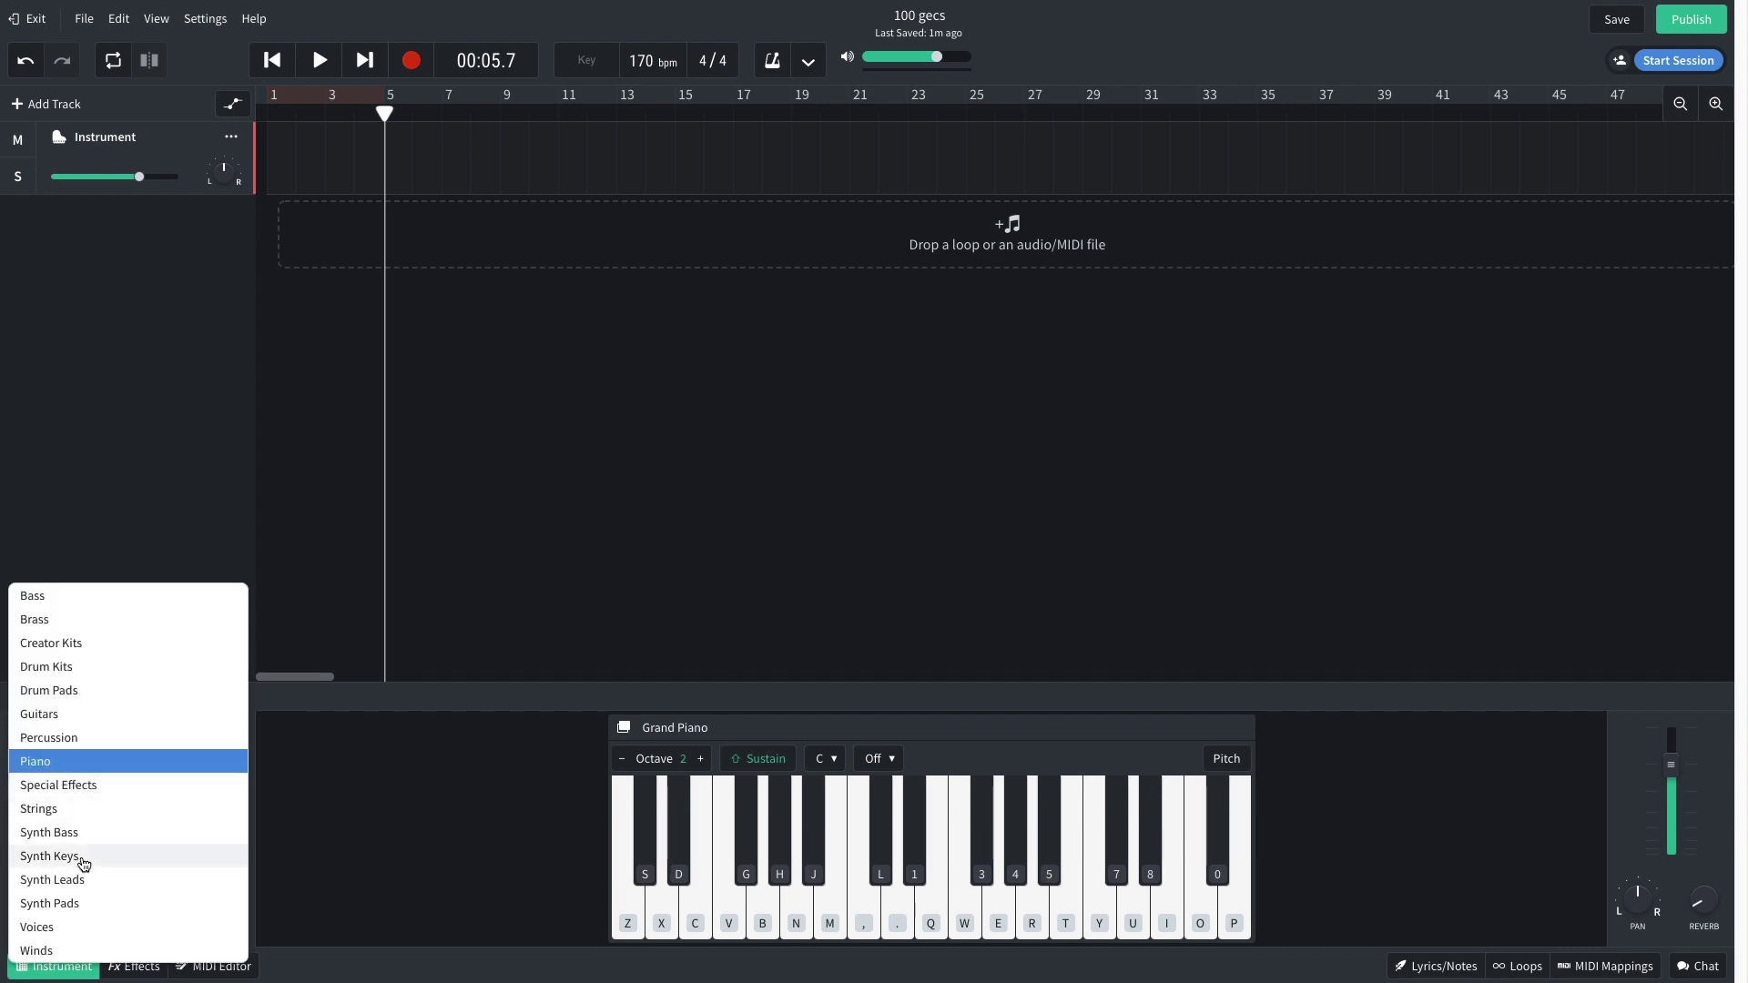
{"action": "left_click", "coordinate": [82, 903]}
{"action": "left_click", "coordinate": [102, 797]}
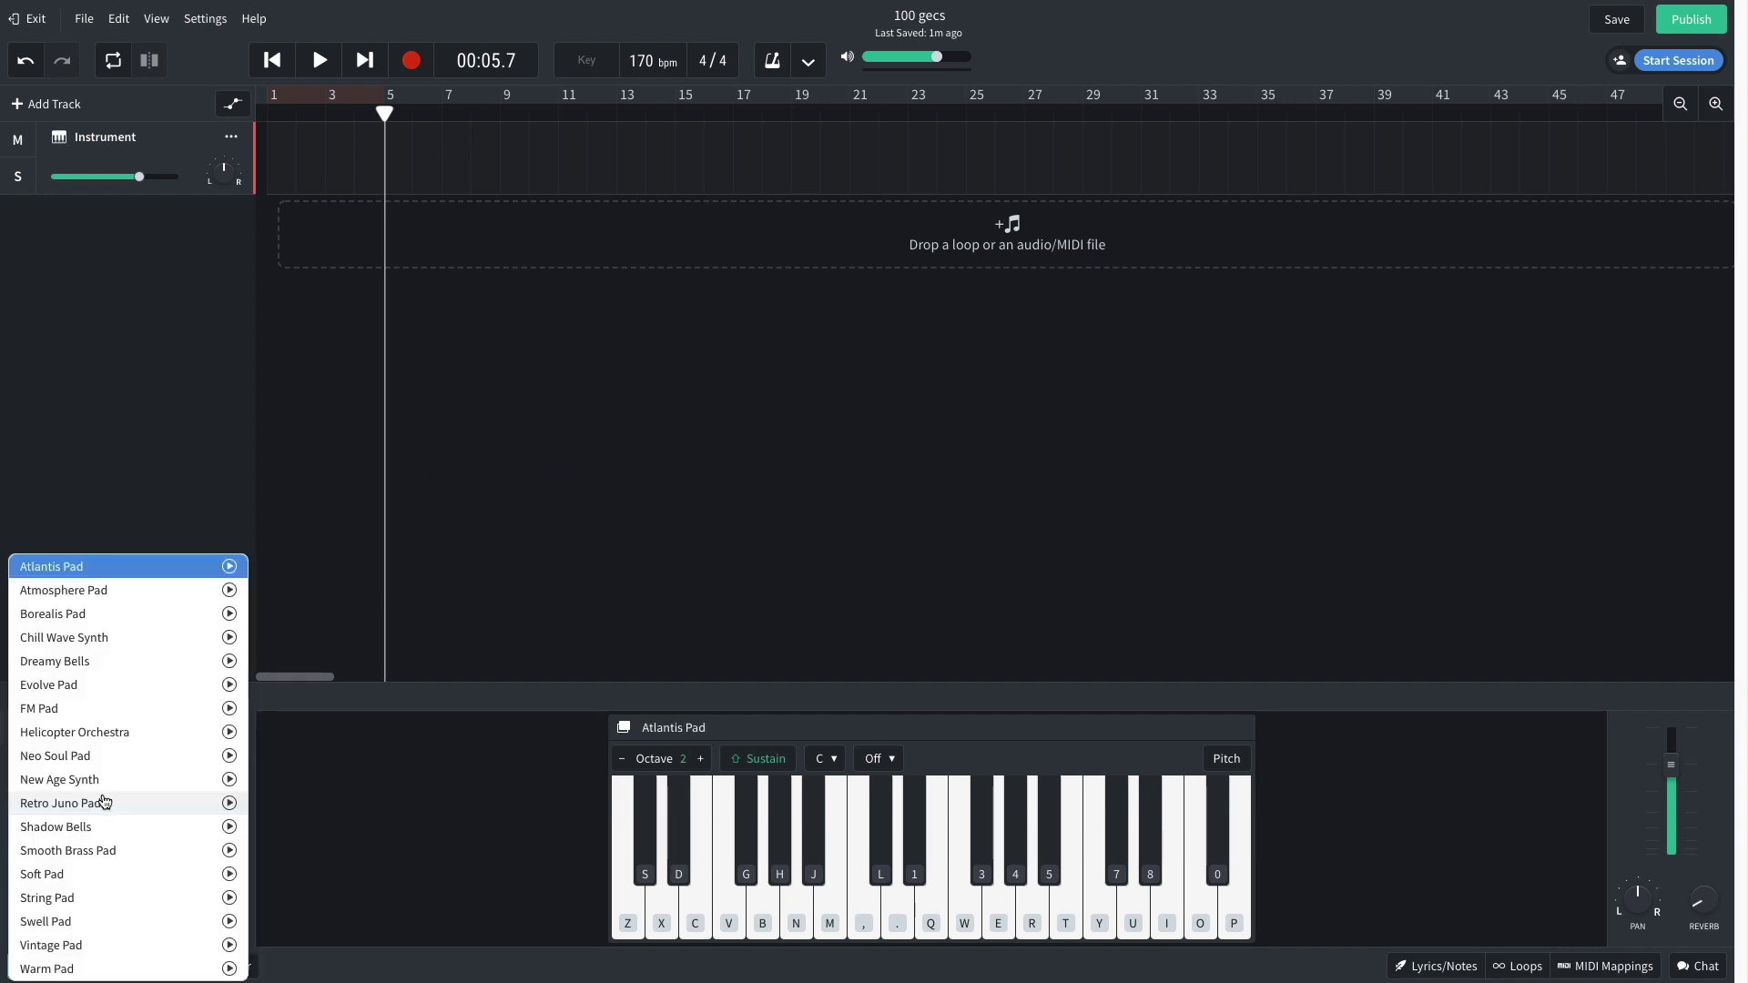
{"action": "left_click", "coordinate": [116, 694]}
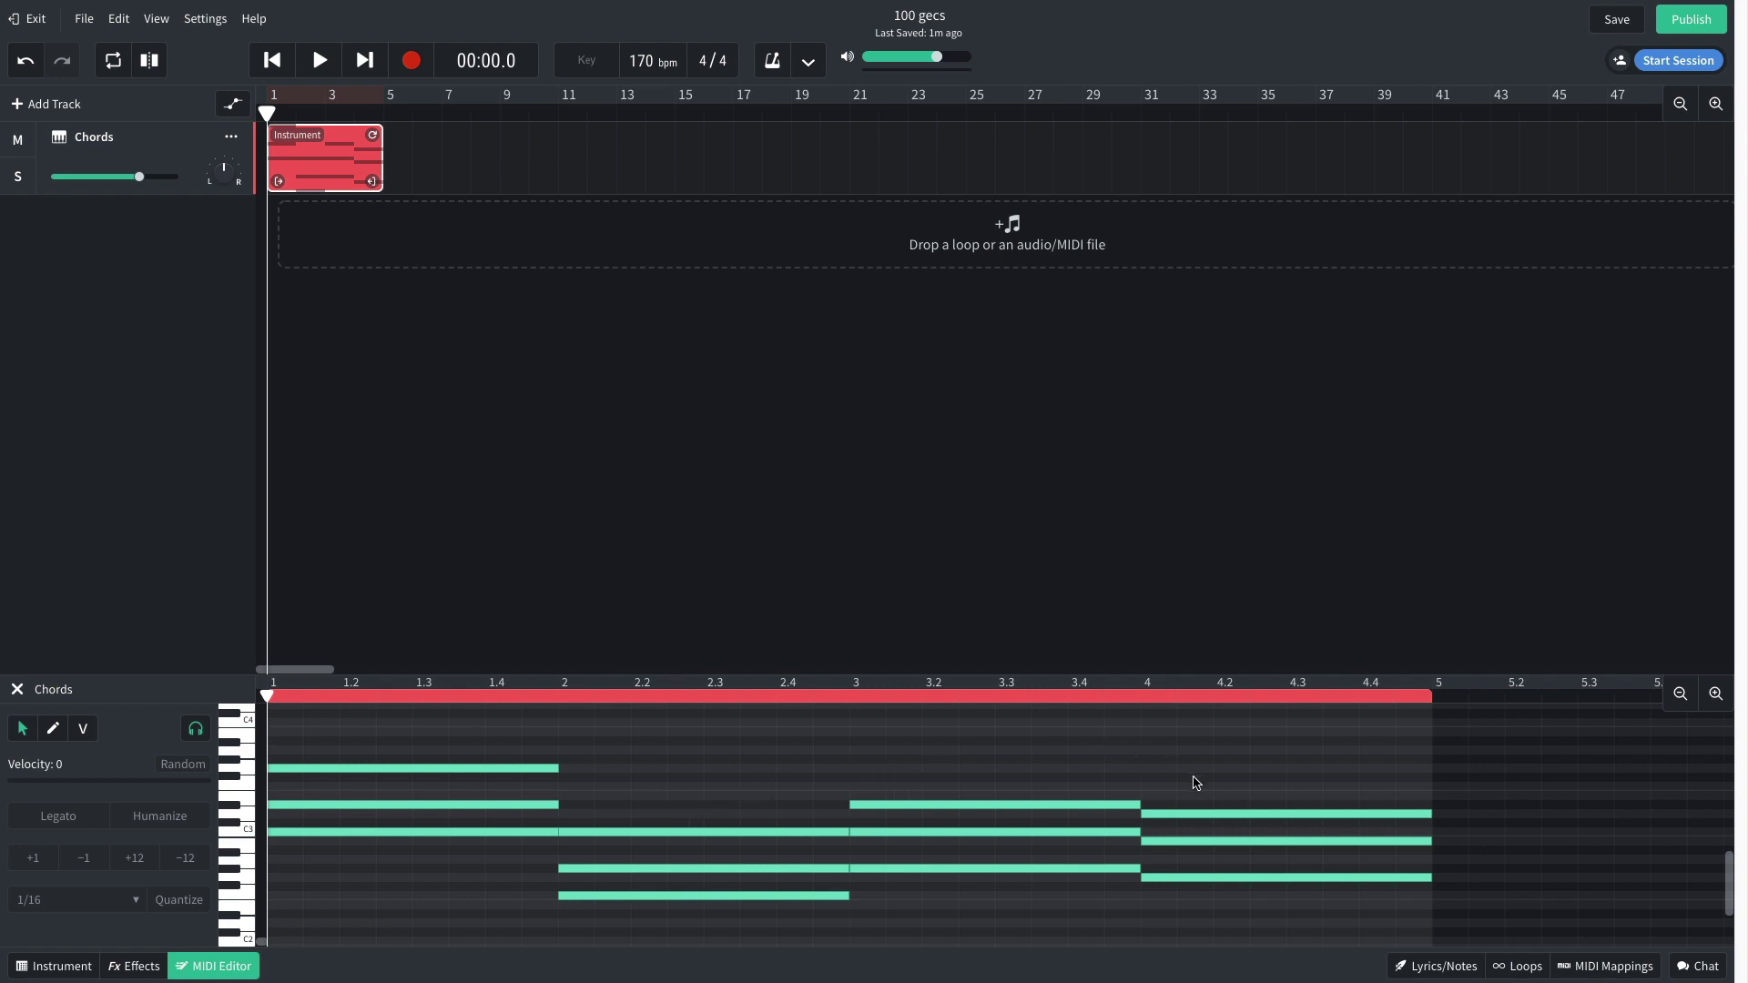
{"action": "key", "text": "space"}
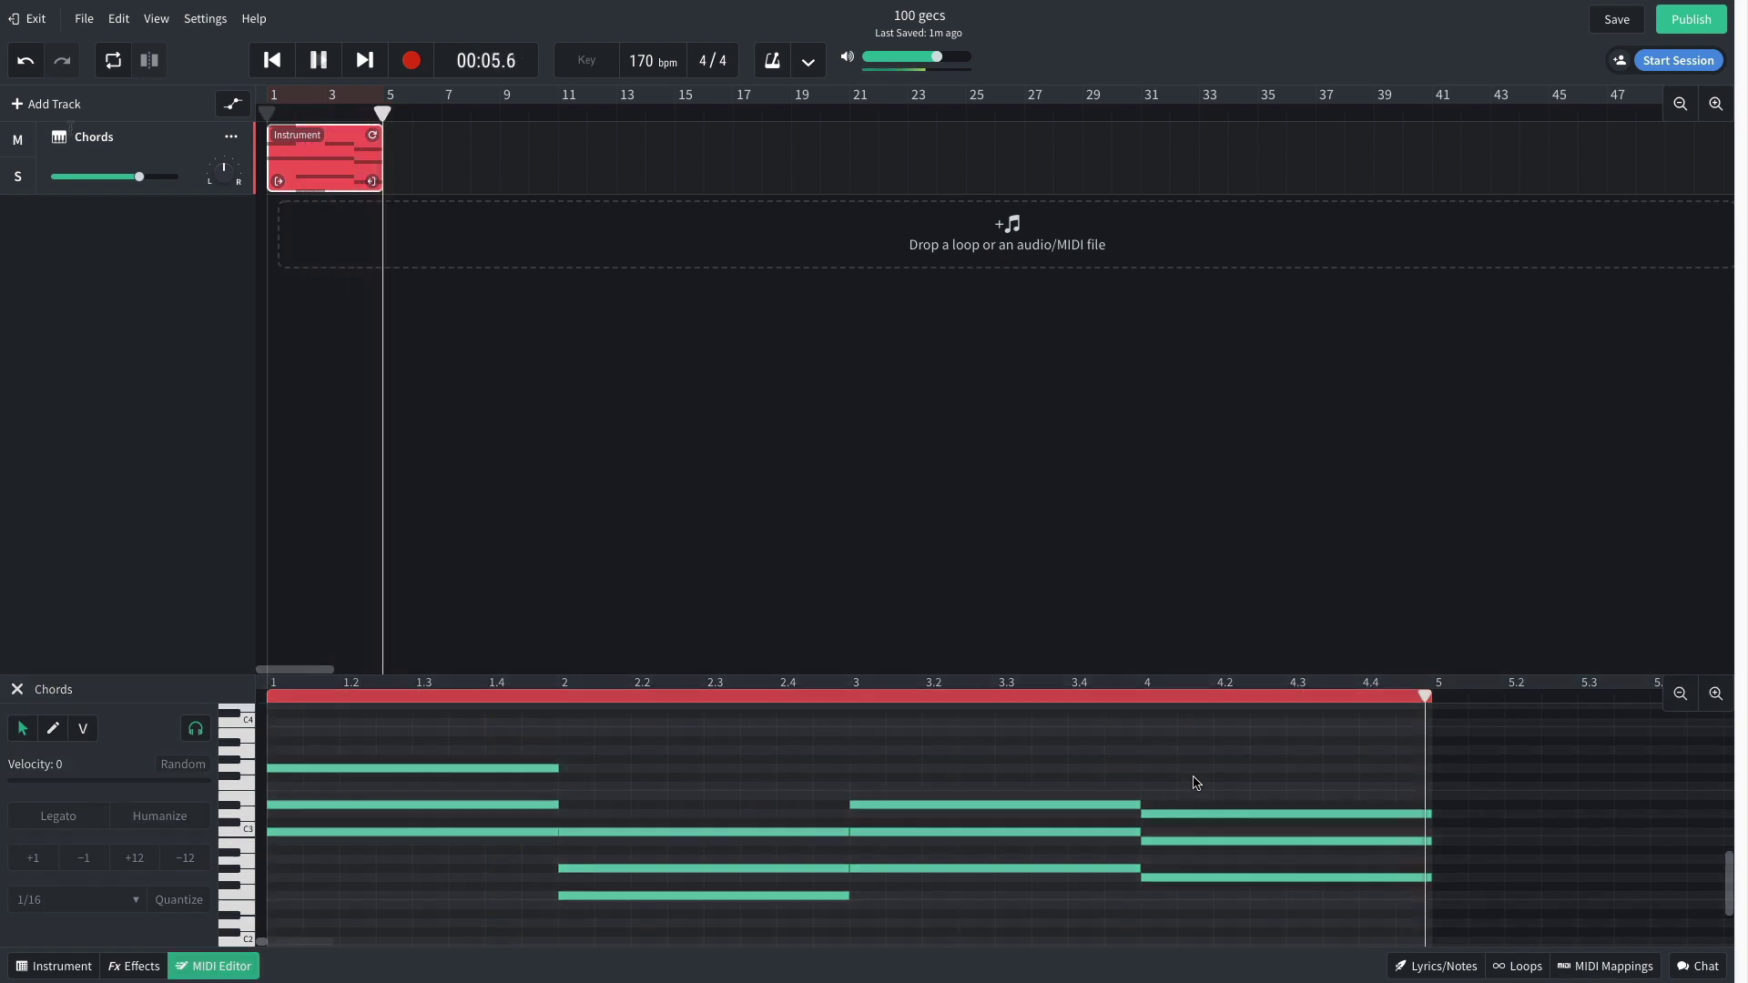
Step: Add a second instrument track using the Fat 'n Dirty sound from Synth Leads and play back its arpeggio clip
{"action": "left_click", "coordinate": [45, 103]}
{"action": "left_click", "coordinate": [524, 466]}
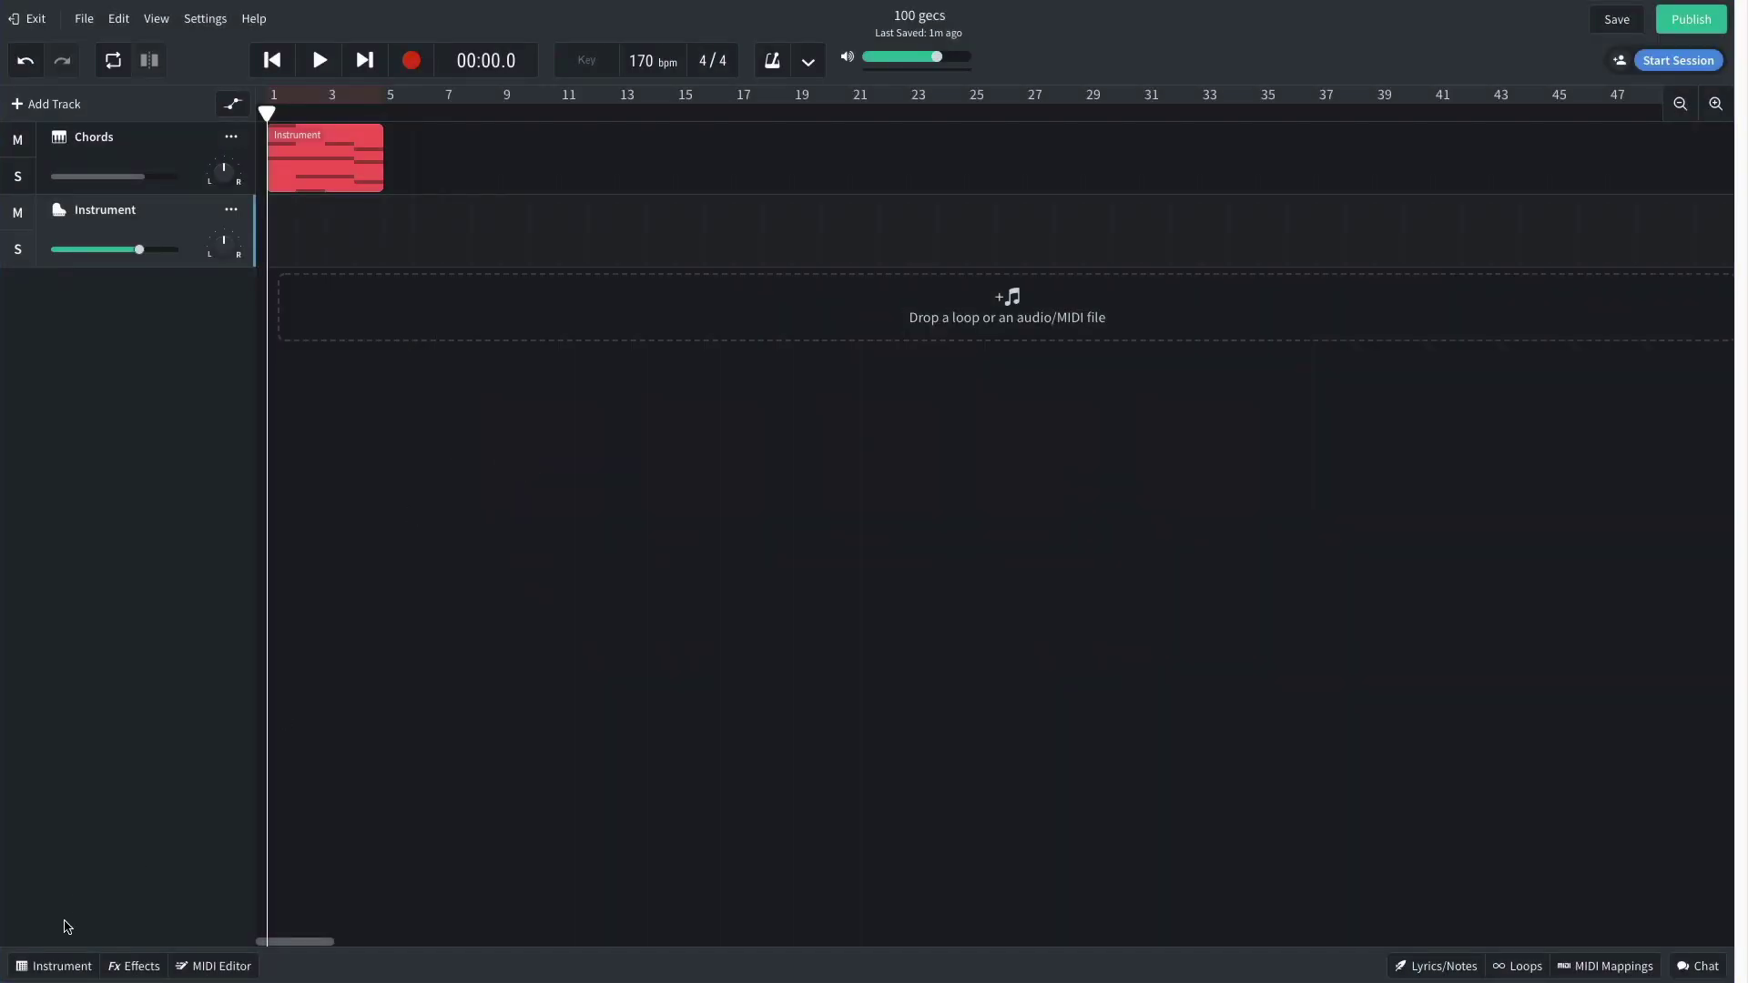
{"action": "left_click", "coordinate": [57, 966]}
{"action": "left_click", "coordinate": [84, 763]}
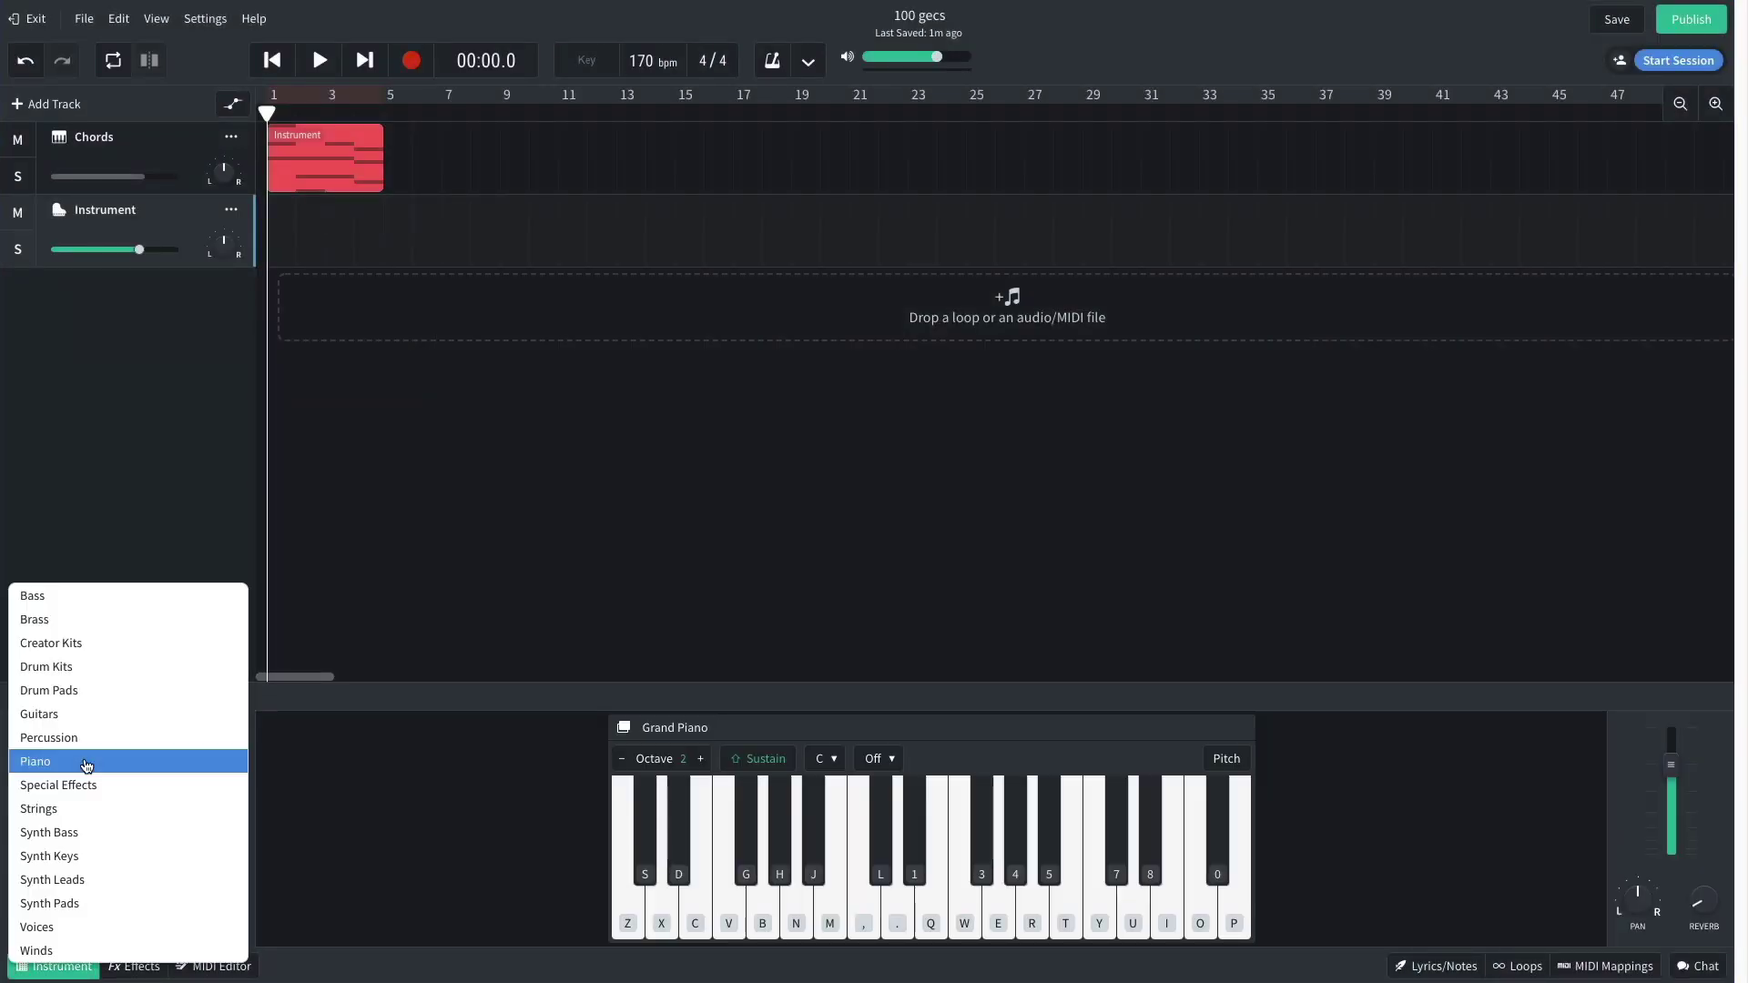
{"action": "left_click", "coordinate": [81, 879]}
{"action": "left_click", "coordinate": [86, 797]}
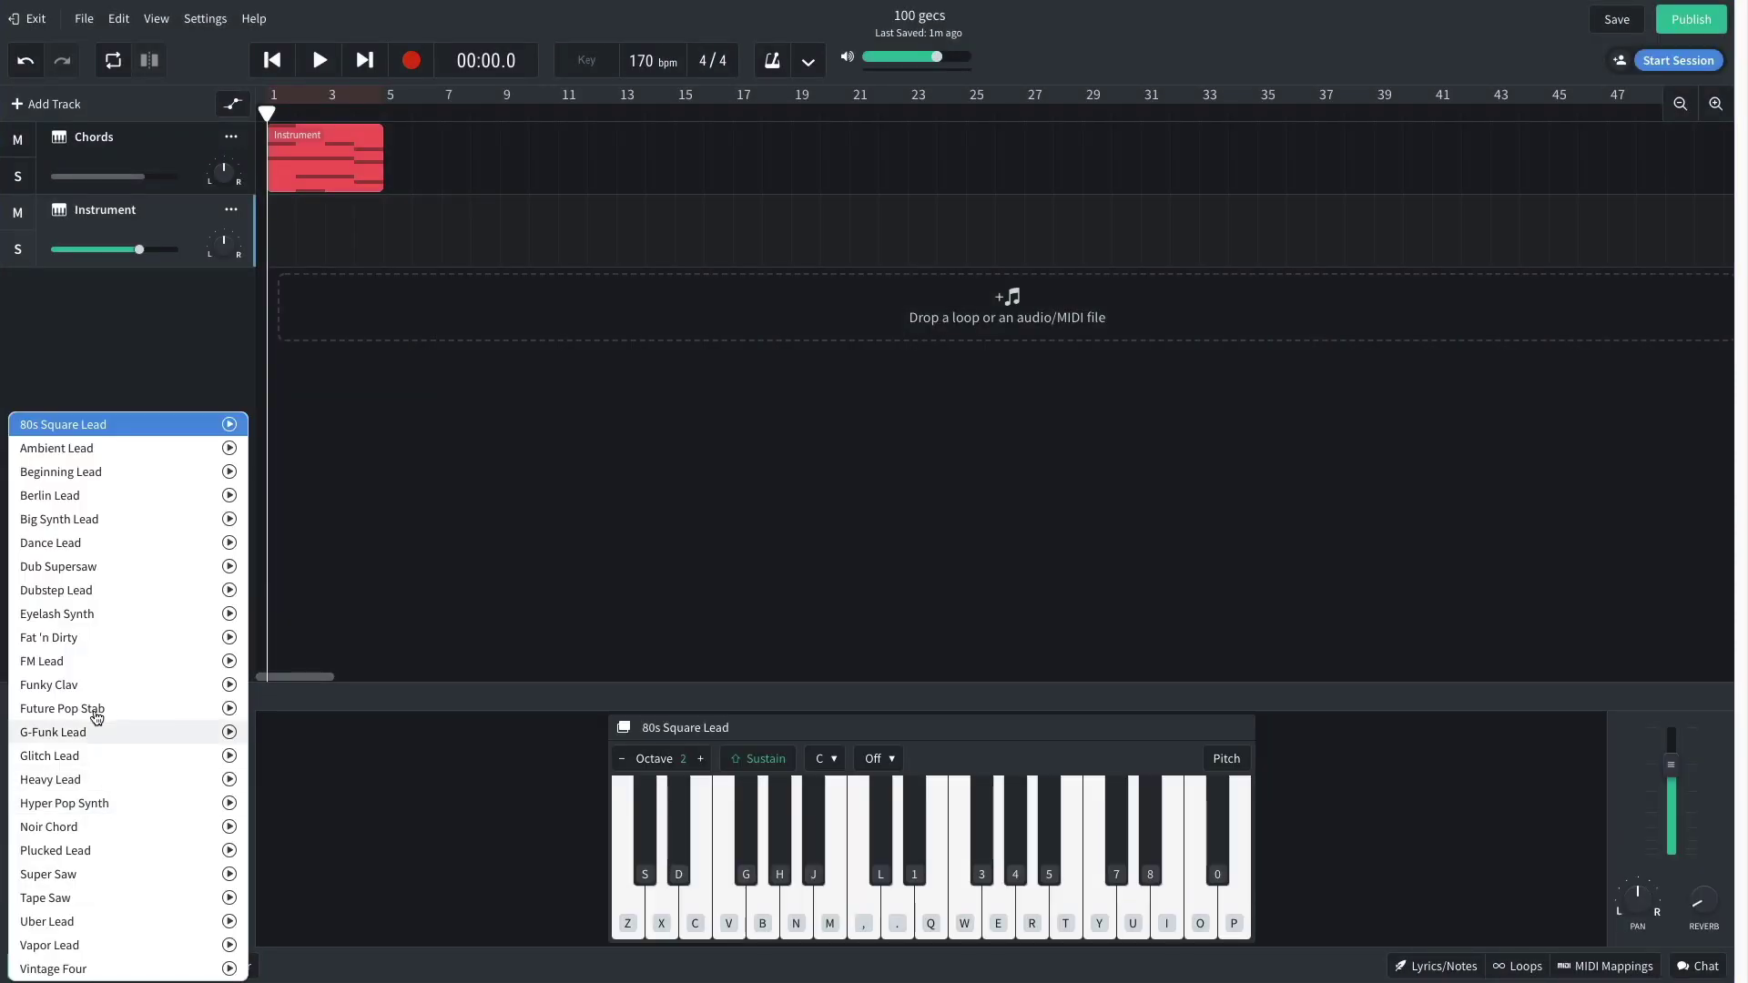
{"action": "left_click", "coordinate": [110, 639]}
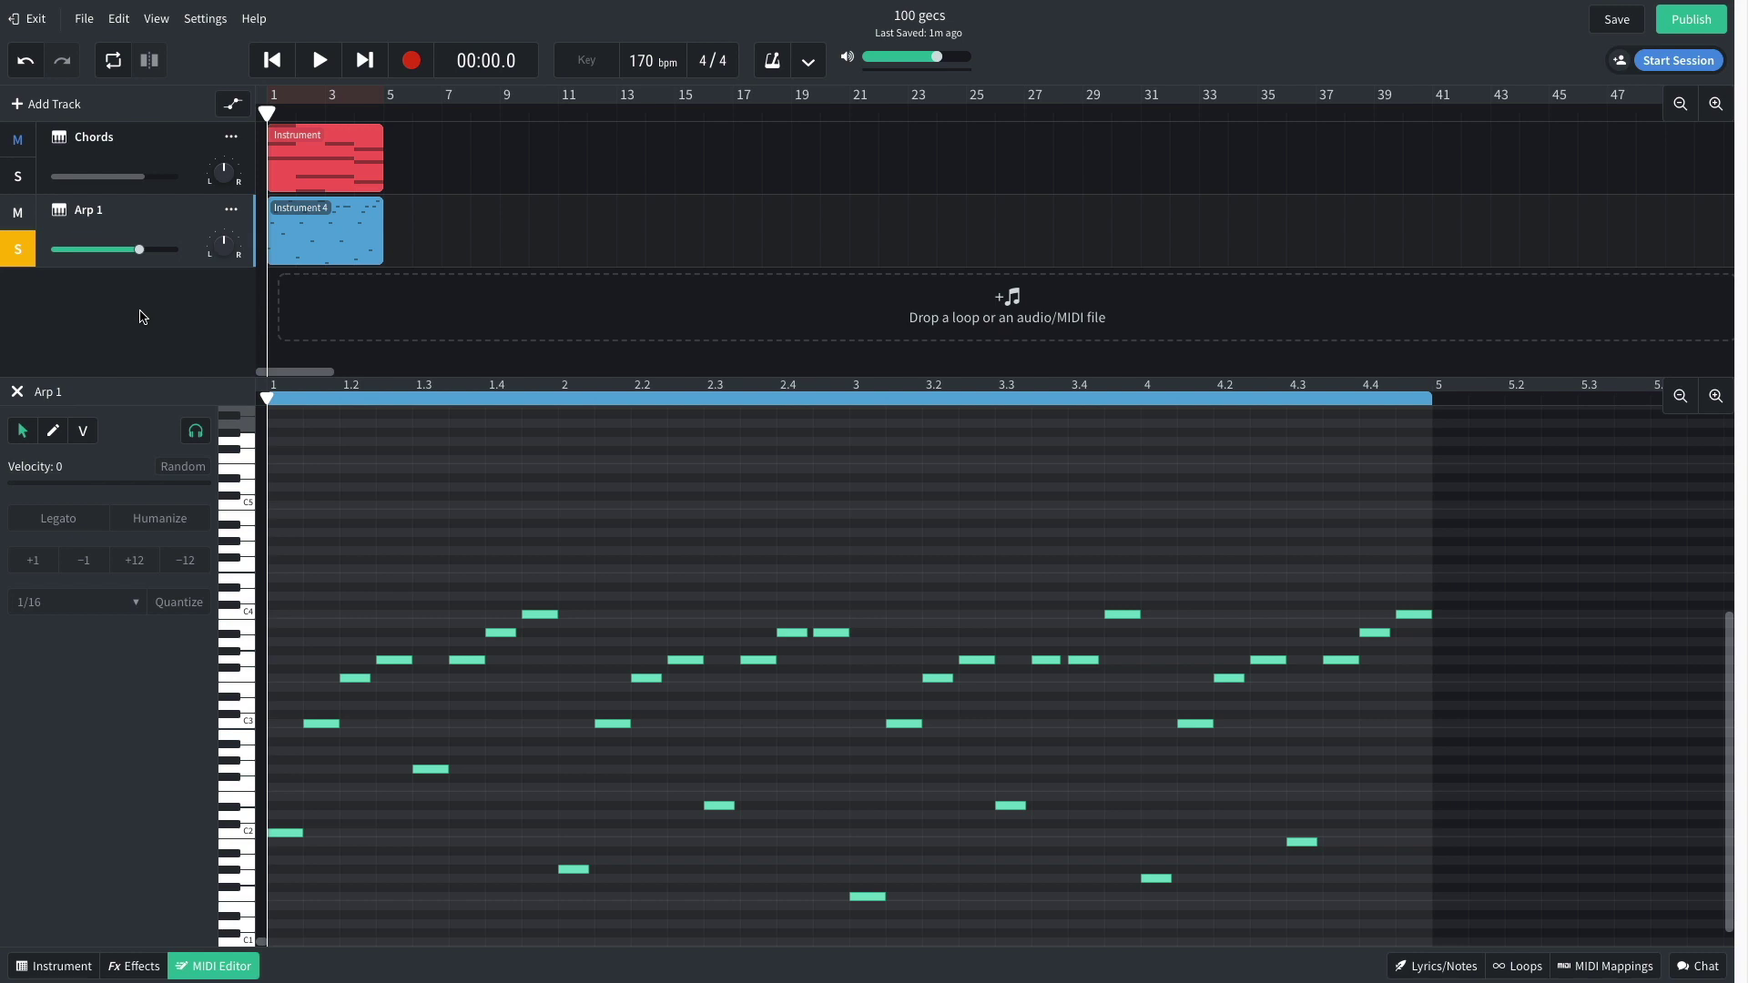
{"action": "key", "text": "space"}
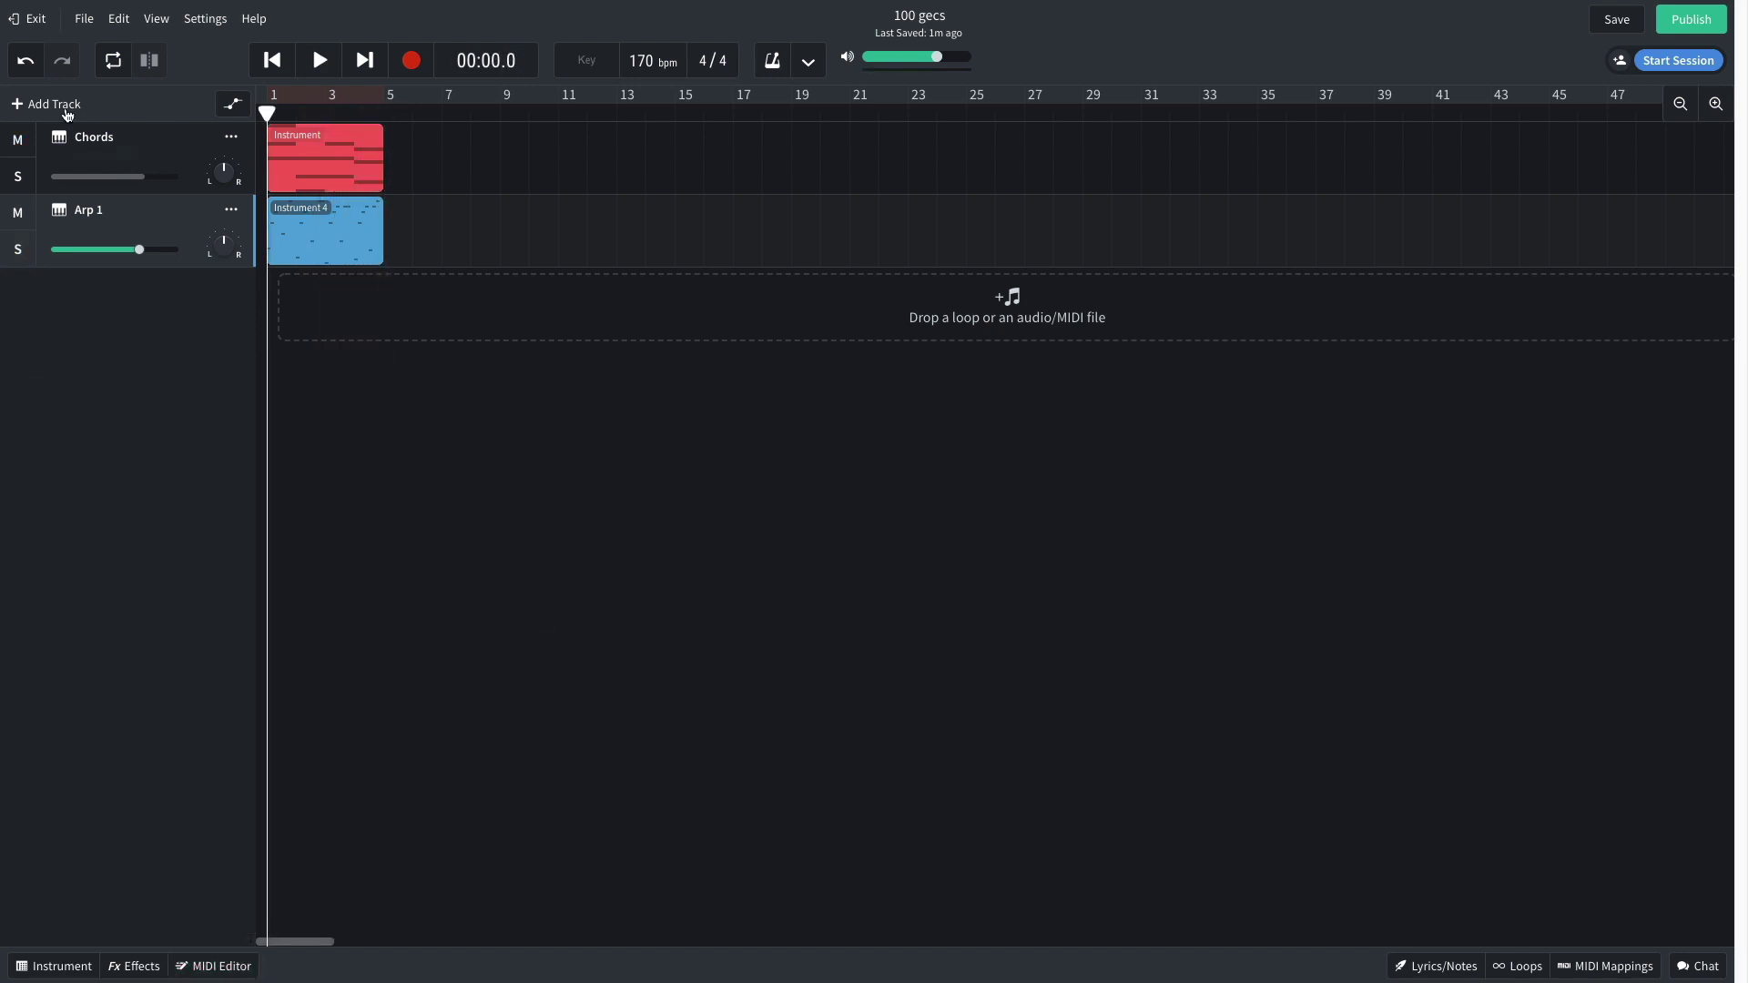
Step: Add a third instrument track using the Dance Lead sound from Synth Leads
{"action": "left_click", "coordinate": [67, 114]}
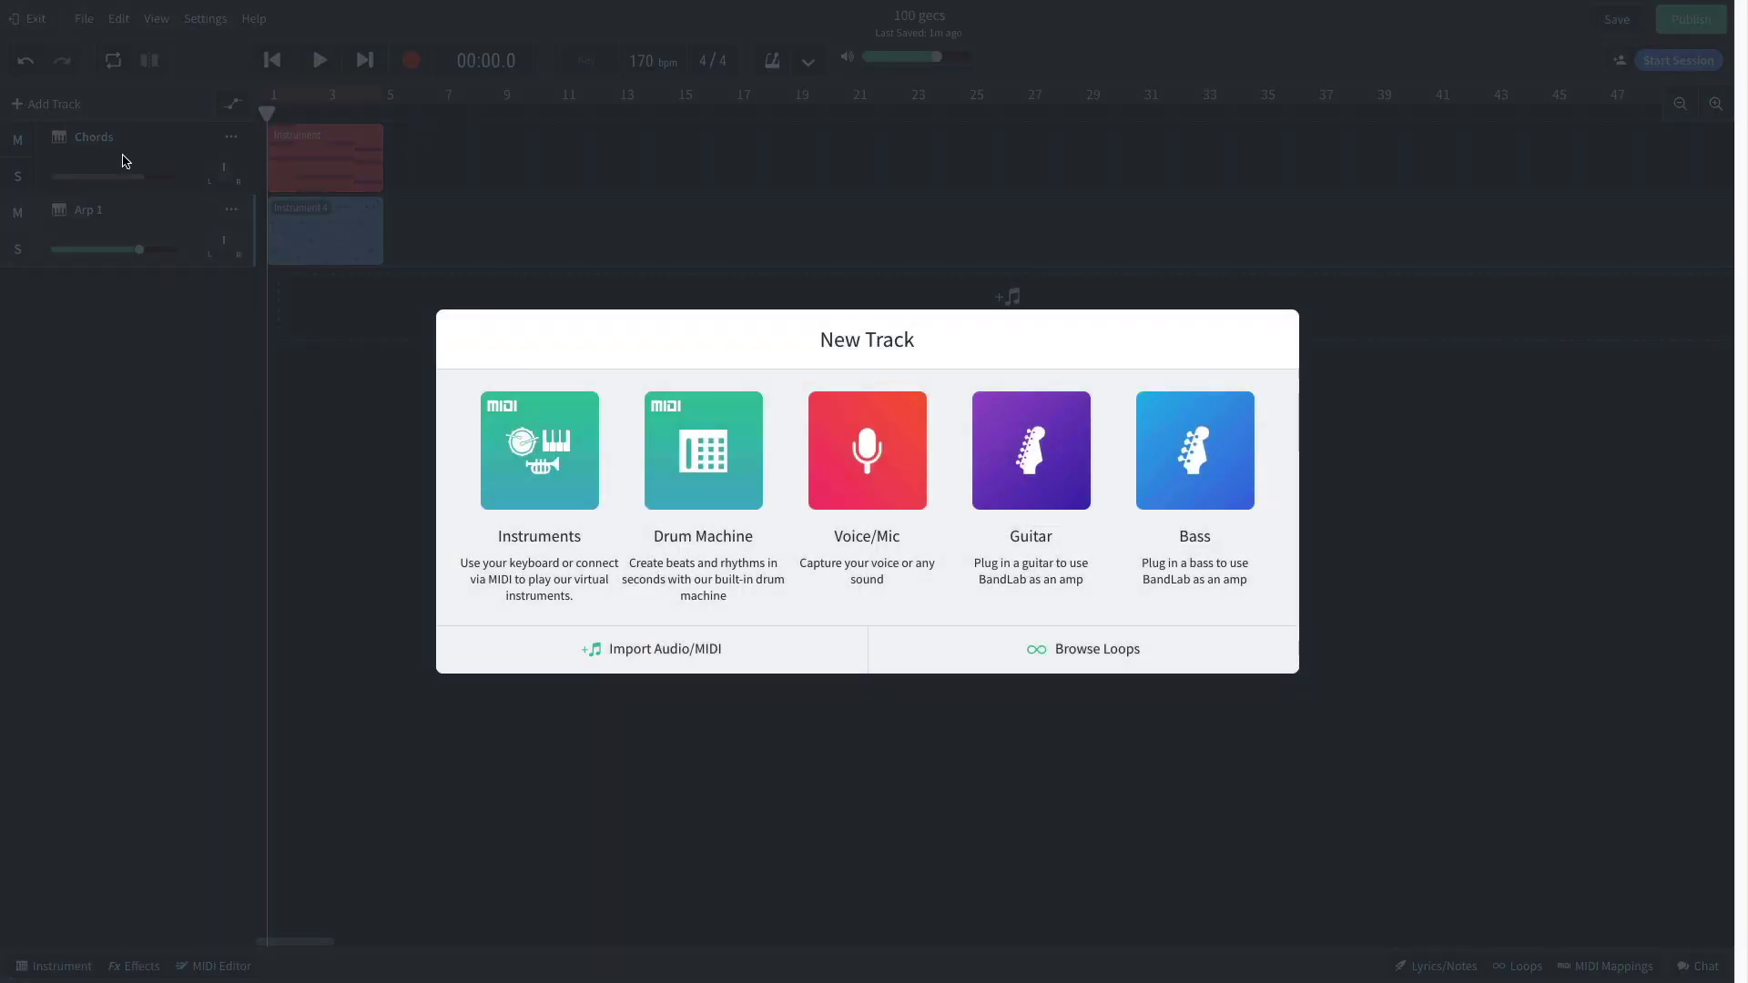
{"action": "left_click", "coordinate": [540, 451]}
{"action": "left_click", "coordinate": [55, 968]}
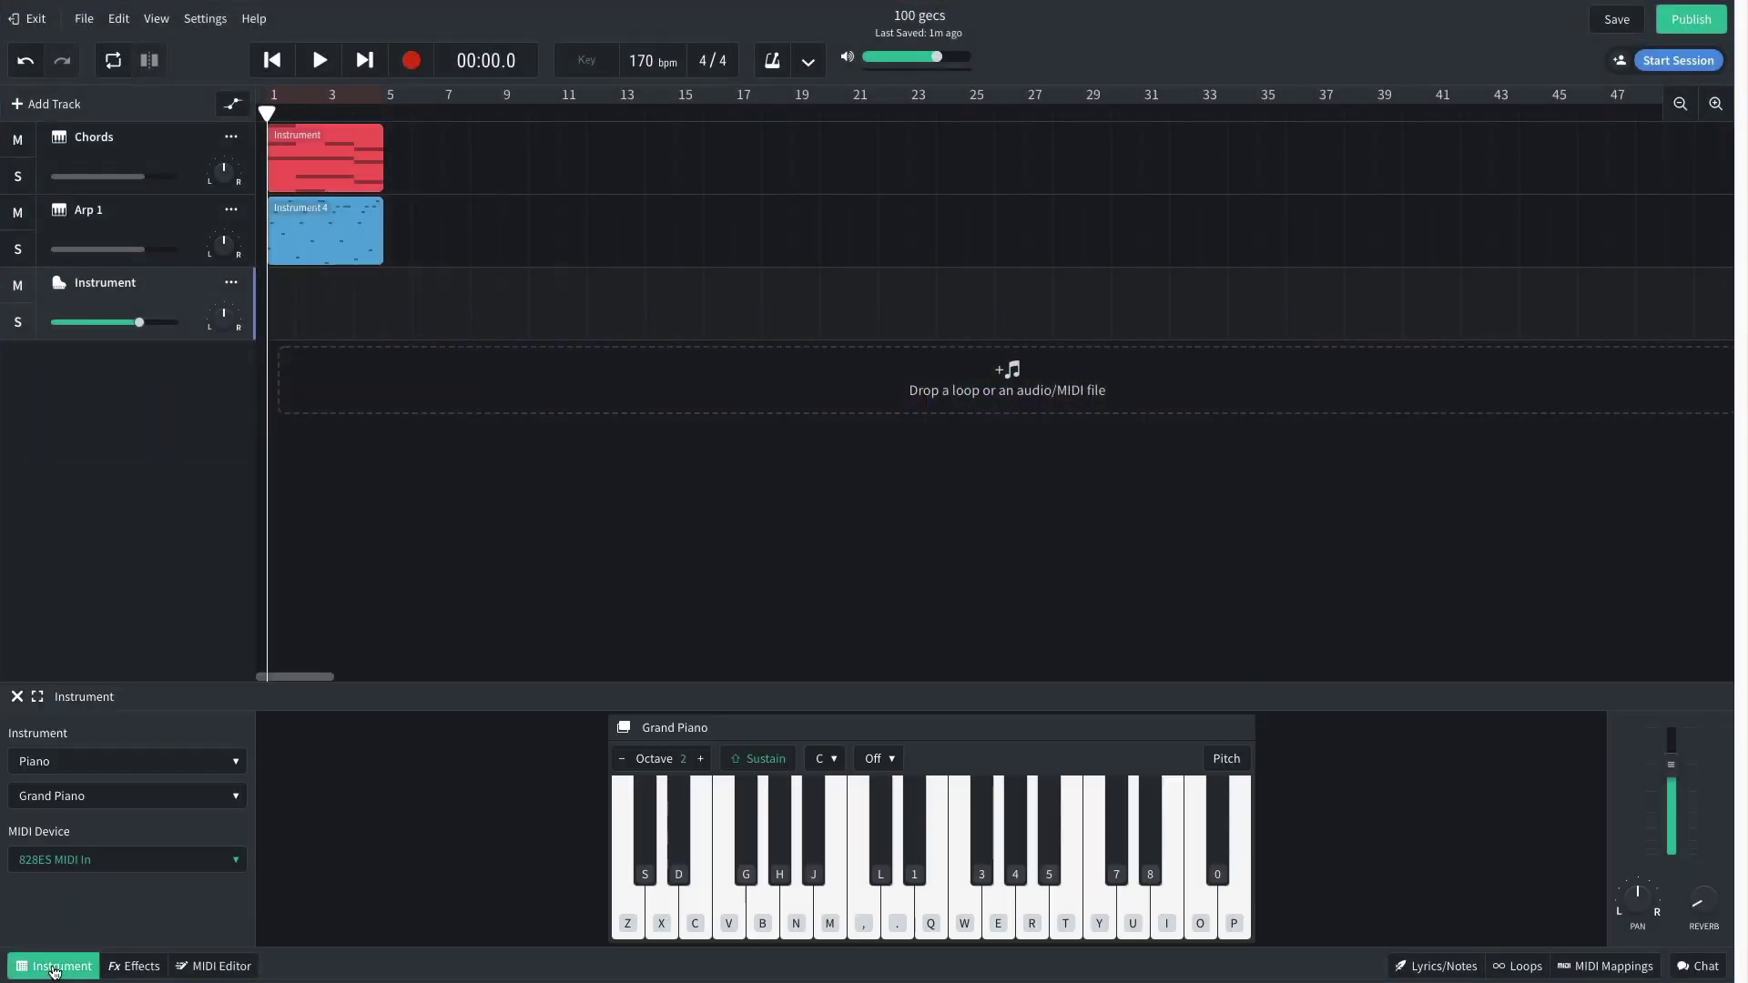
{"action": "left_click", "coordinate": [95, 762]}
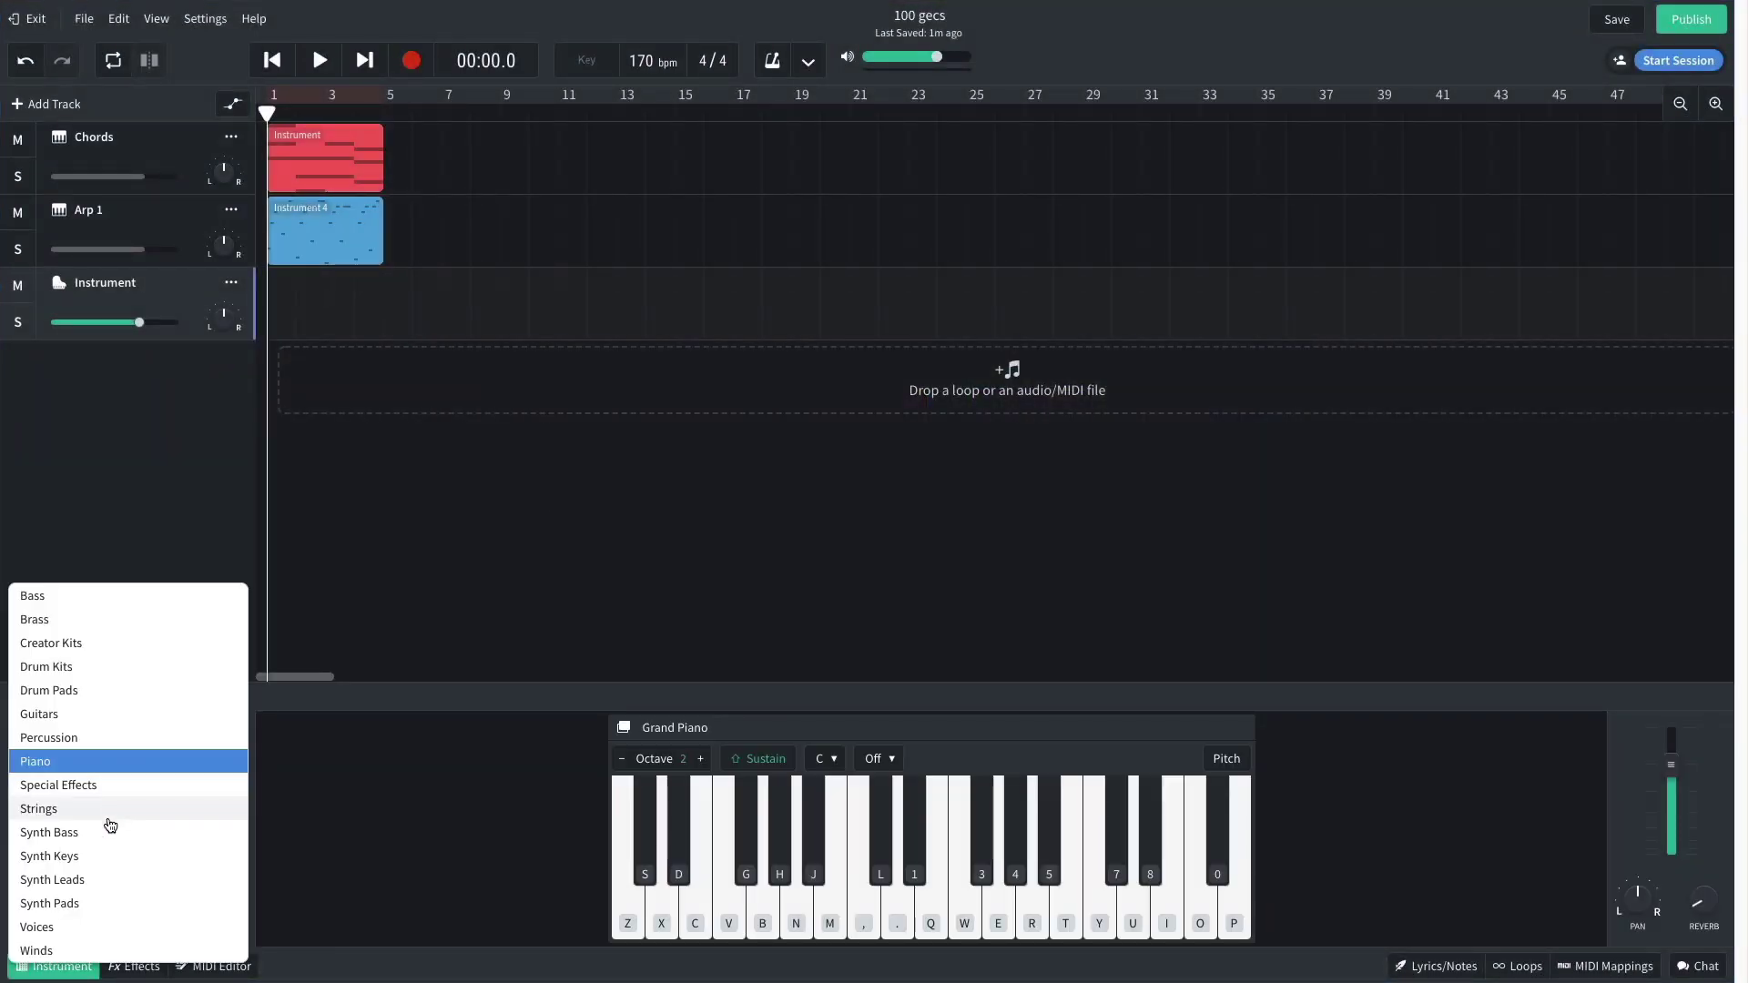
{"action": "left_click", "coordinate": [101, 880]}
{"action": "left_click", "coordinate": [98, 797]}
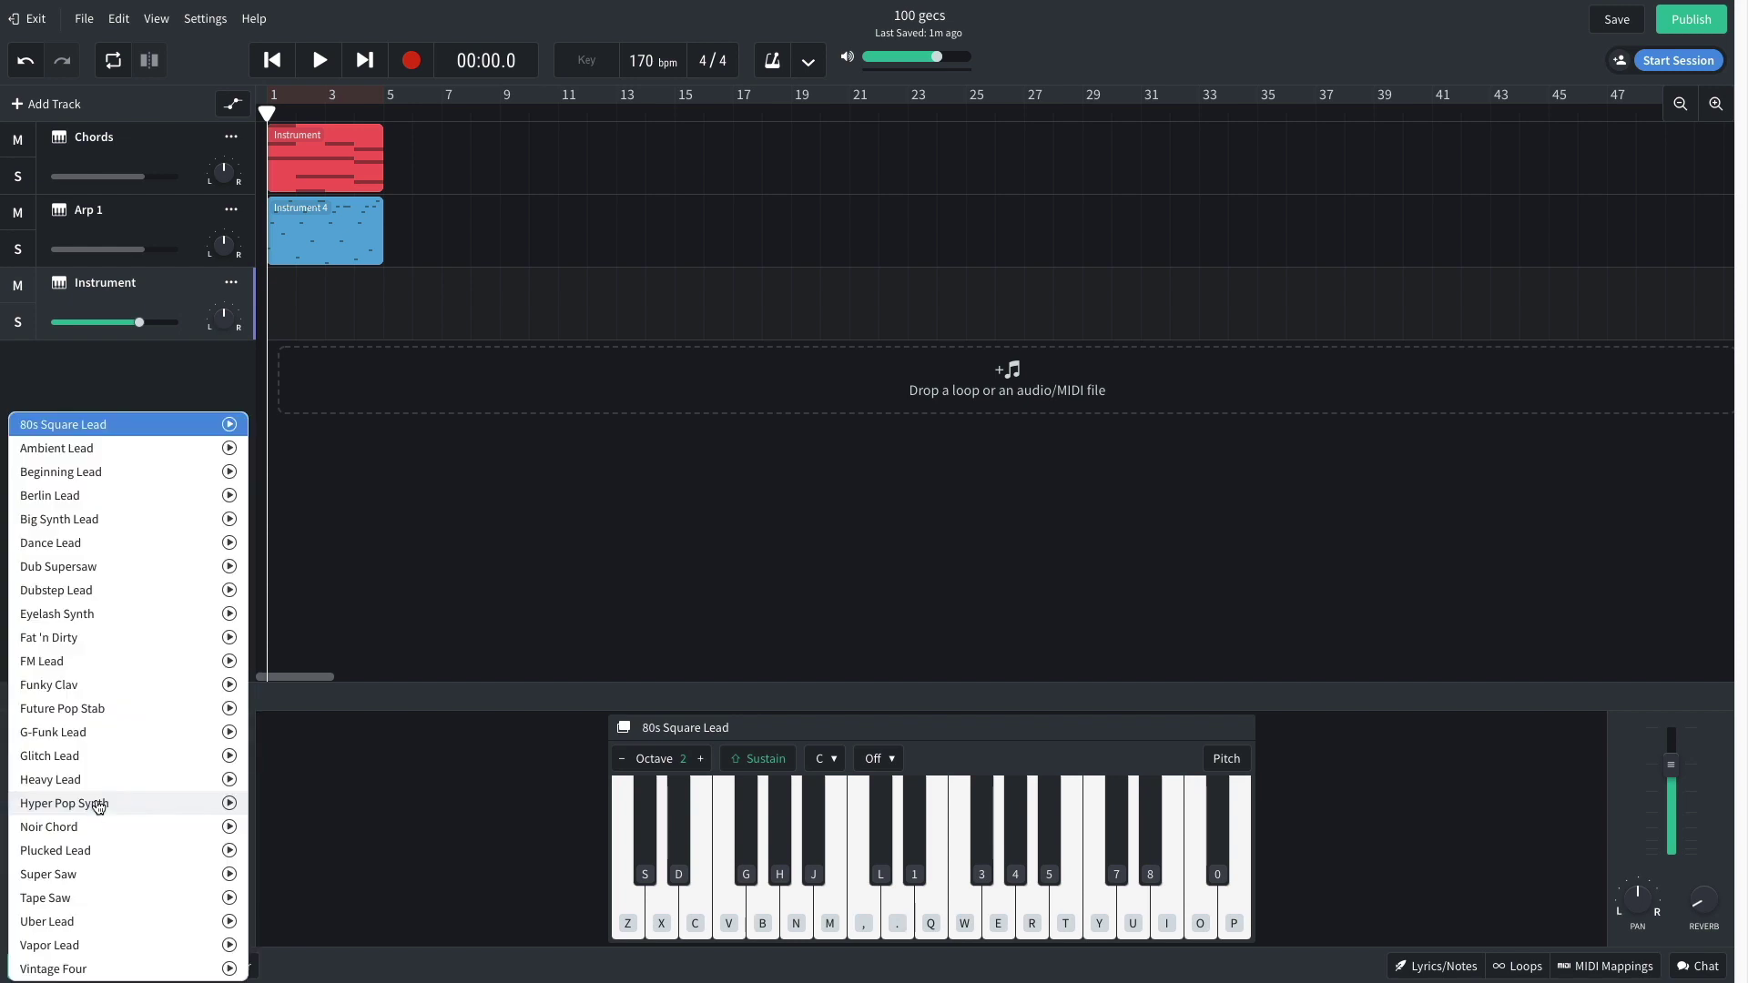
{"action": "left_click", "coordinate": [120, 544]}
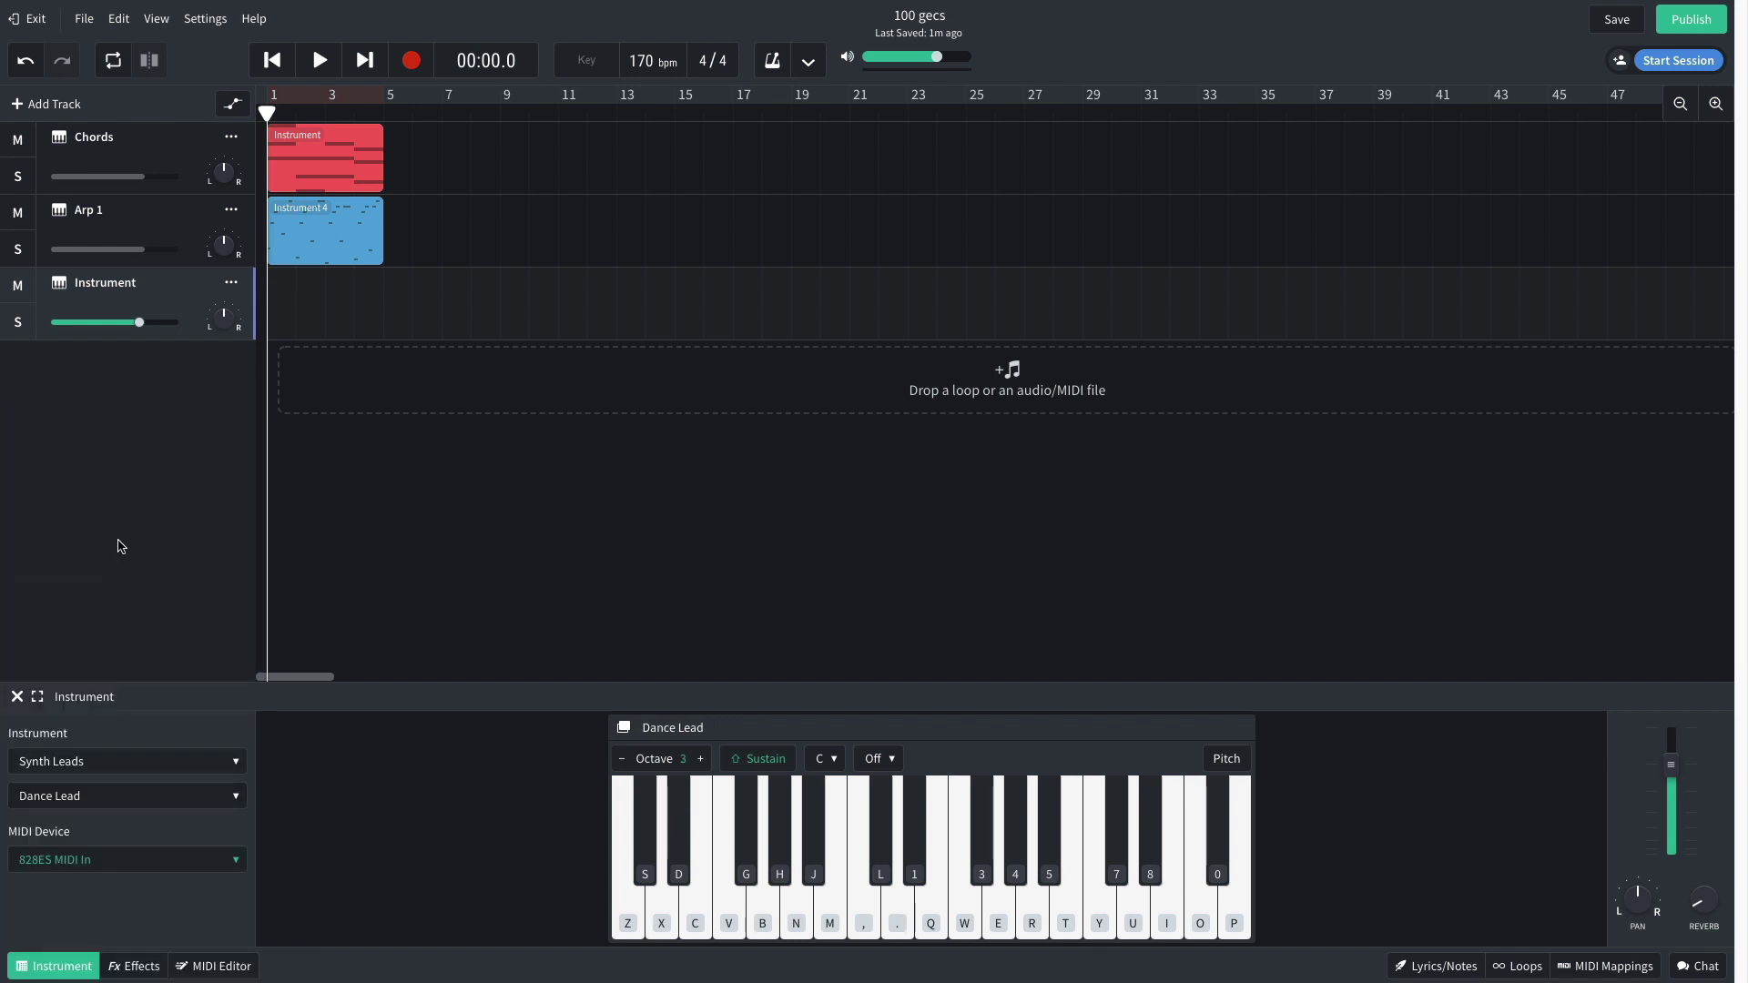
Step: Copy the Arp 1 clip onto the new Dance Lead track and delete all of the copy's notes below C3
{"action": "left_click_drag", "start_coordinate": [318, 234], "coordinate": [310, 302]}
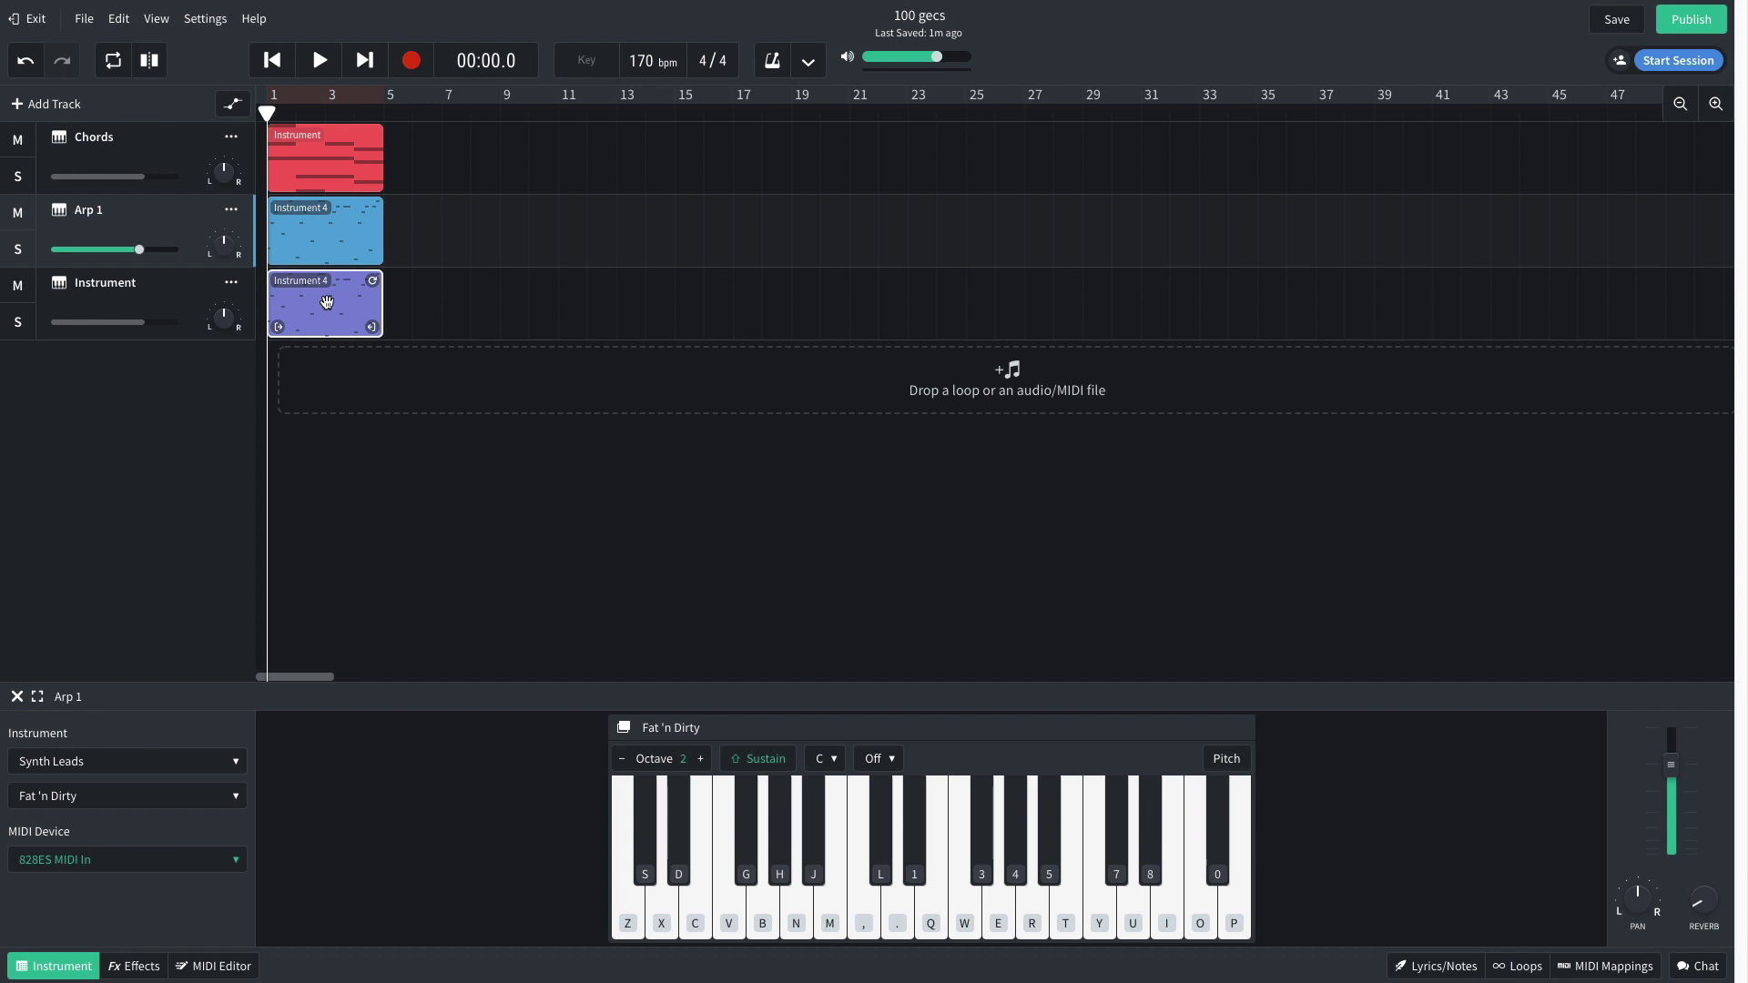
{"action": "double_click", "coordinate": [327, 302]}
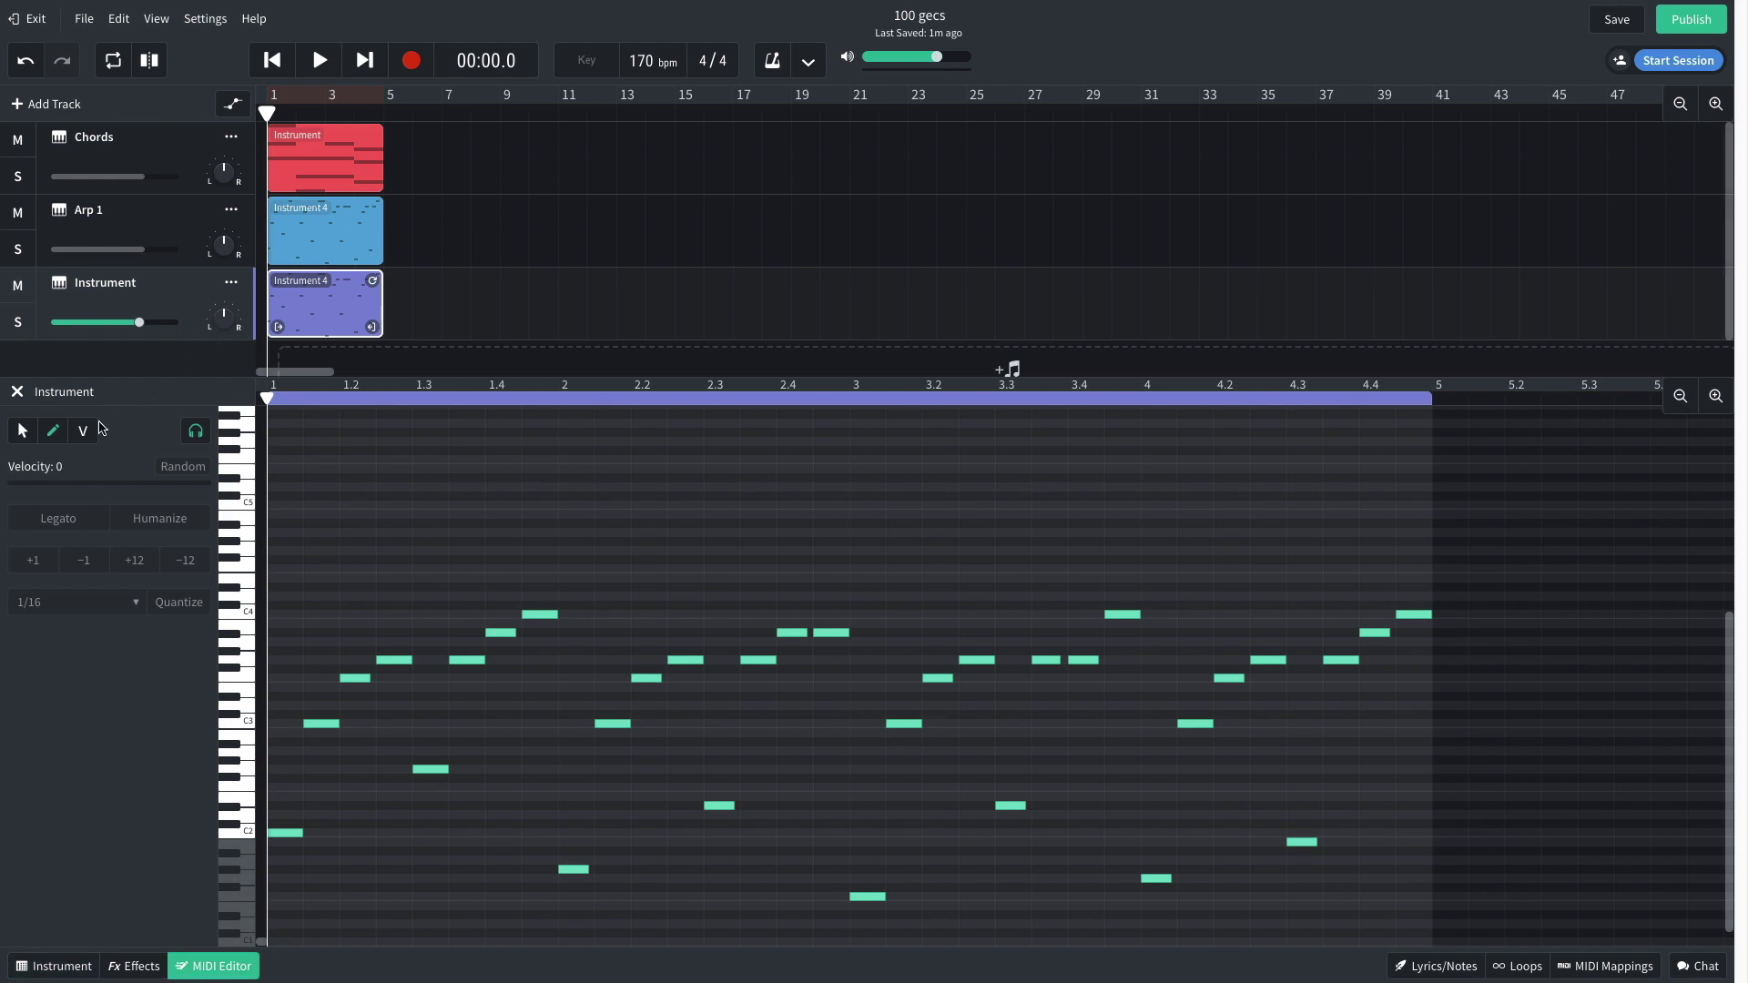
{"action": "left_click", "coordinate": [44, 443]}
{"action": "left_click", "coordinate": [23, 438]}
{"action": "left_click_drag", "start_coordinate": [285, 762], "coordinate": [1375, 928]}
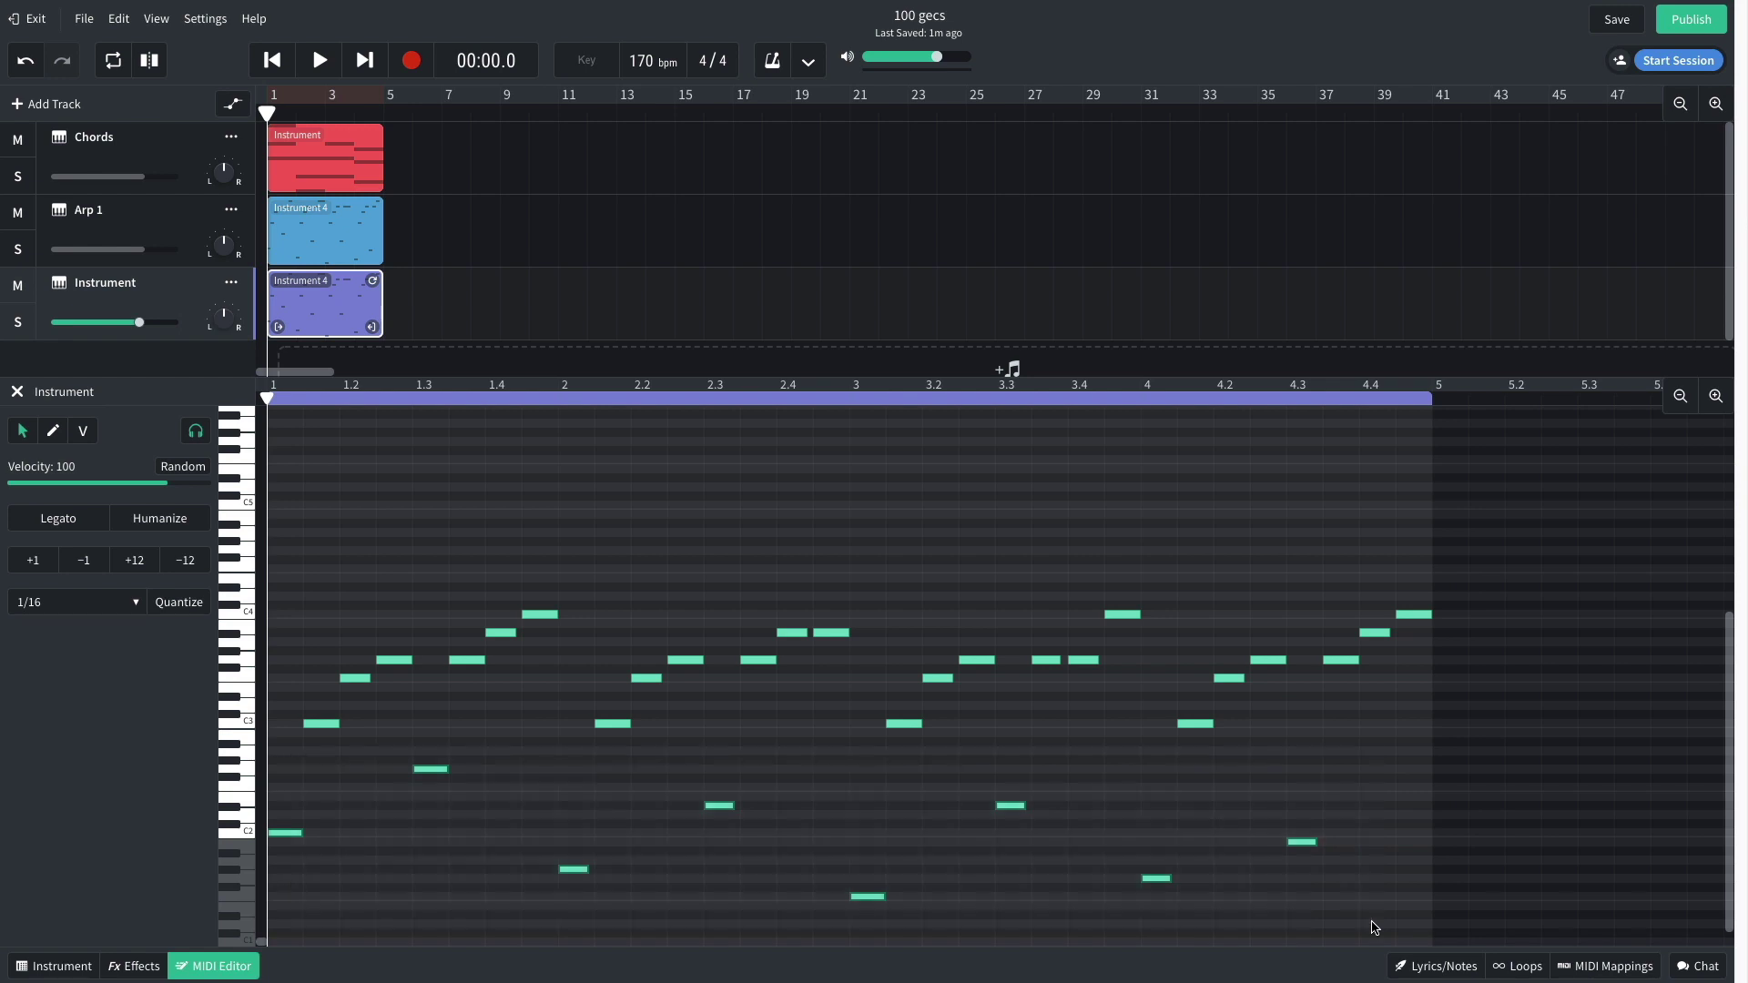
{"action": "key", "text": "Delete"}
Step: Solo the Dance Lead track and play back its thinned-out arpeggio
{"action": "left_click", "coordinate": [27, 334]}
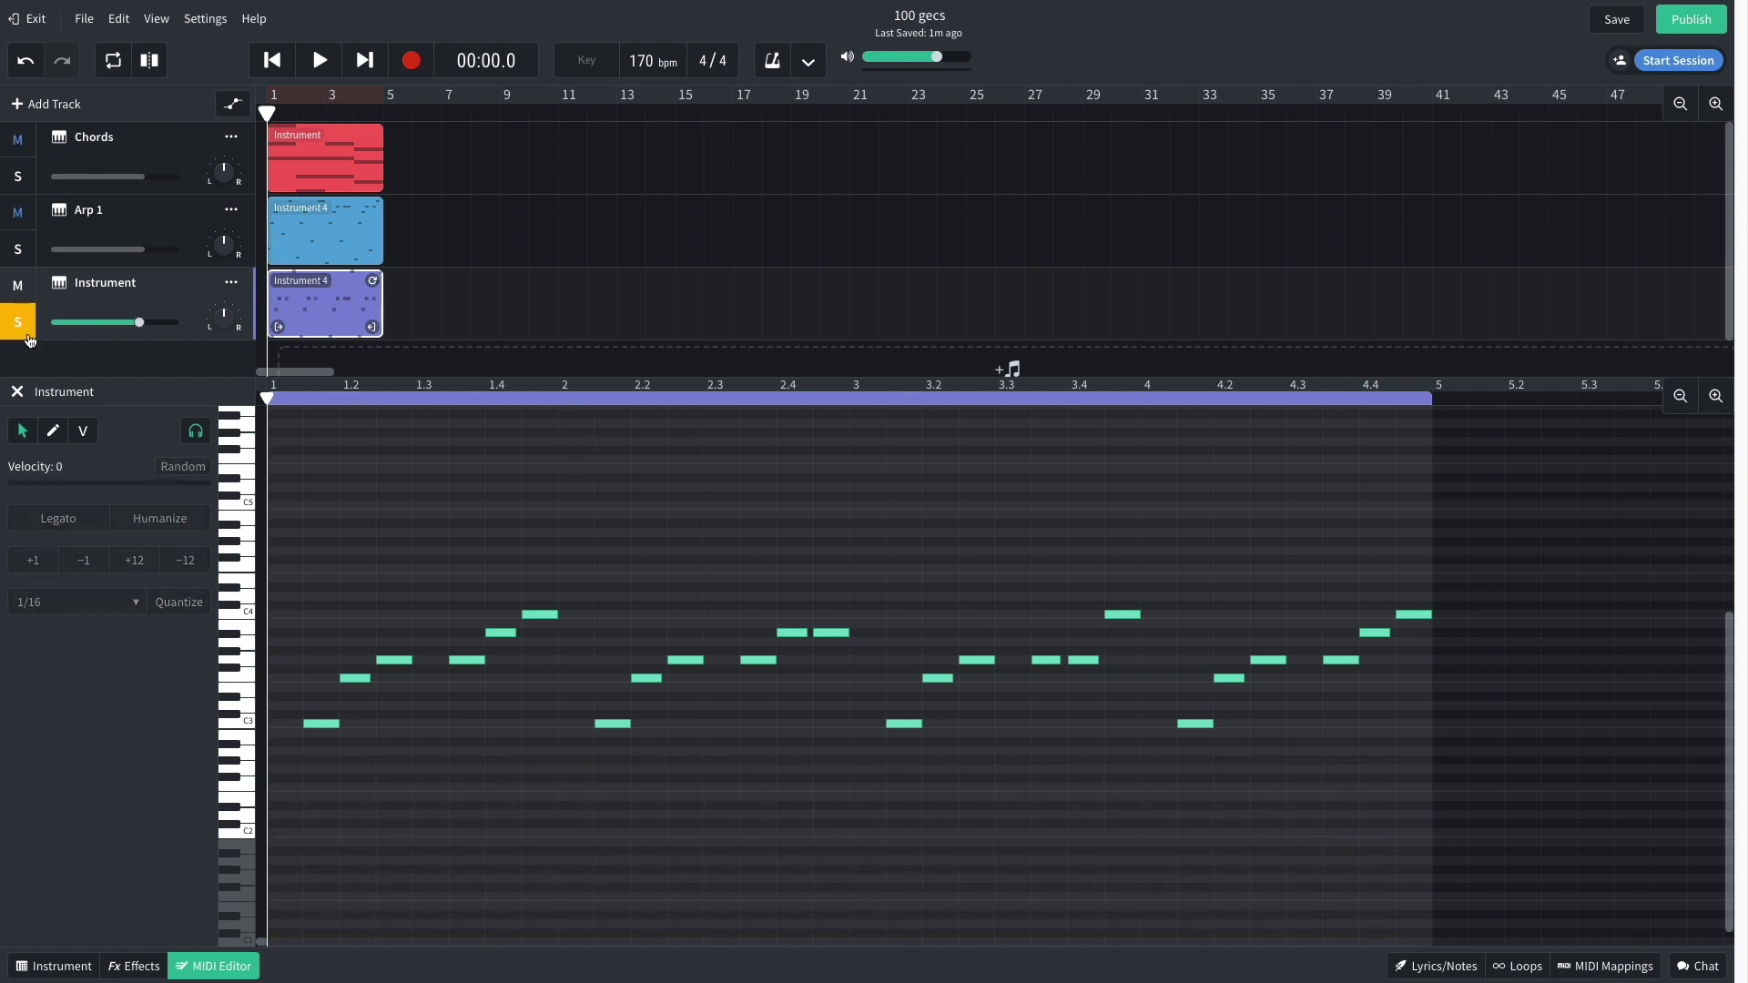
{"action": "key", "text": "space"}
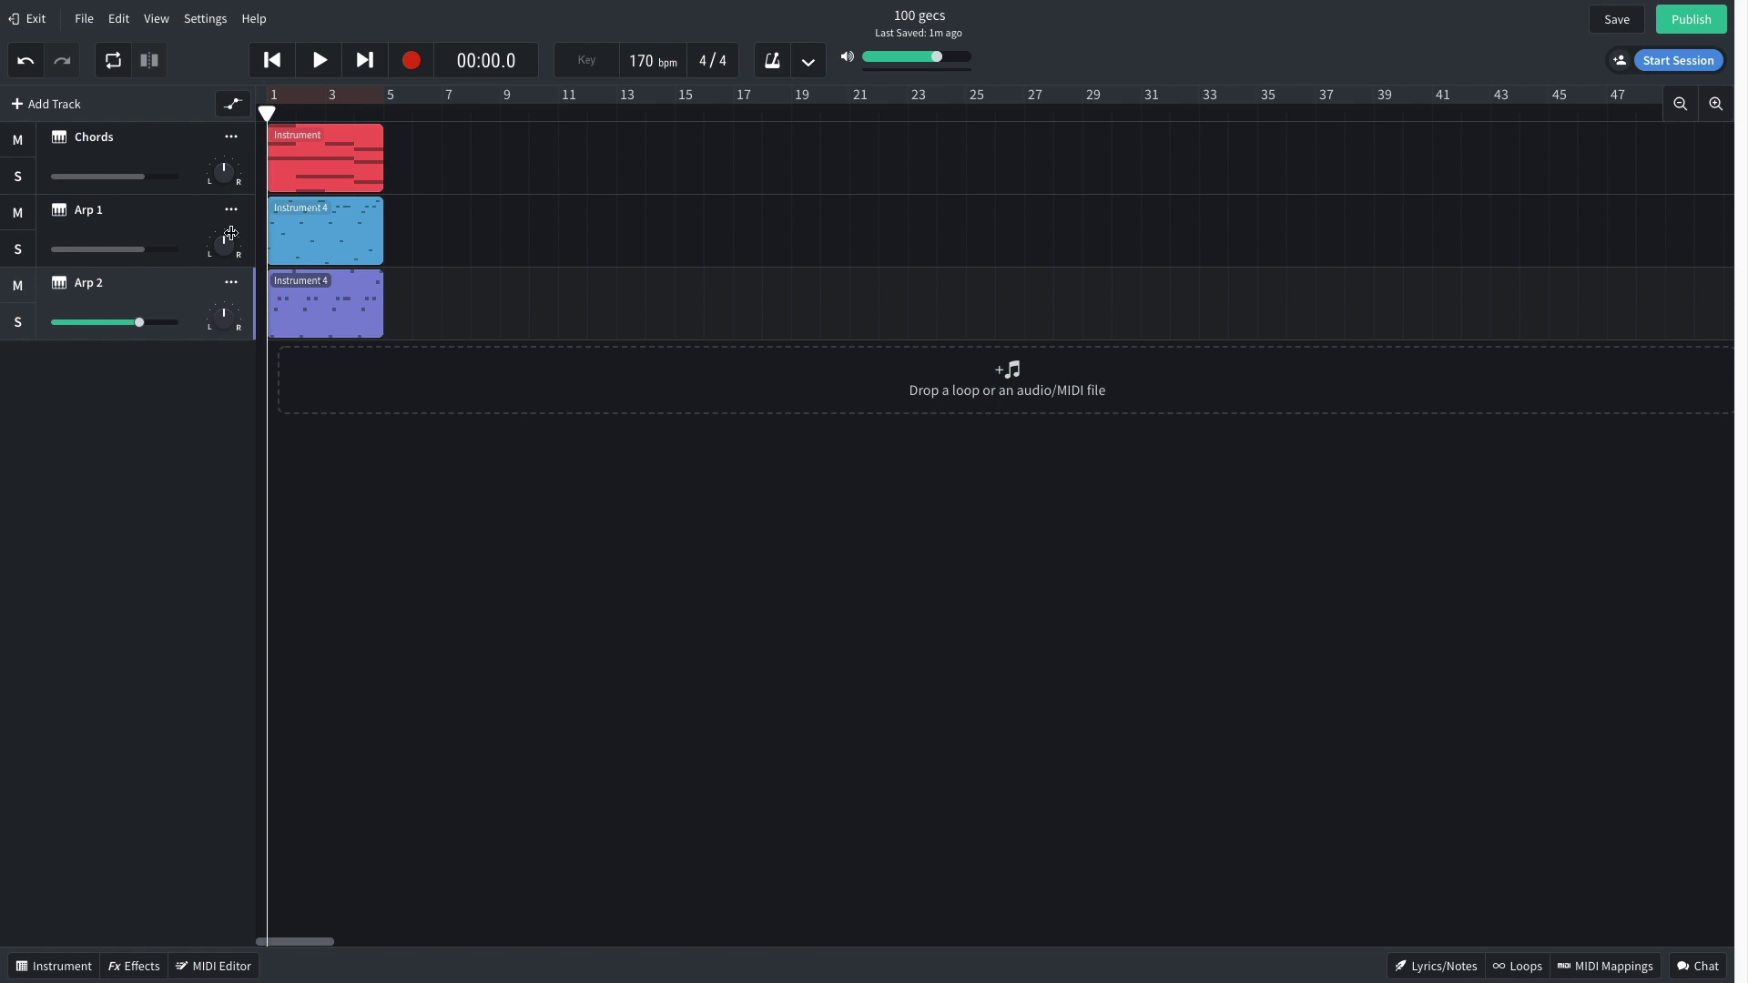
Step: Add an instrument track using the Ultraphat 808 kit from Drum Pads and play back its beat clip
{"action": "left_click", "coordinate": [60, 102]}
{"action": "left_click", "coordinate": [537, 446]}
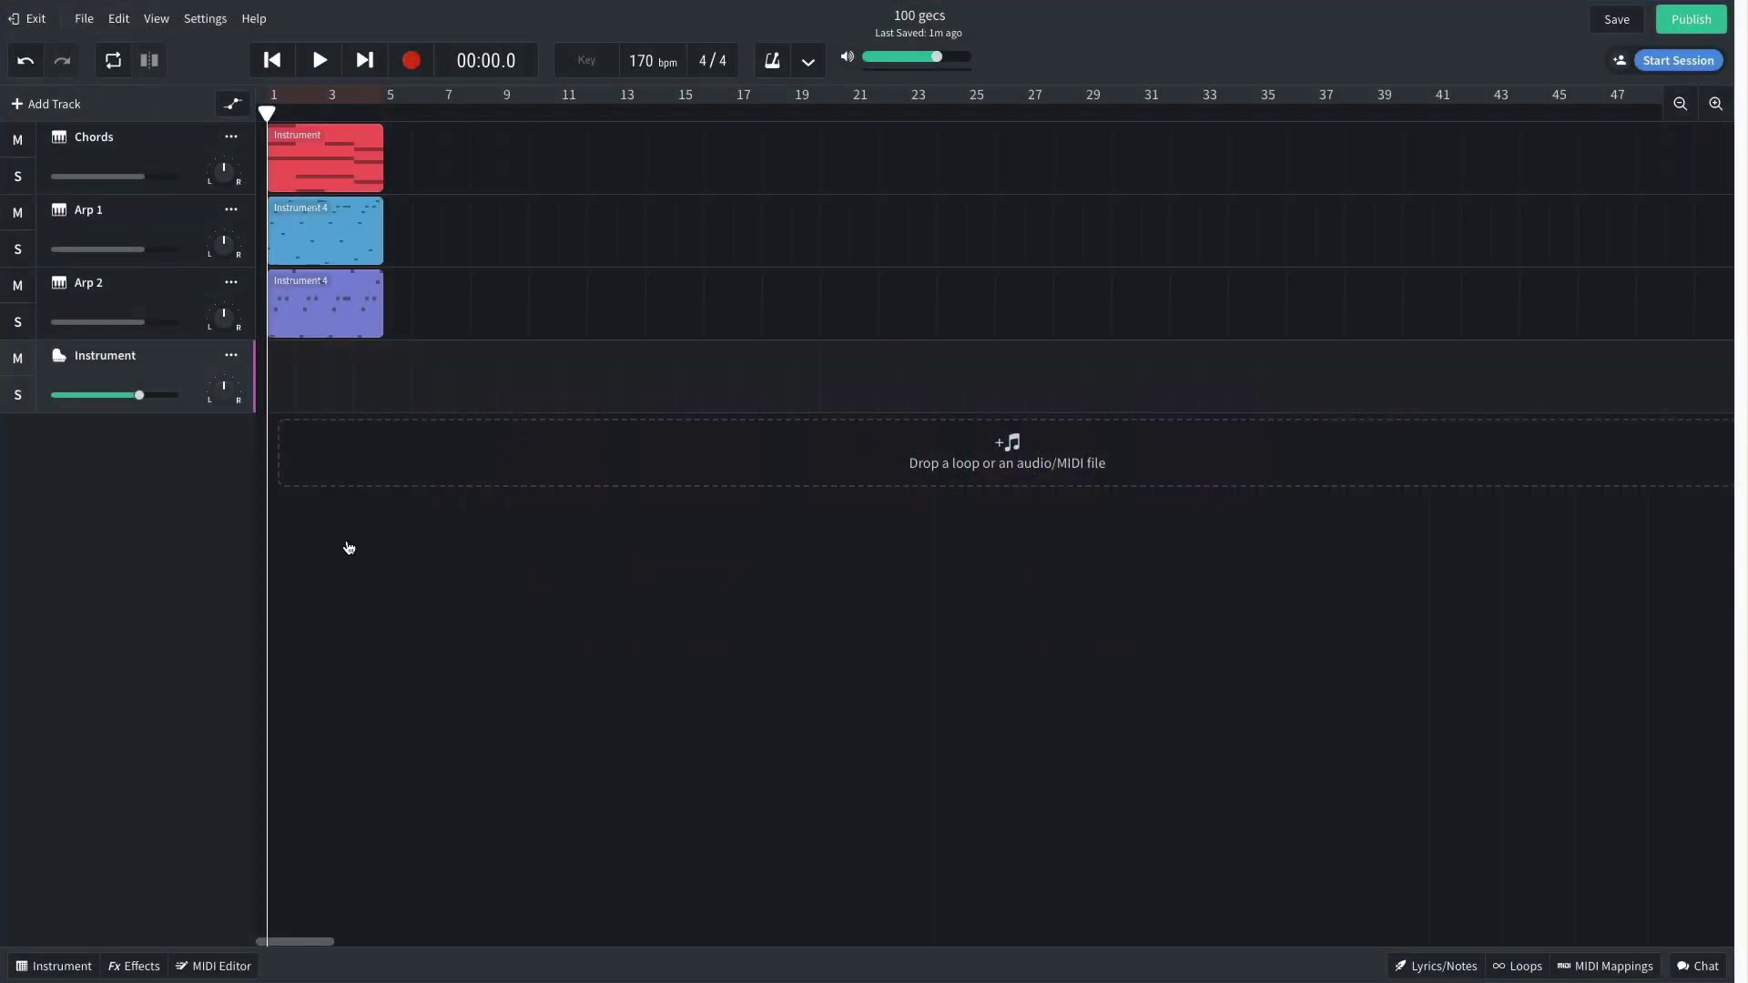
{"action": "left_click", "coordinate": [68, 960]}
{"action": "left_click", "coordinate": [90, 761]}
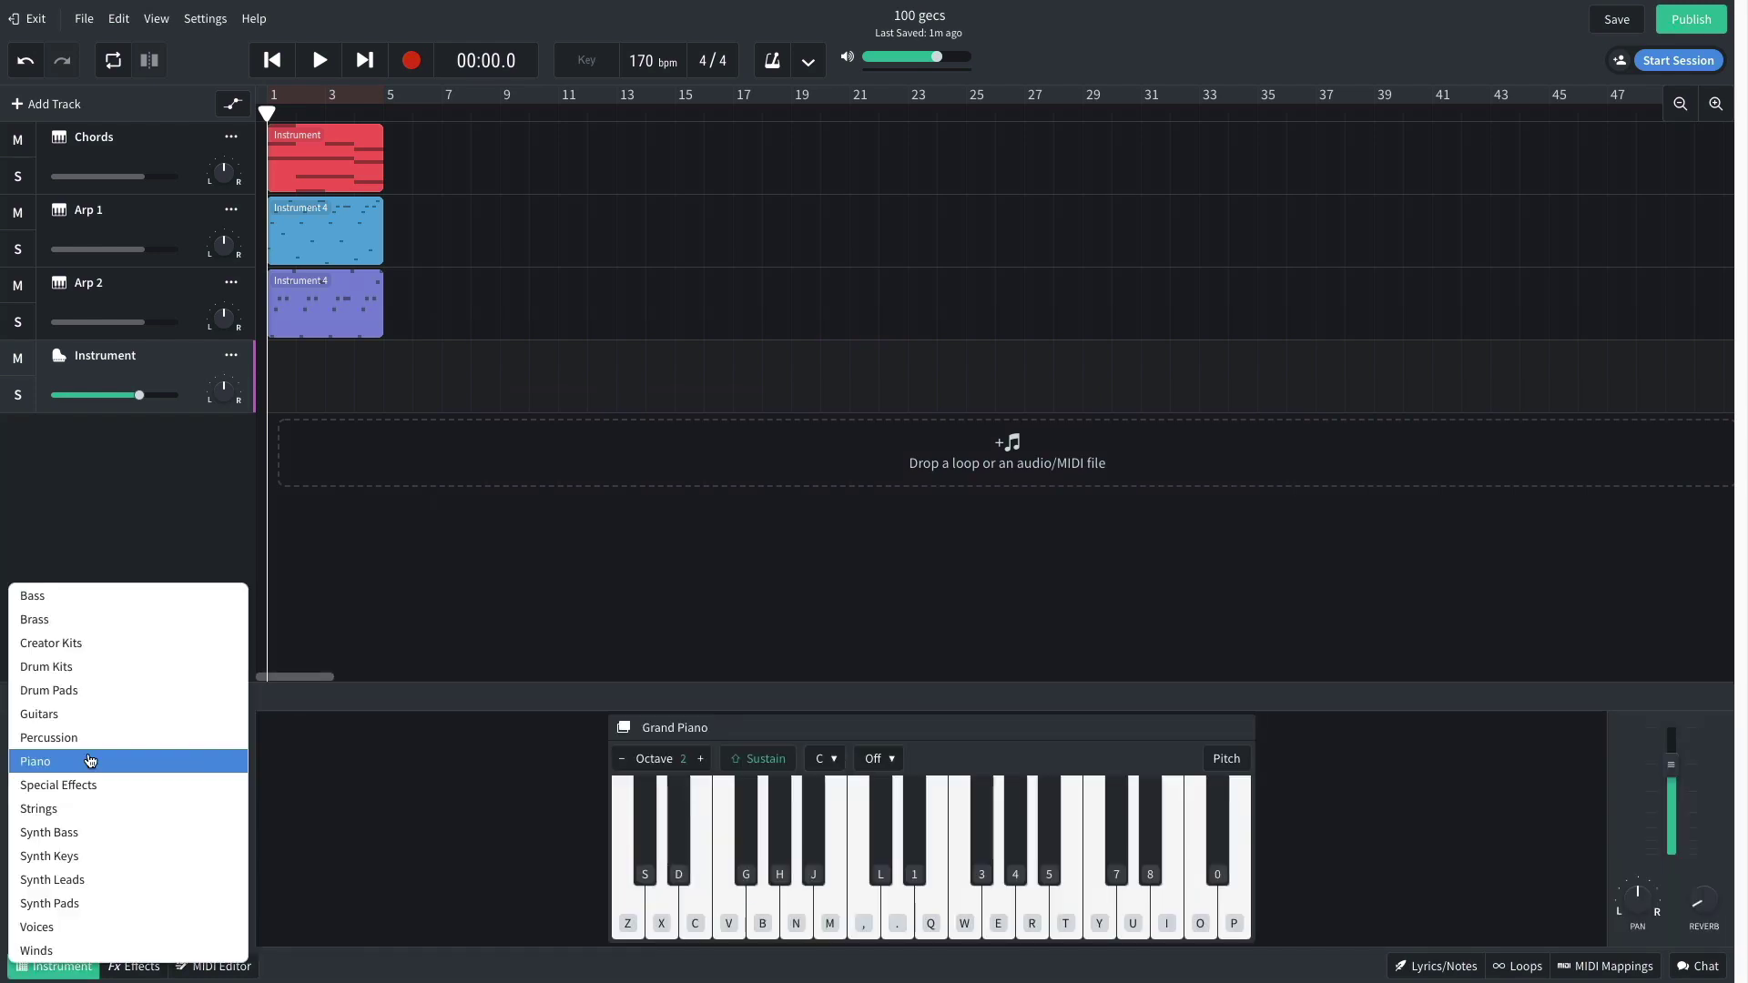
{"action": "left_click", "coordinate": [91, 690]}
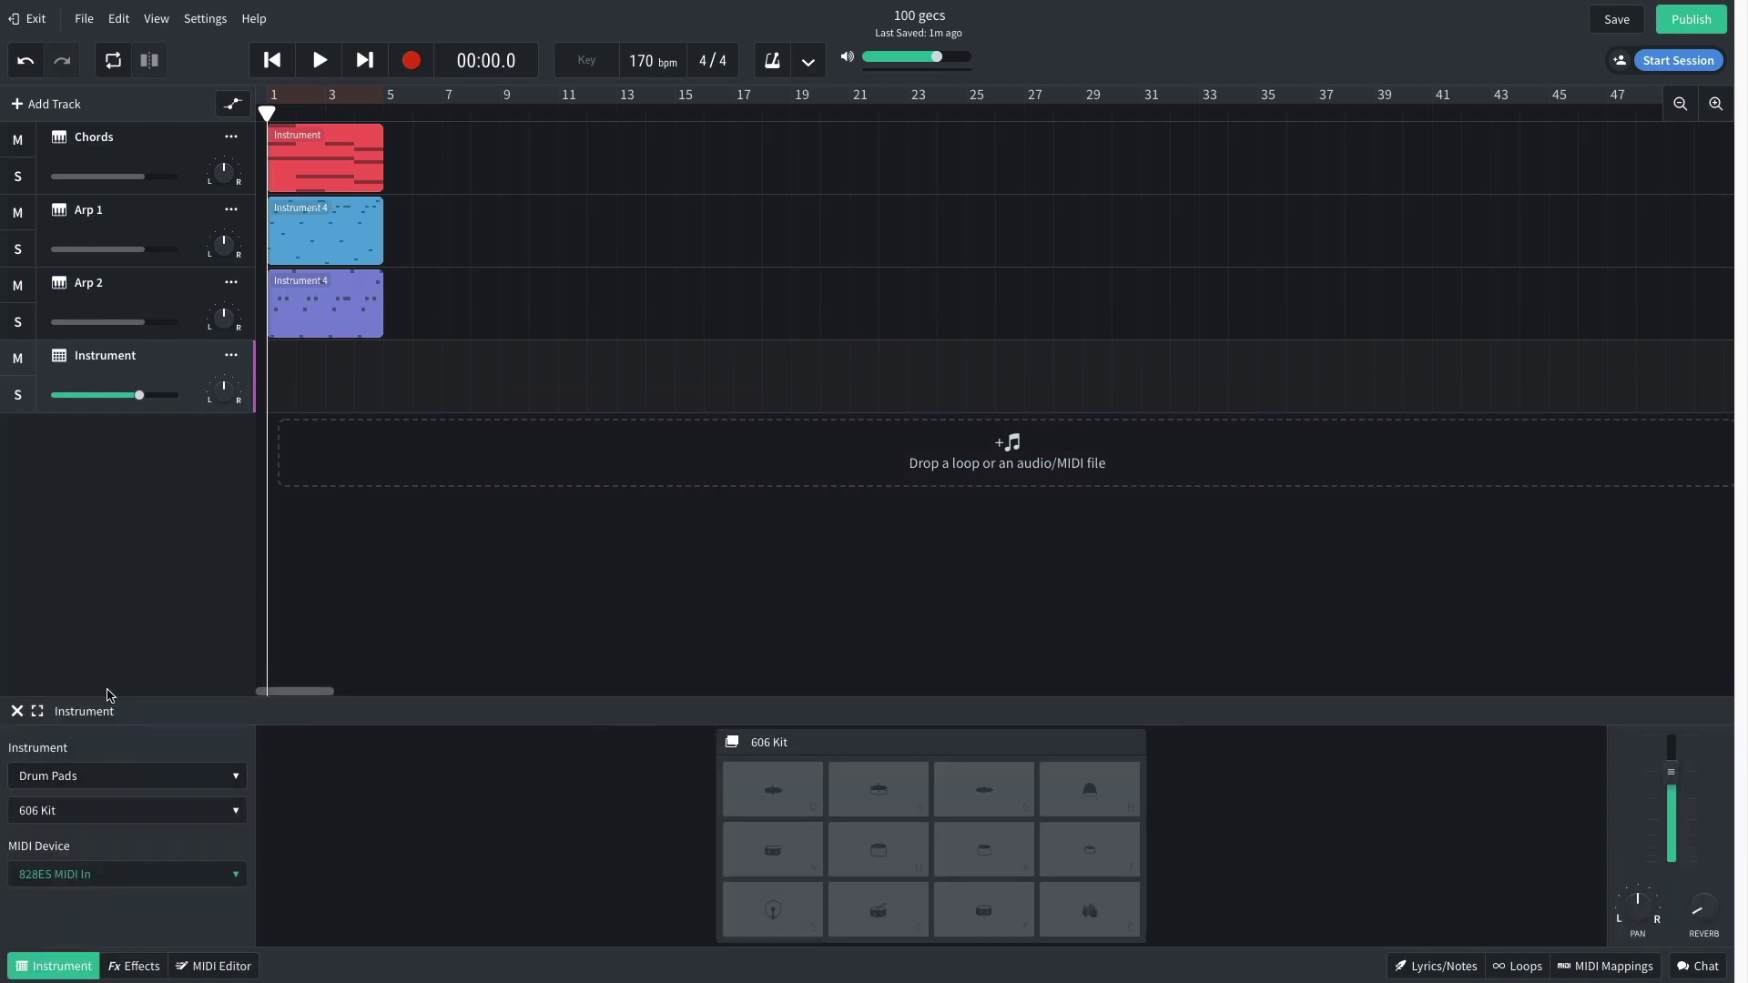
{"action": "left_click", "coordinate": [103, 819]}
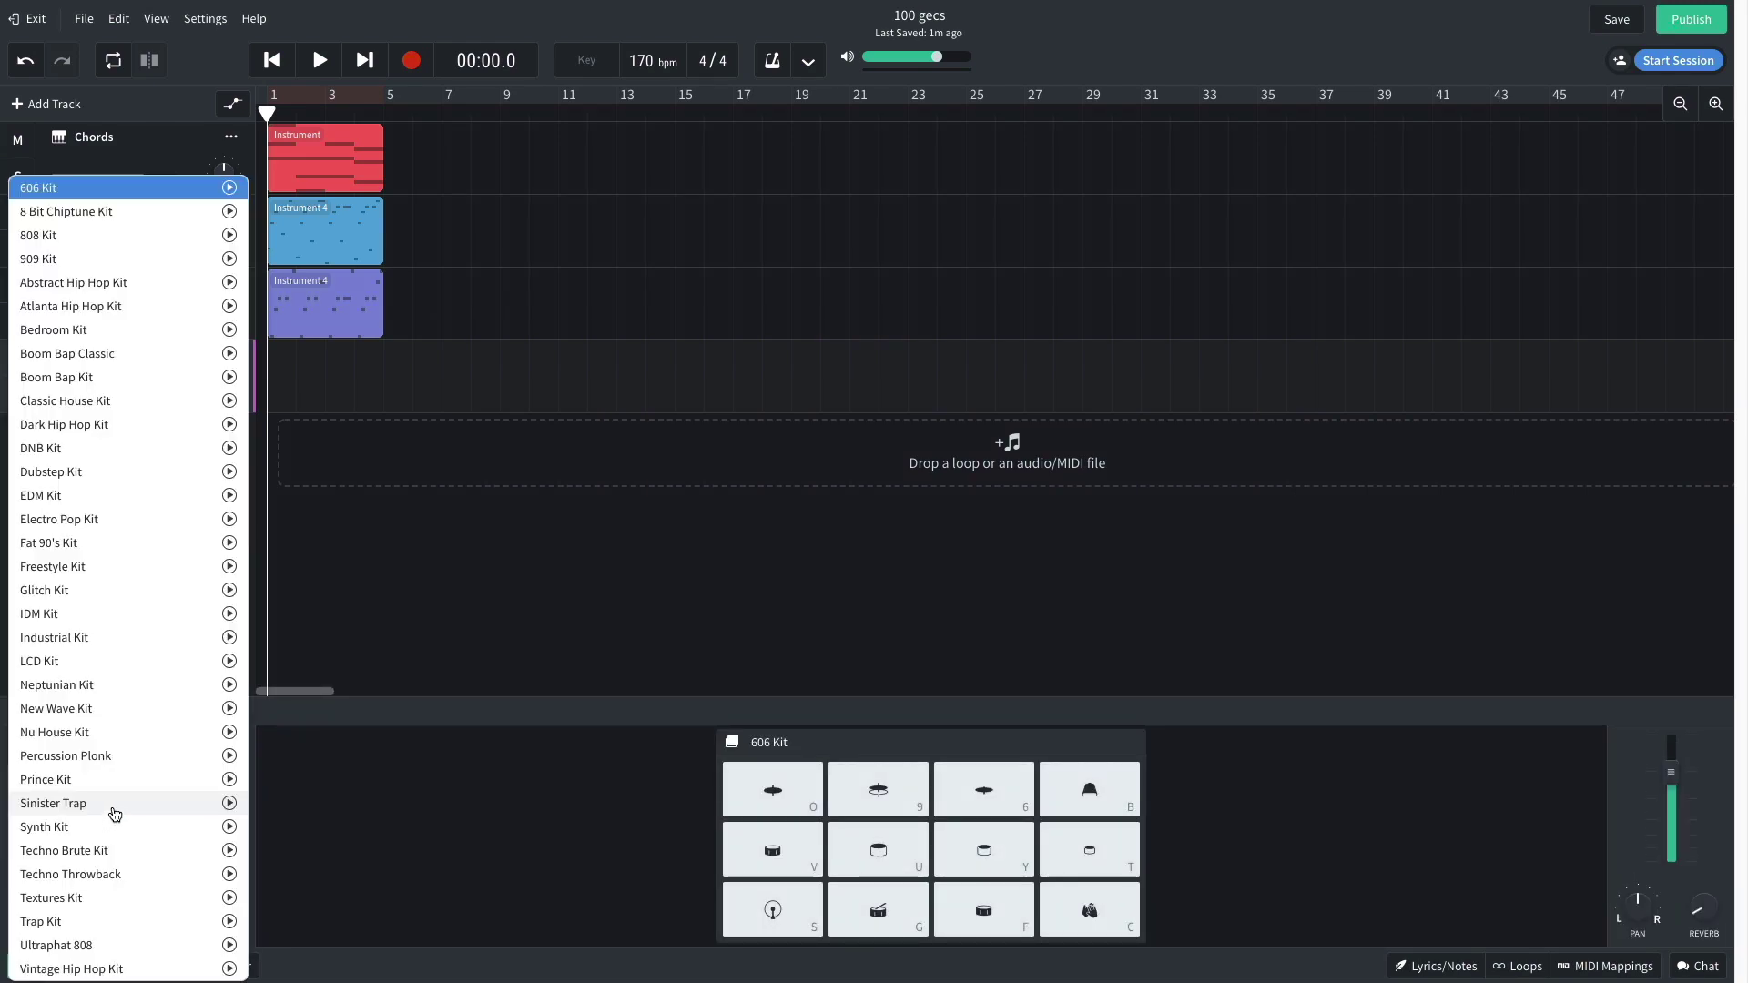
{"action": "left_click", "coordinate": [125, 938]}
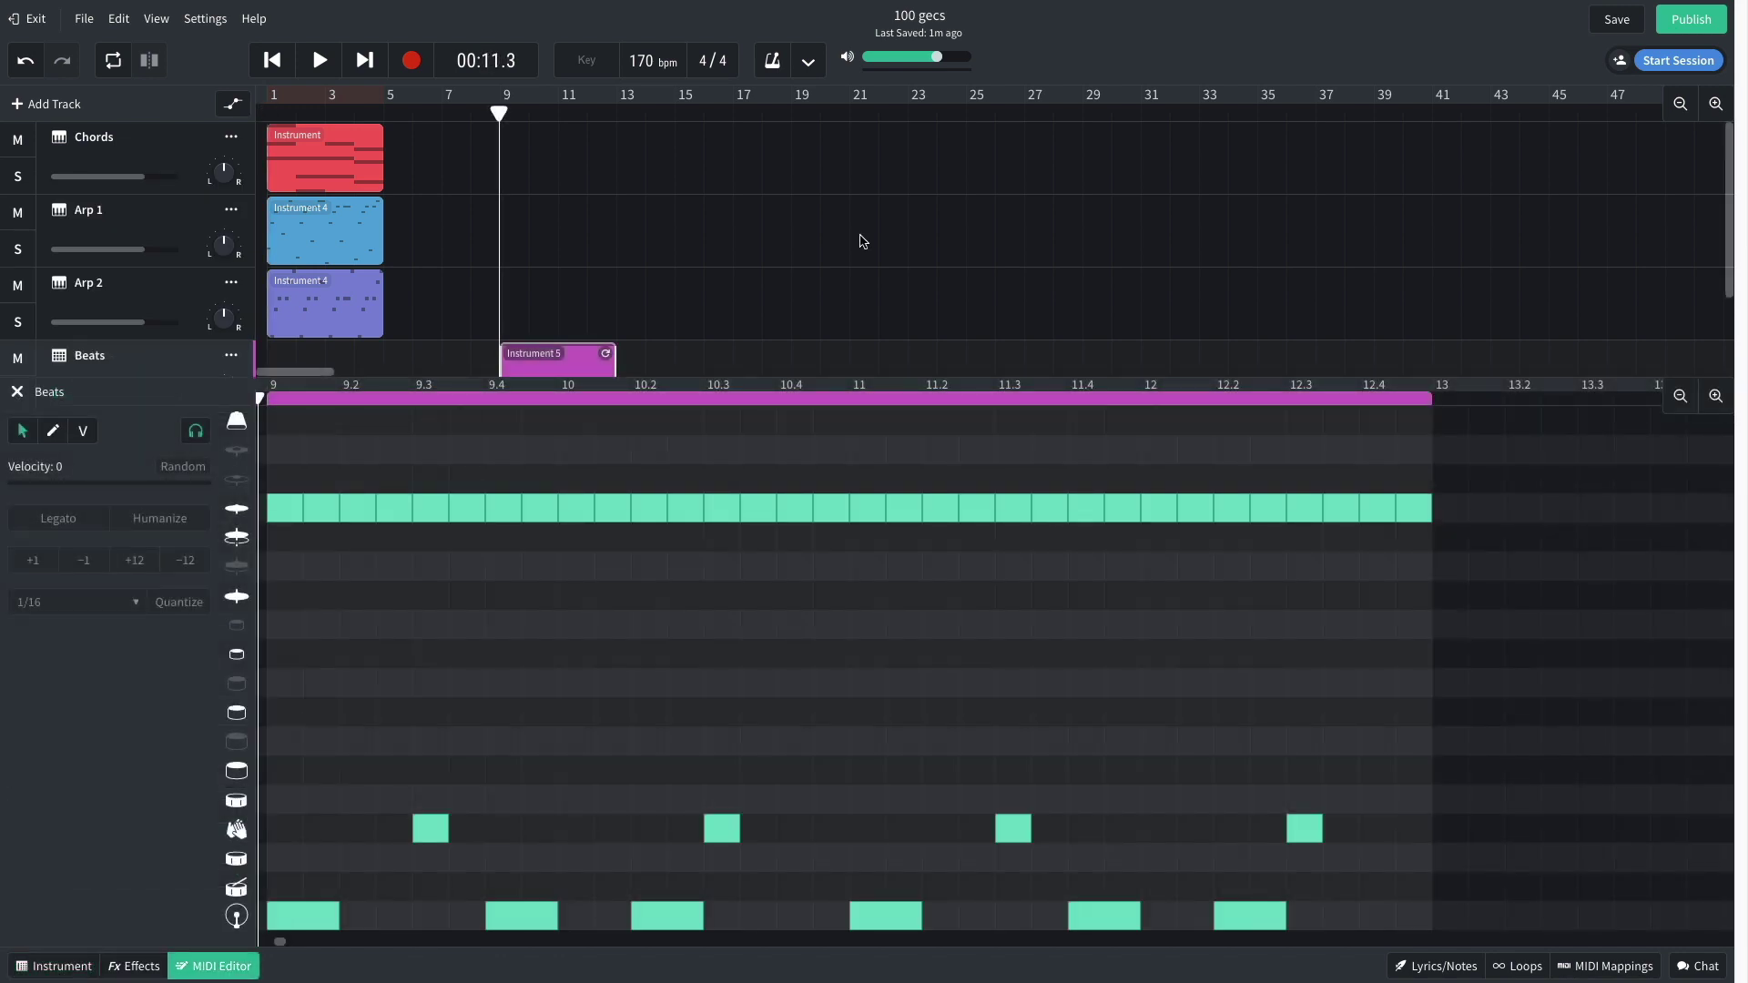
{"action": "key", "text": "space"}
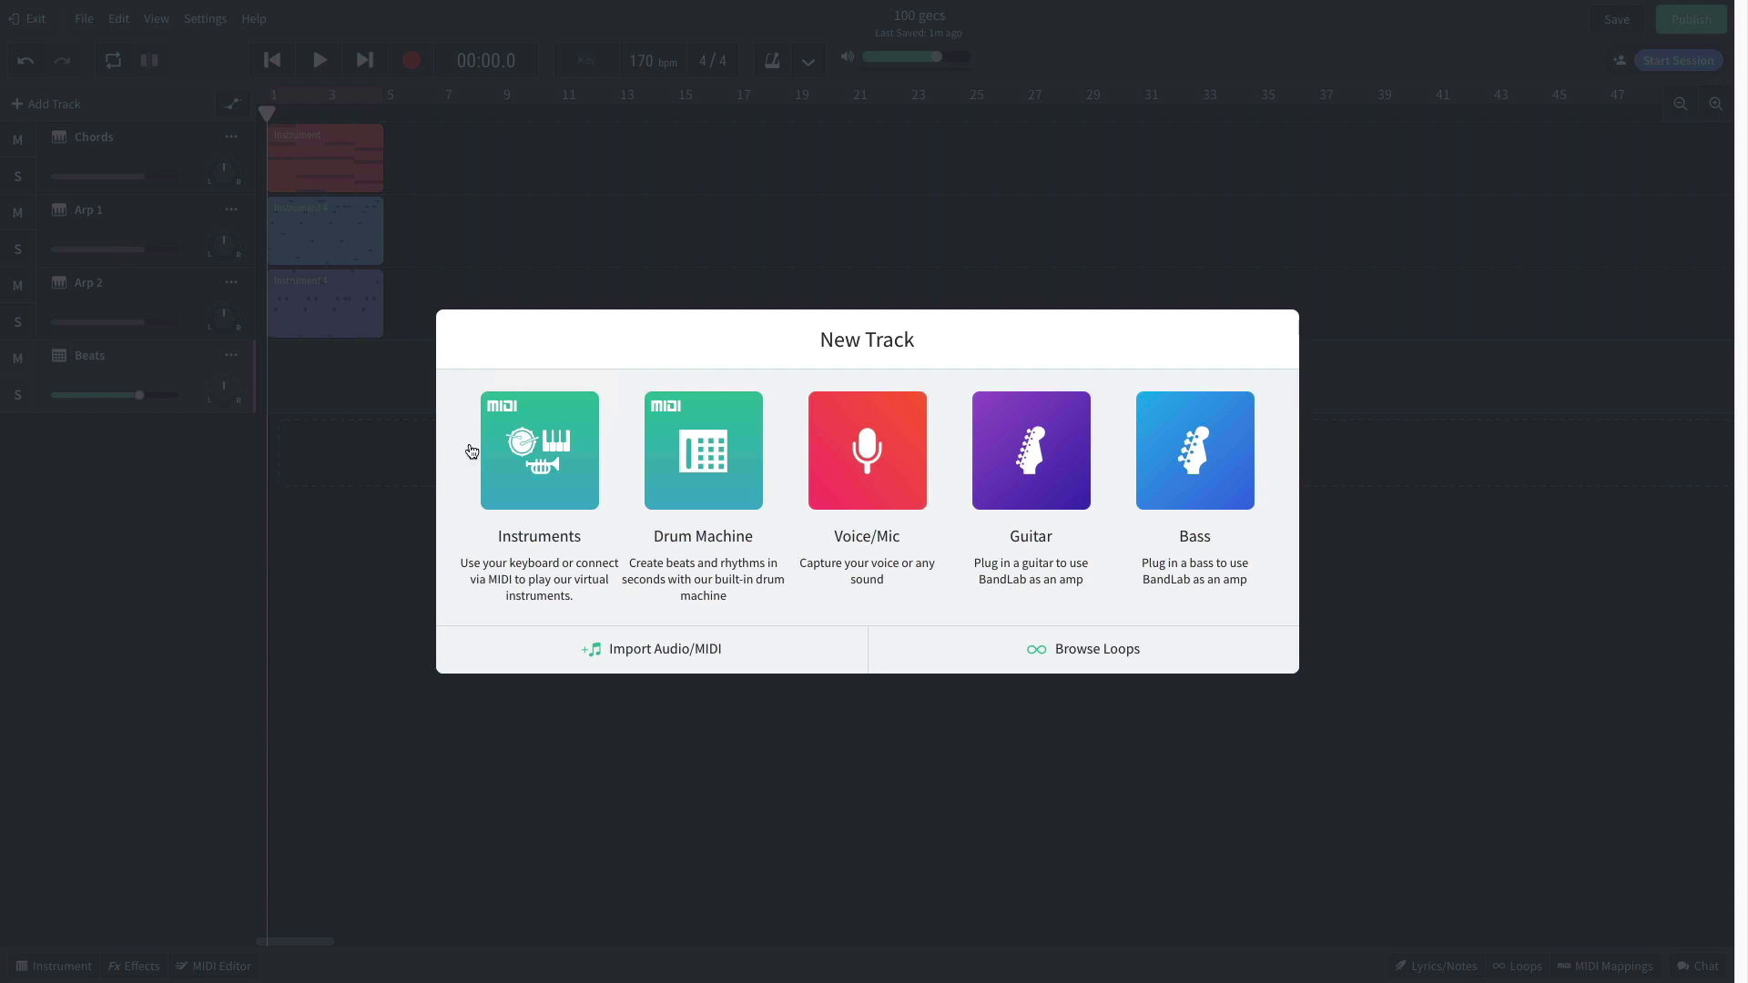
Step: Add another instrument track and set its instrument category to Percussion
{"action": "left_click", "coordinate": [483, 450]}
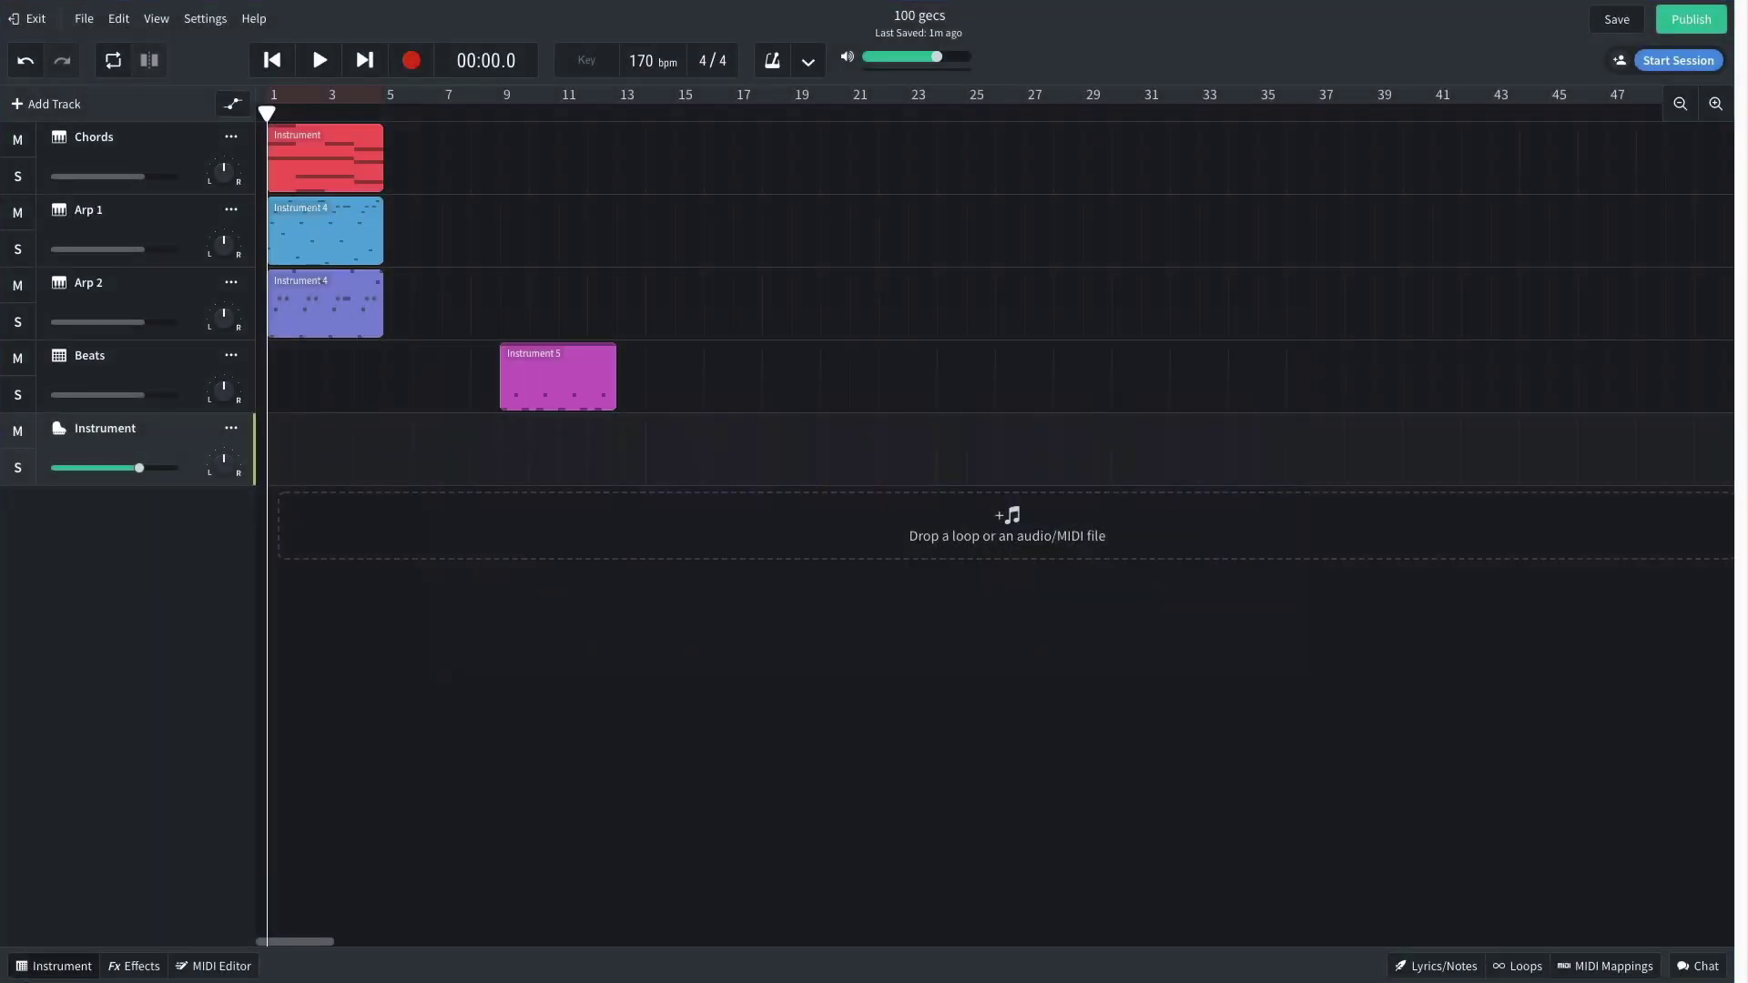
{"action": "left_click", "coordinate": [54, 956]}
{"action": "left_click", "coordinate": [95, 771]}
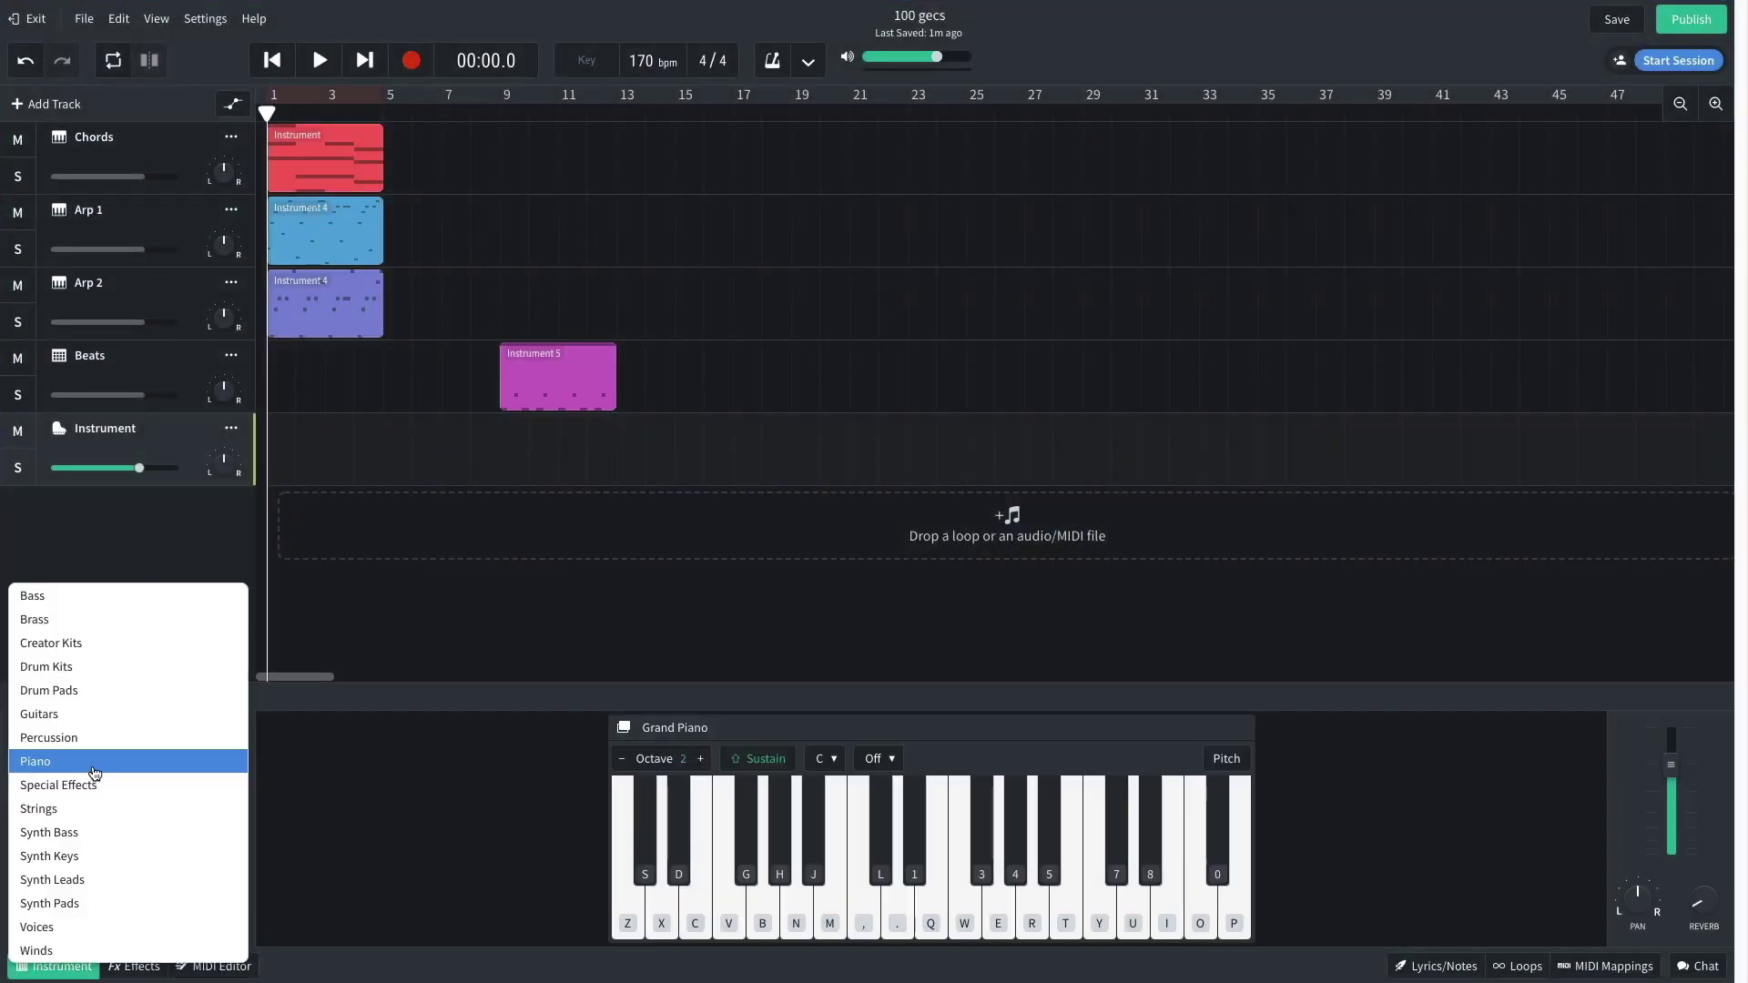
{"action": "left_click", "coordinate": [95, 738]}
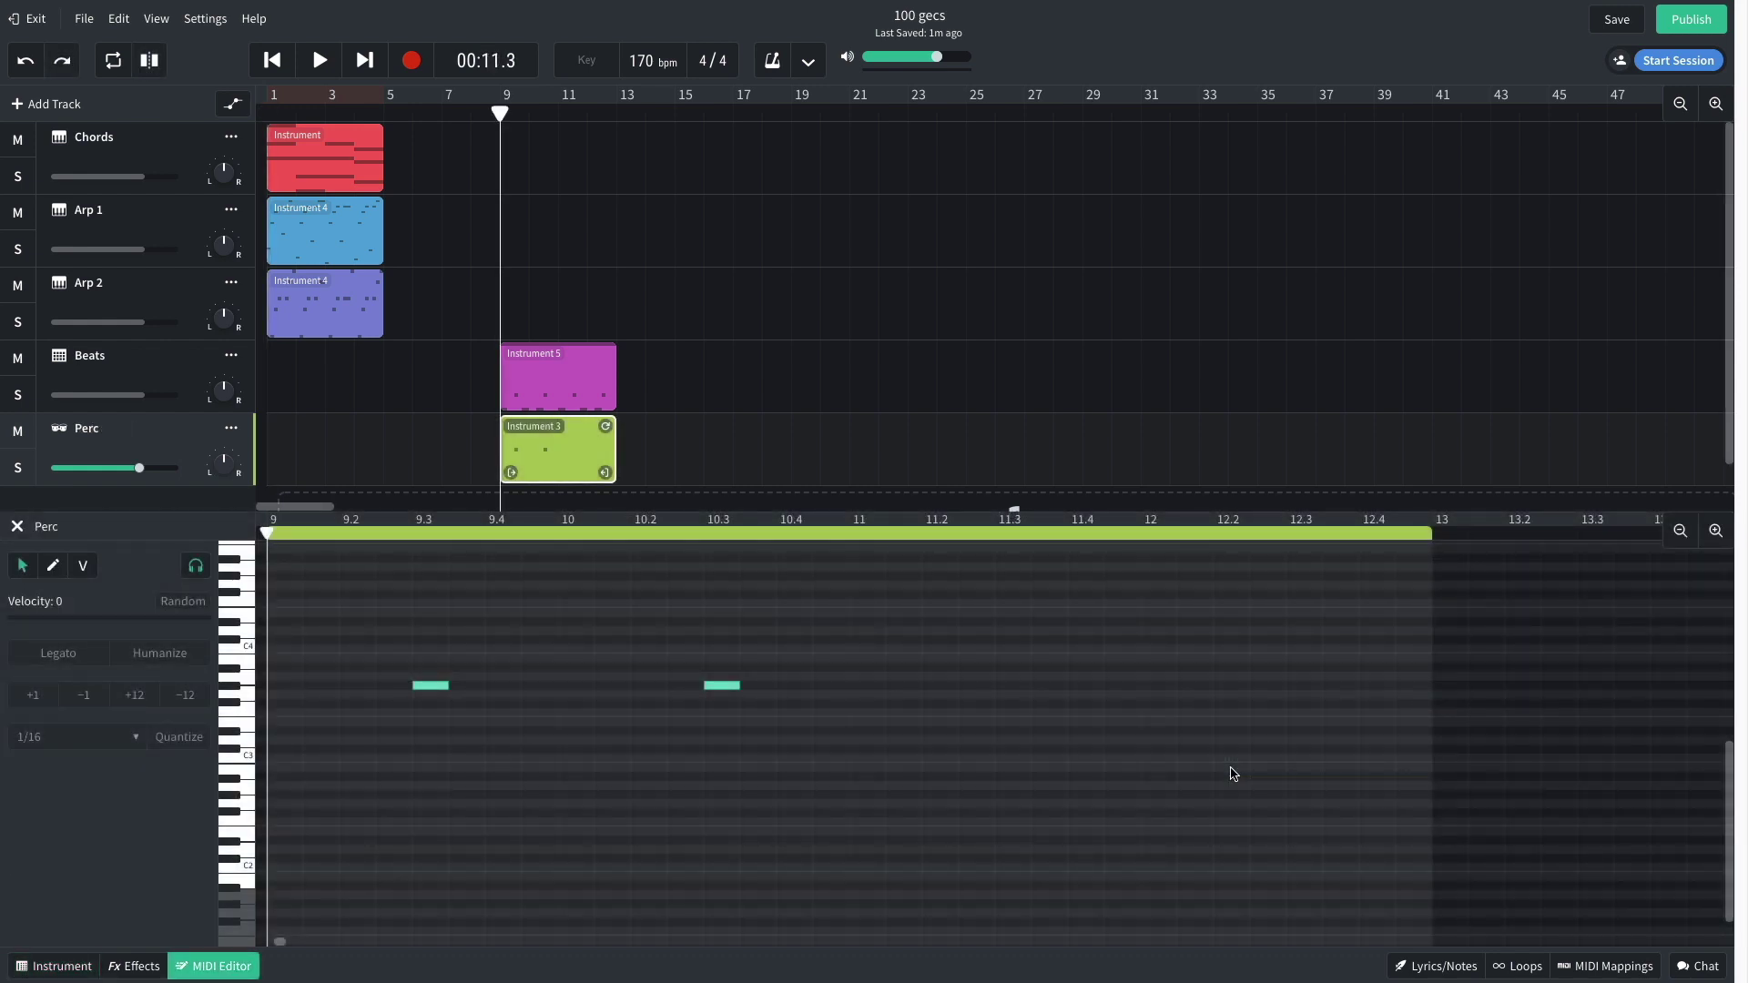
Step: Add notes at 11.3 and 12.3 in the Perc clip at the same pitch as its existing notes, and play it back
{"action": "double_click", "coordinate": [1014, 685]}
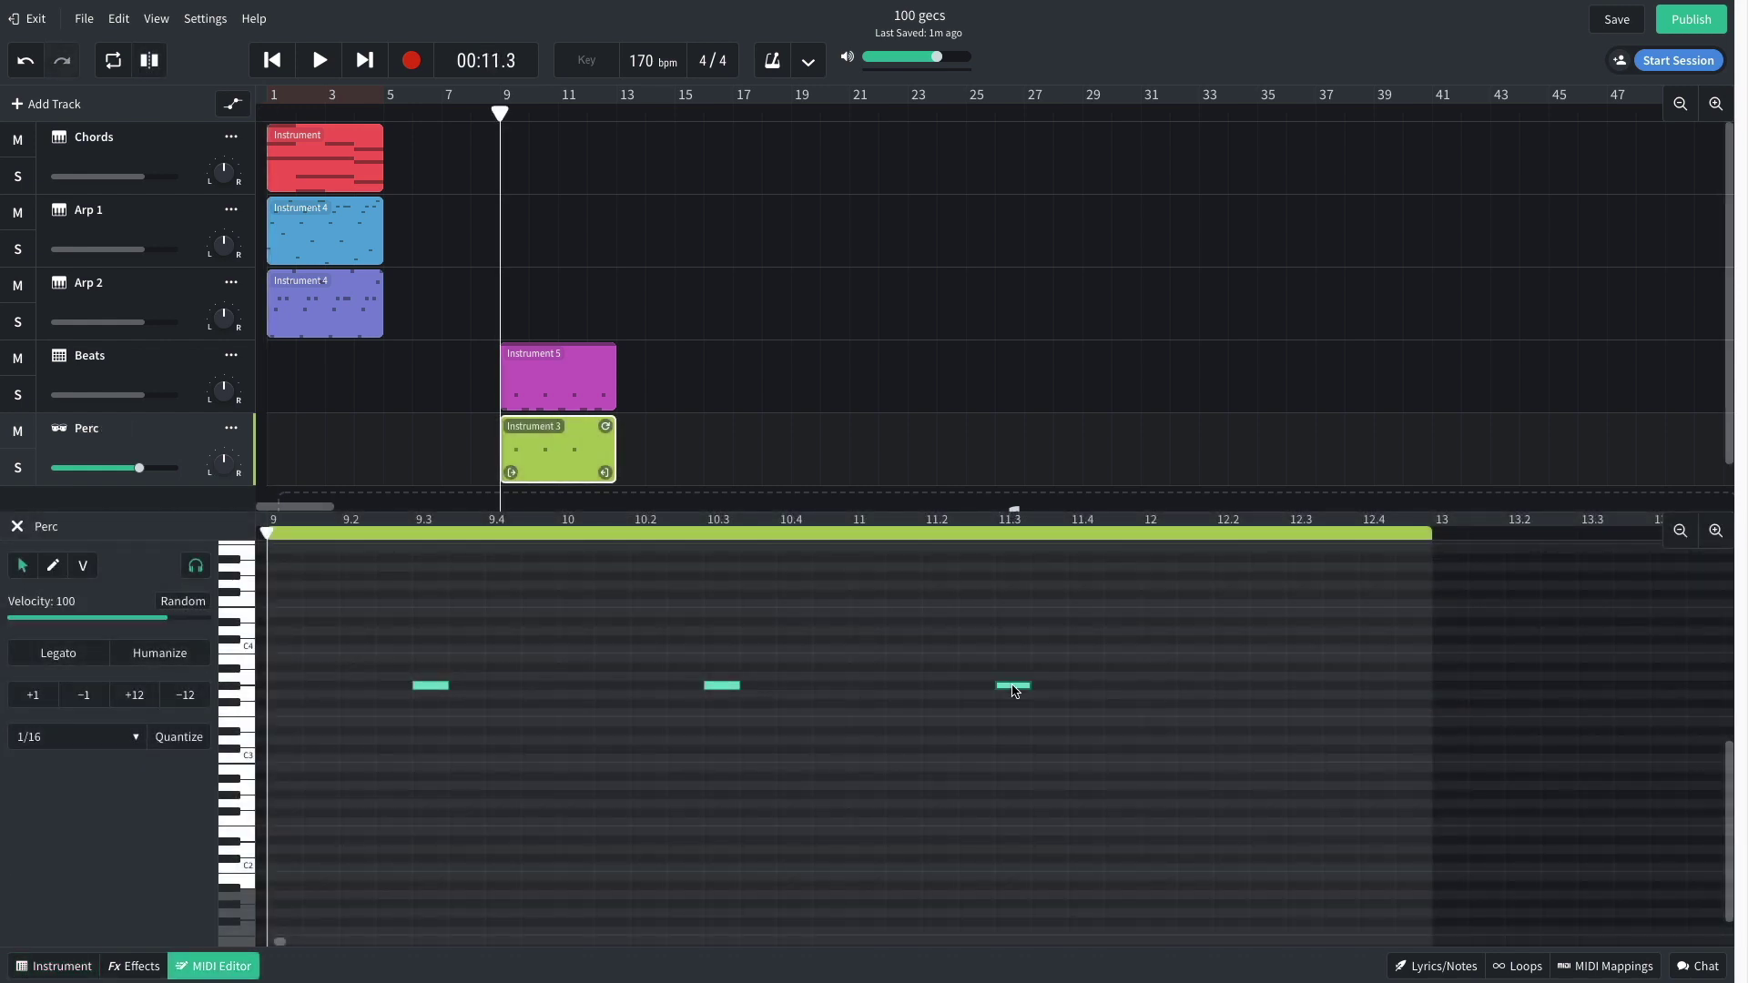
{"action": "double_click", "coordinate": [1304, 687]}
{"action": "key", "text": "space"}
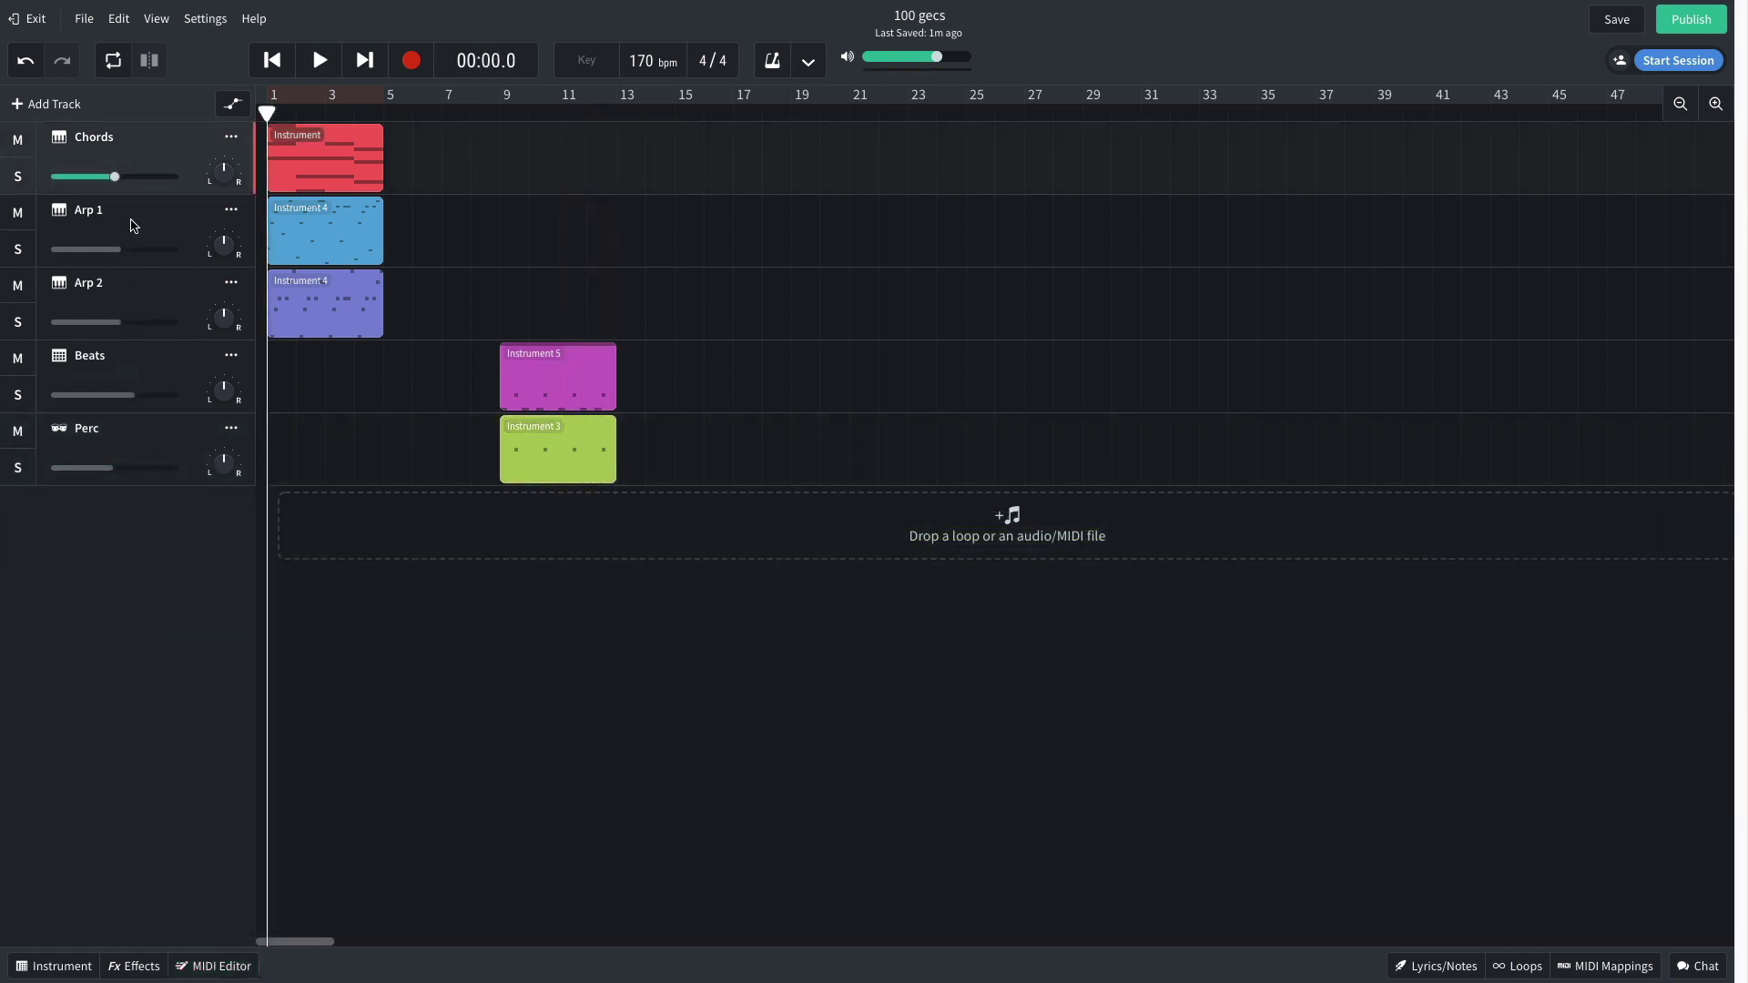
Step: Check the volume levels of the Chords, Arp 1, Arp 2, Beats and Perc tracks
{"action": "mouse_move", "coordinate": [121, 179]}
{"action": "mouse_move", "coordinate": [118, 254]}
{"action": "mouse_move", "coordinate": [118, 326]}
{"action": "mouse_move", "coordinate": [132, 398]}
{"action": "mouse_move", "coordinate": [113, 472]}
Step: Set the new instrument track's sound to Kick Bass from the Synth Bass category
{"action": "left_click", "coordinate": [108, 768]}
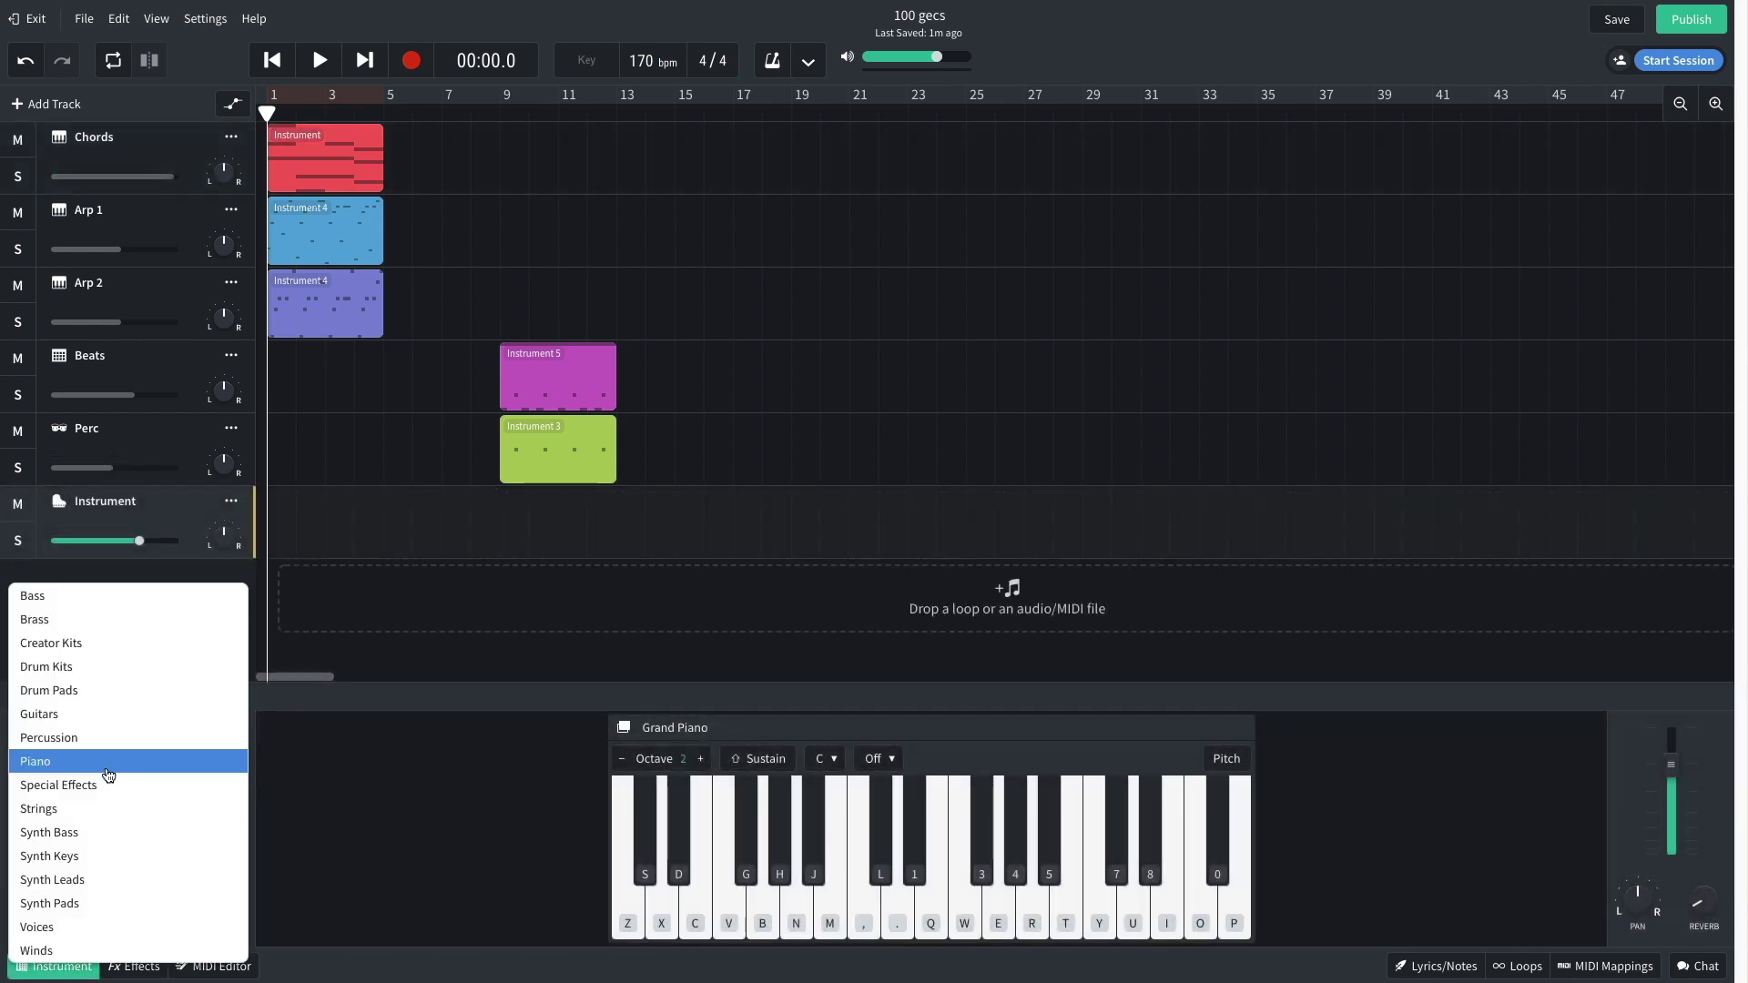
{"action": "left_click", "coordinate": [101, 832]}
{"action": "left_click", "coordinate": [119, 798]}
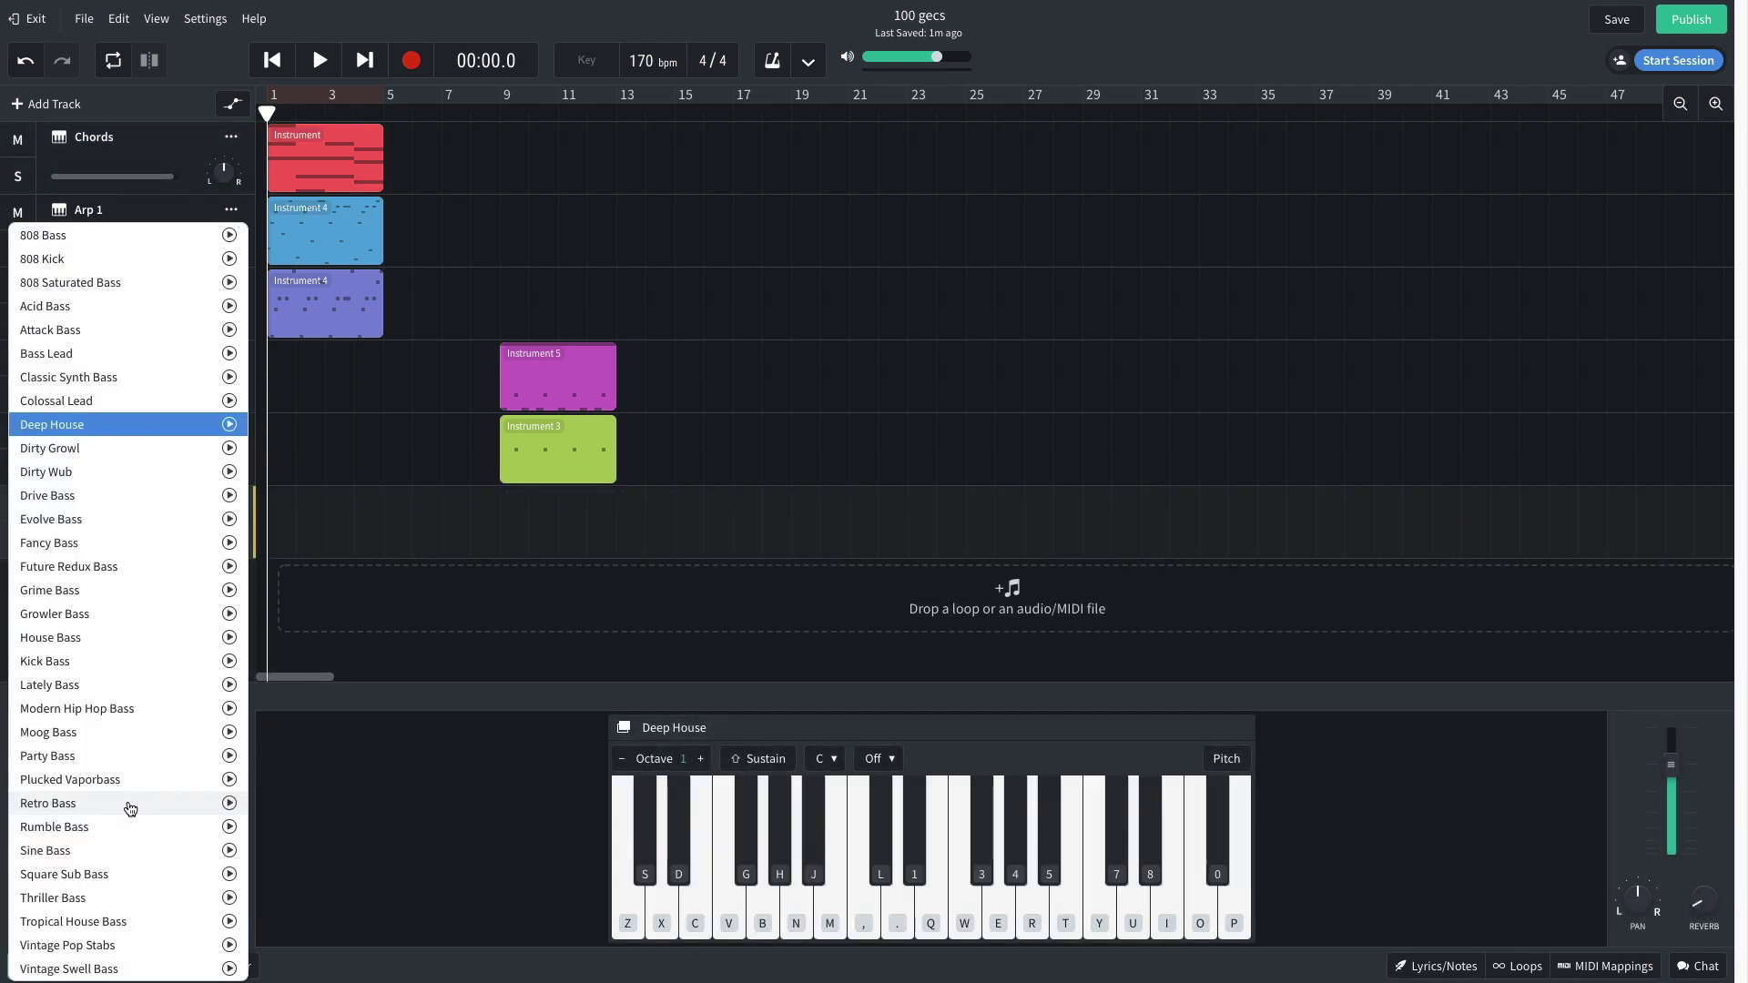
{"action": "left_click", "coordinate": [141, 665]}
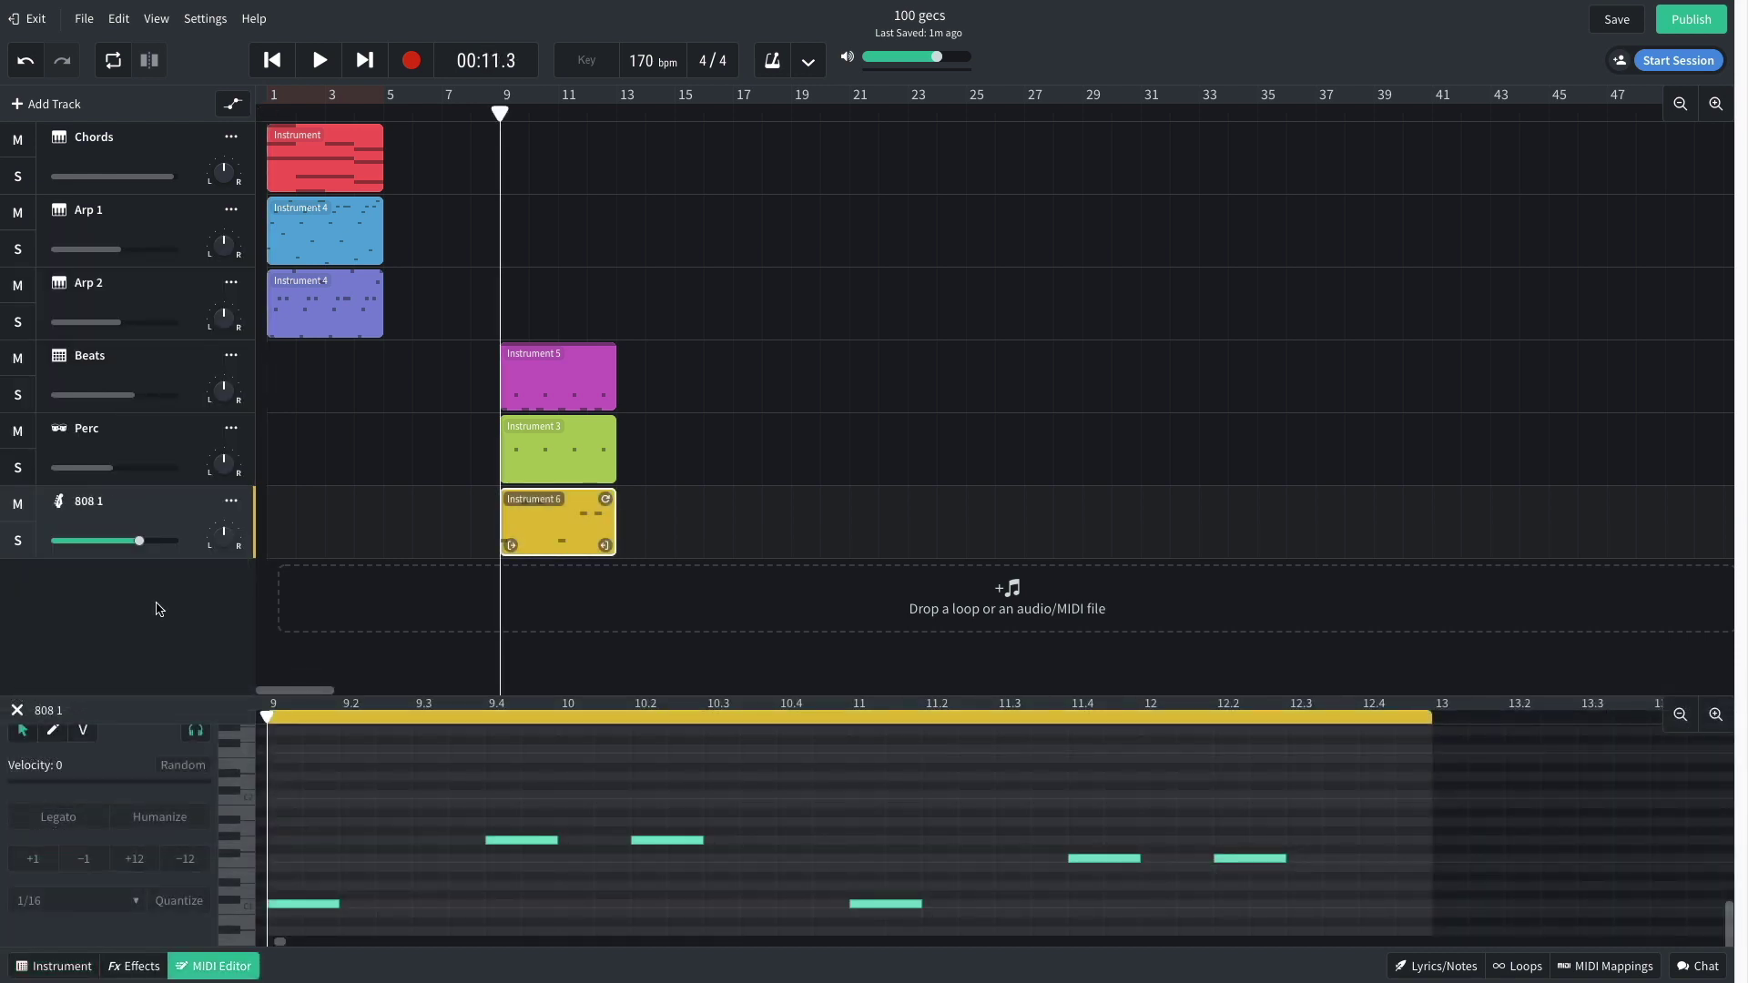
Step: Play back the 808 1 bass clip and lower the track's volume to -5.8 dB
{"action": "key", "text": "space"}
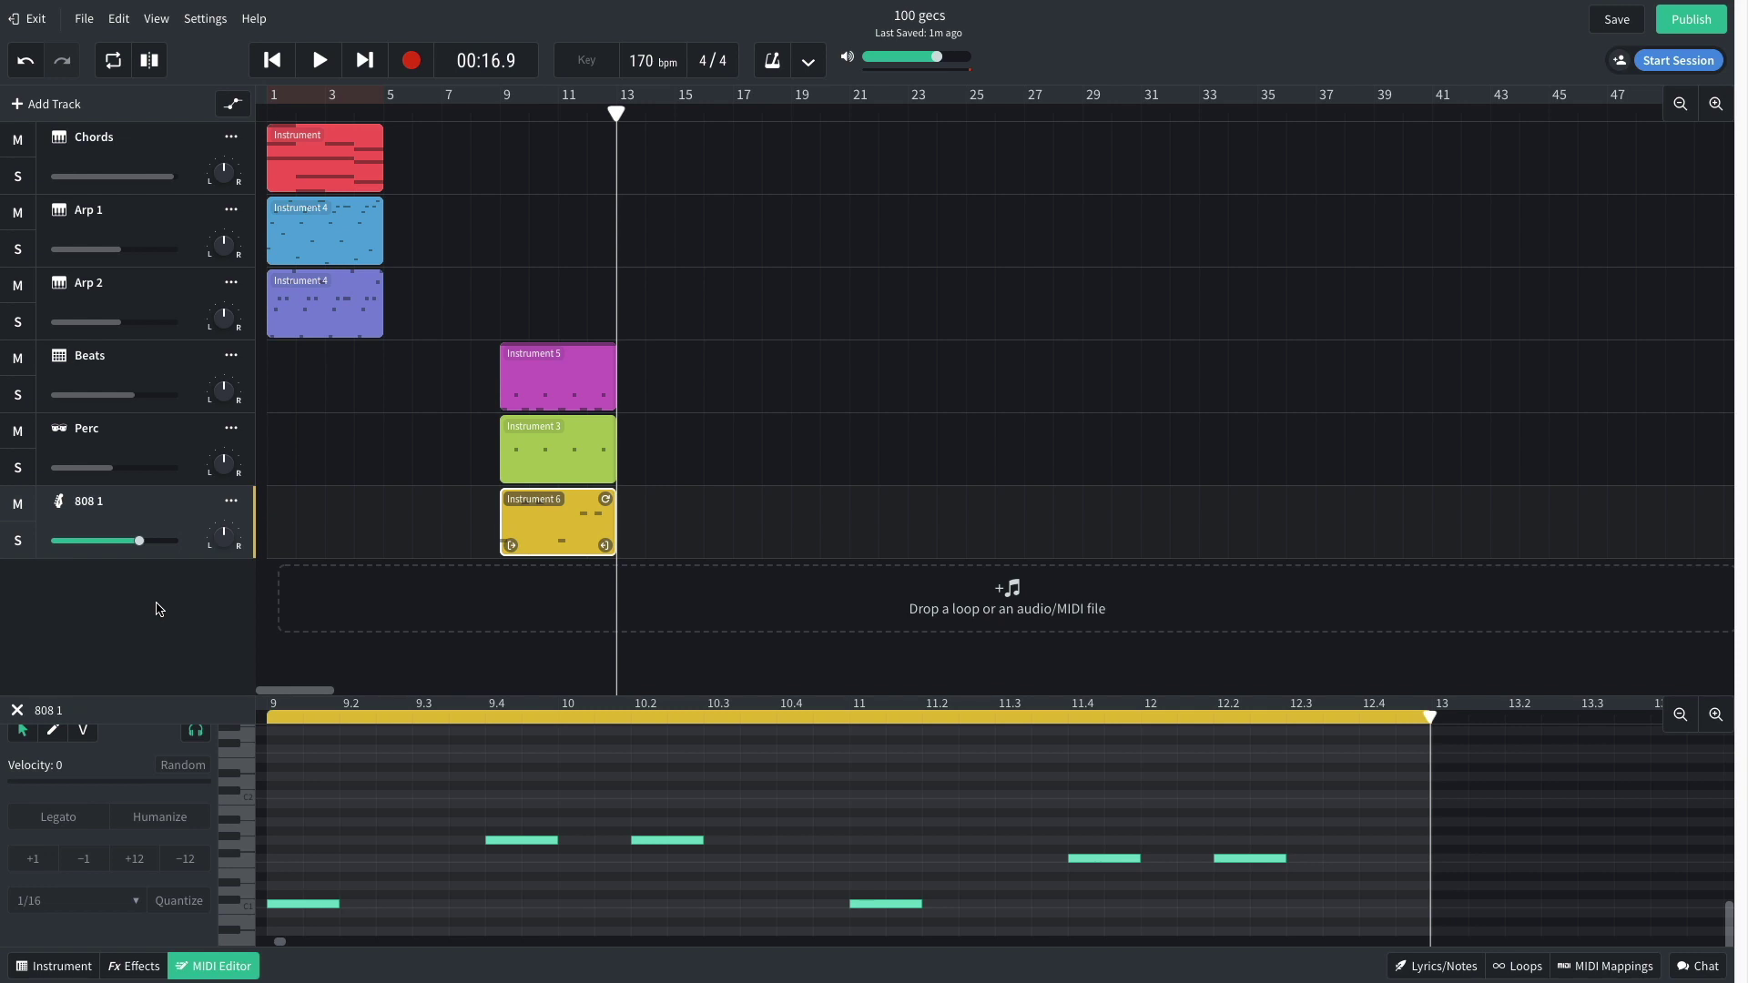
{"action": "left_click", "coordinate": [159, 608]}
{"action": "left_click_drag", "start_coordinate": [139, 546], "coordinate": [137, 542]}
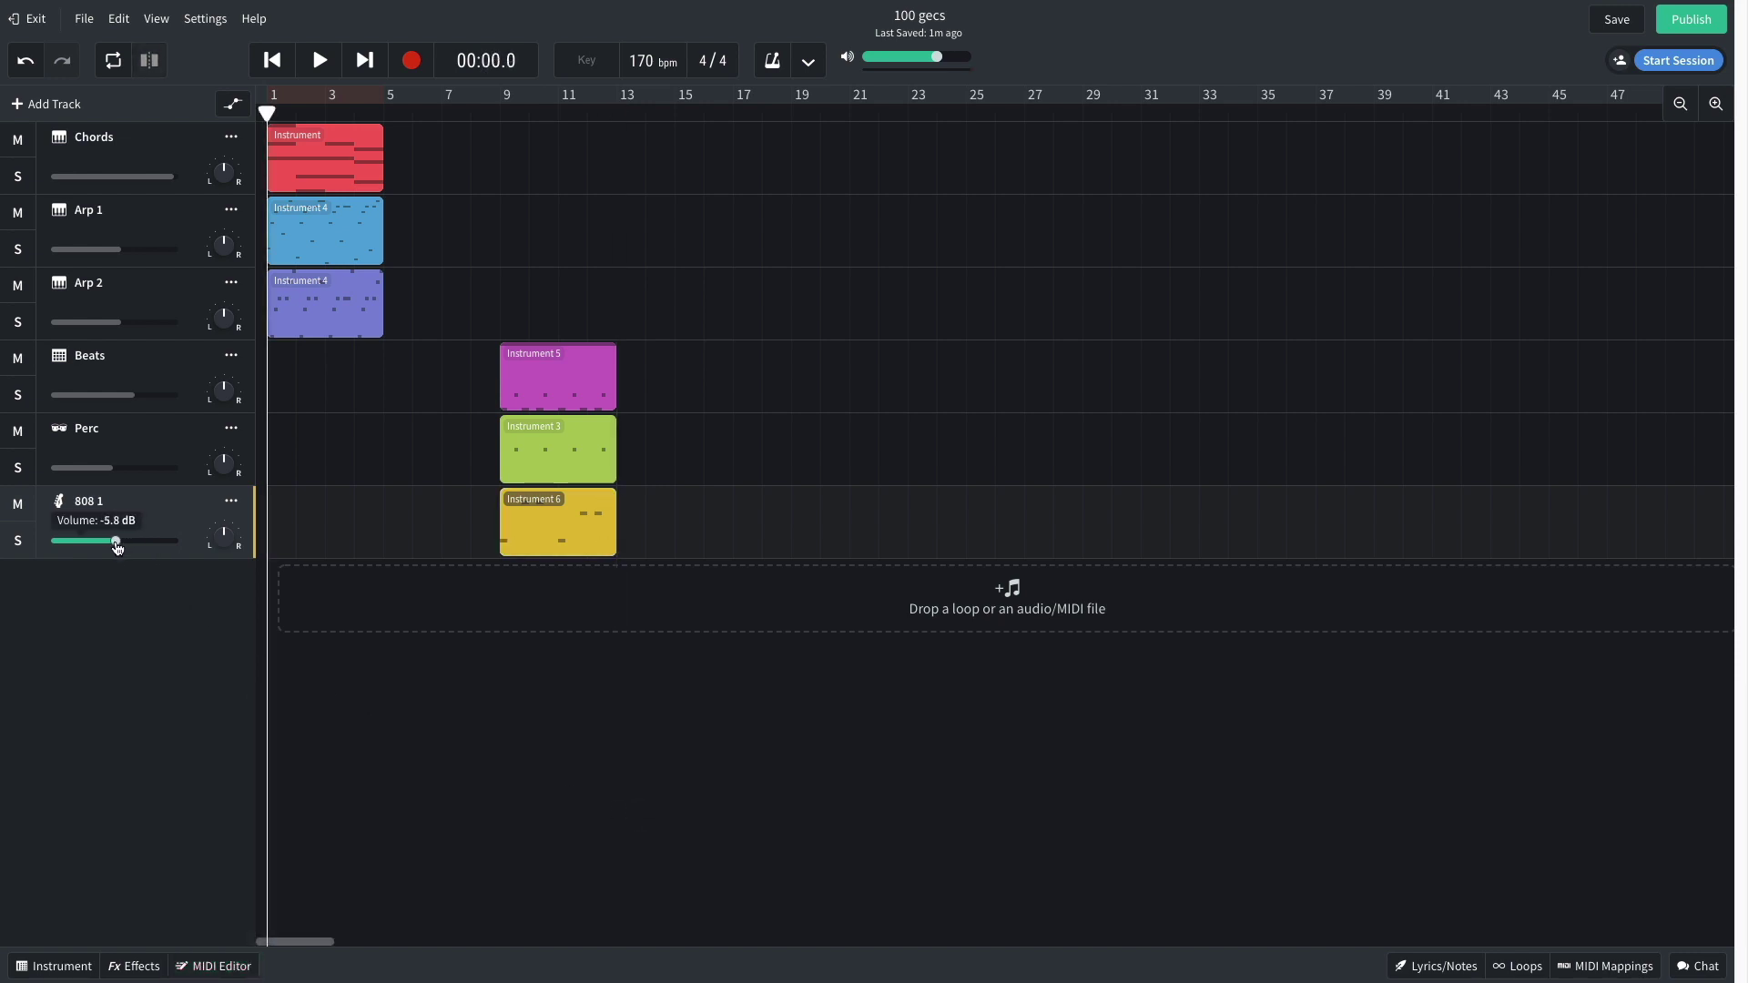
Step: Duplicate the 808 1 track with its clip and lower the copy's volume
{"action": "right_click", "coordinate": [164, 507]}
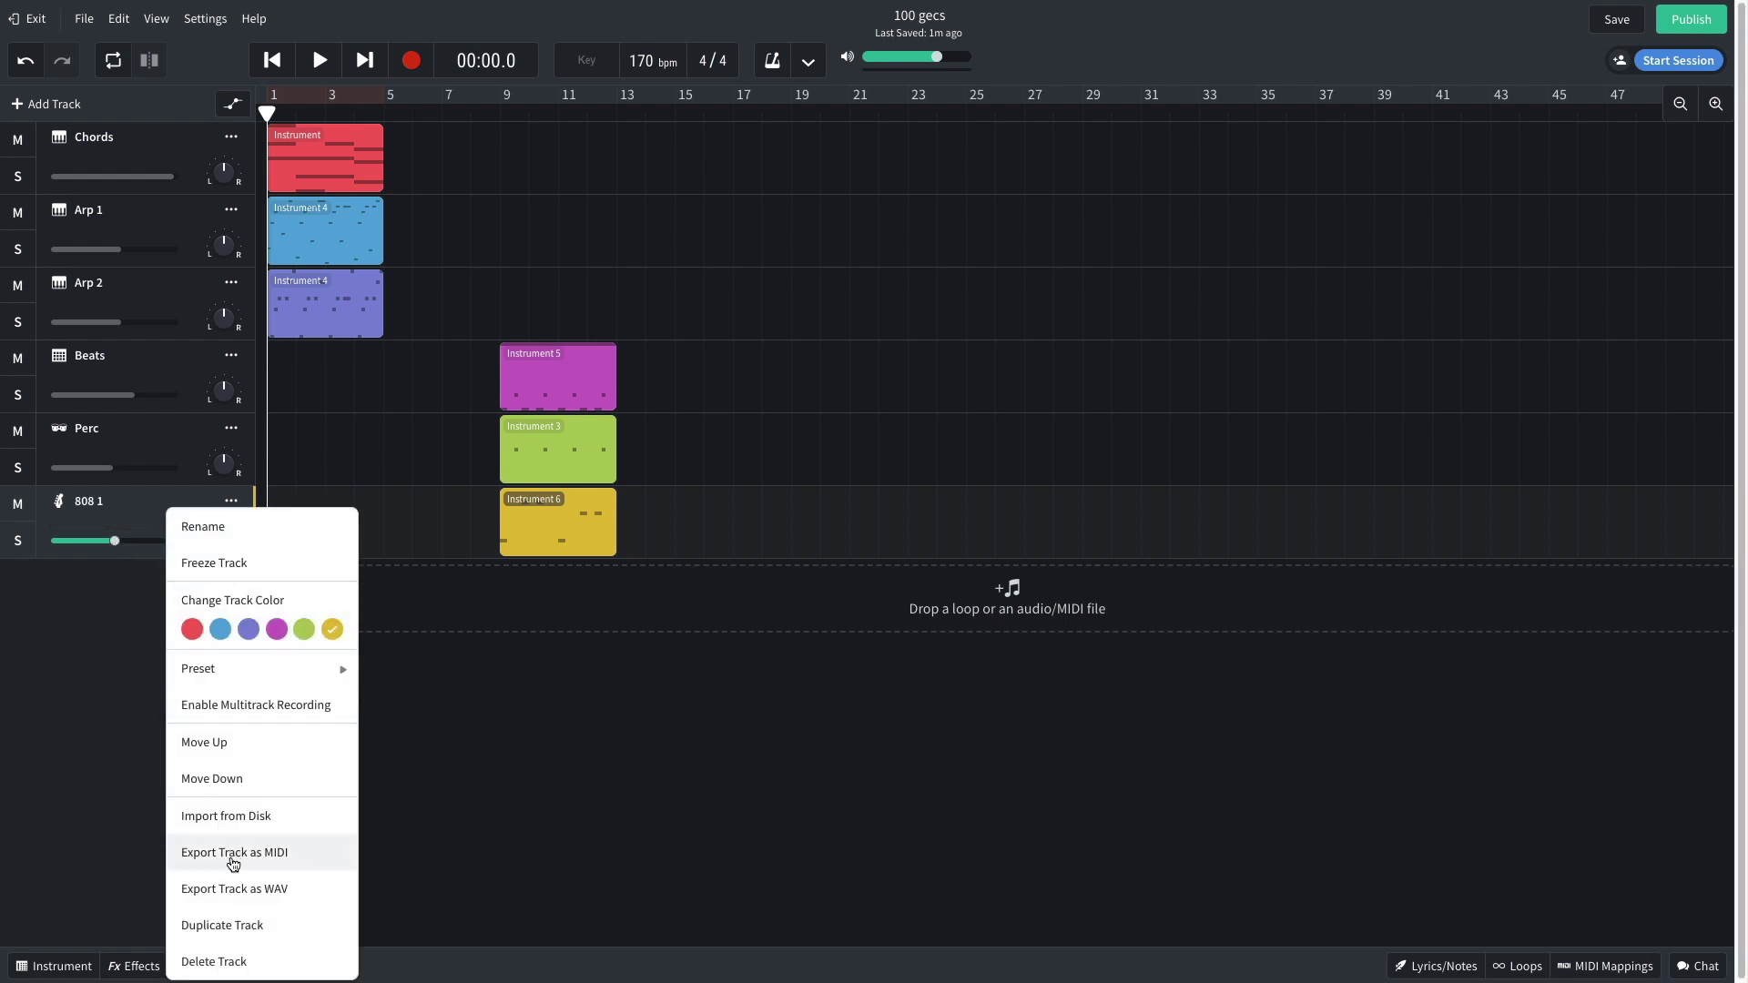
{"action": "left_click", "coordinate": [222, 925]}
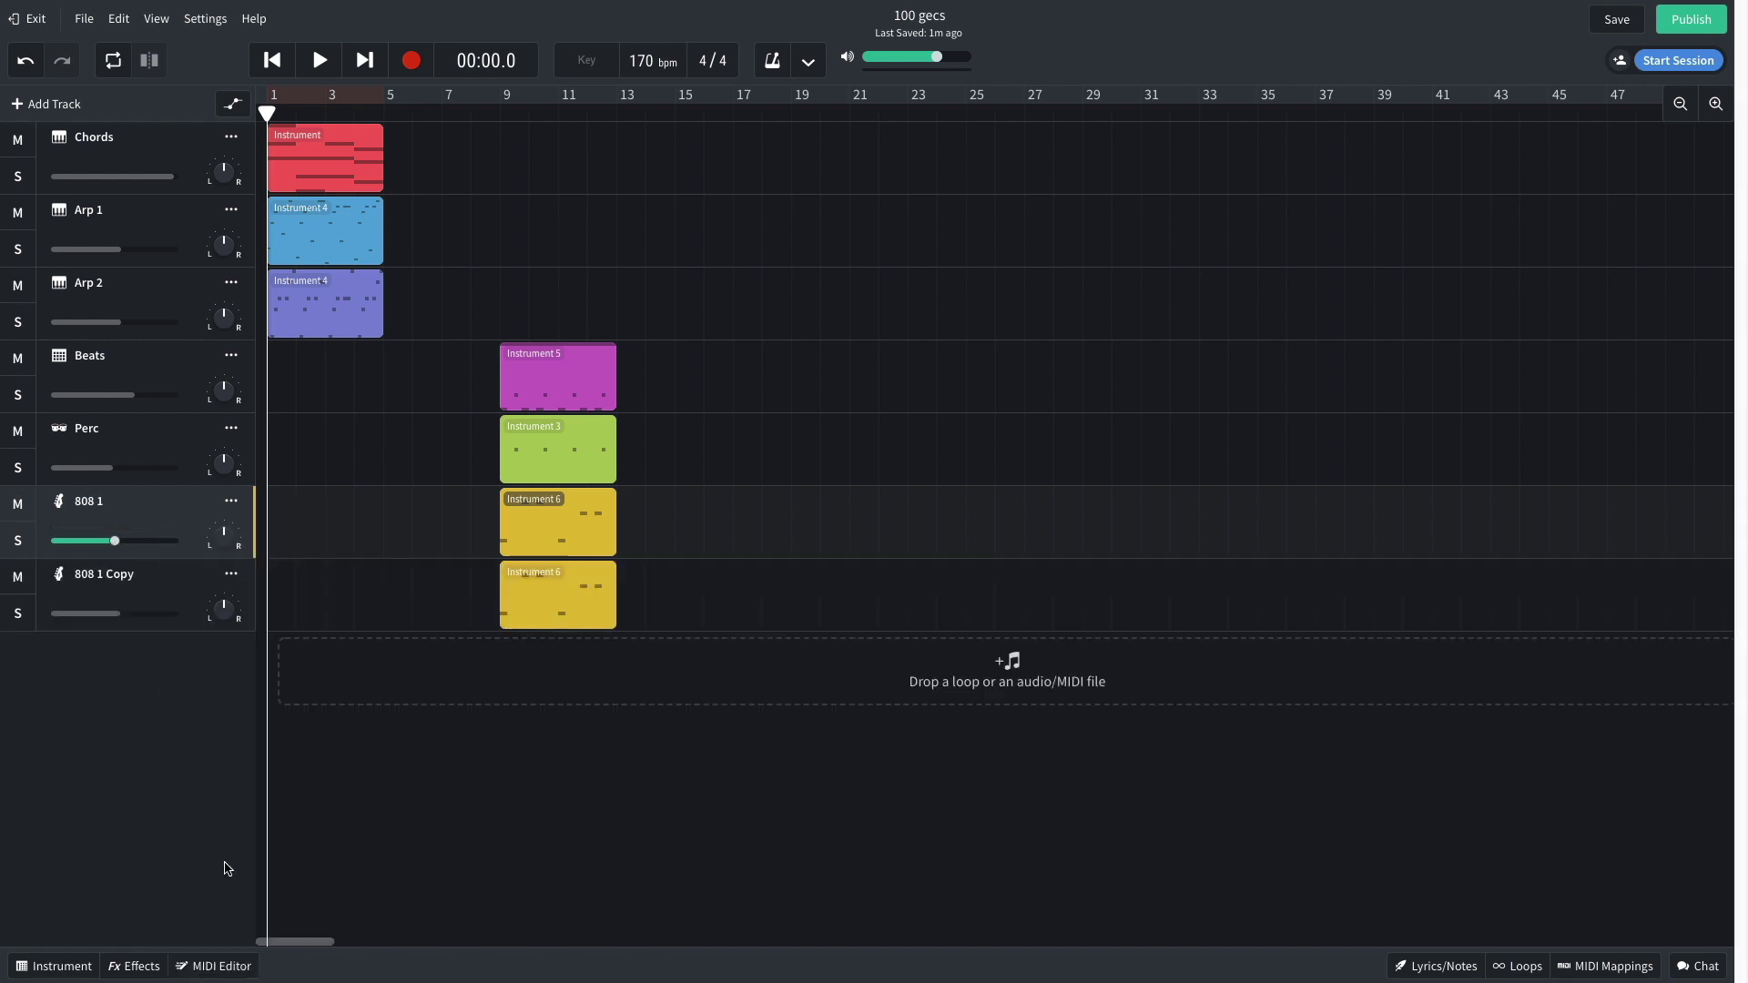
{"action": "left_click", "coordinate": [115, 615]}
{"action": "left_click_drag", "start_coordinate": [108, 617], "coordinate": [100, 617]}
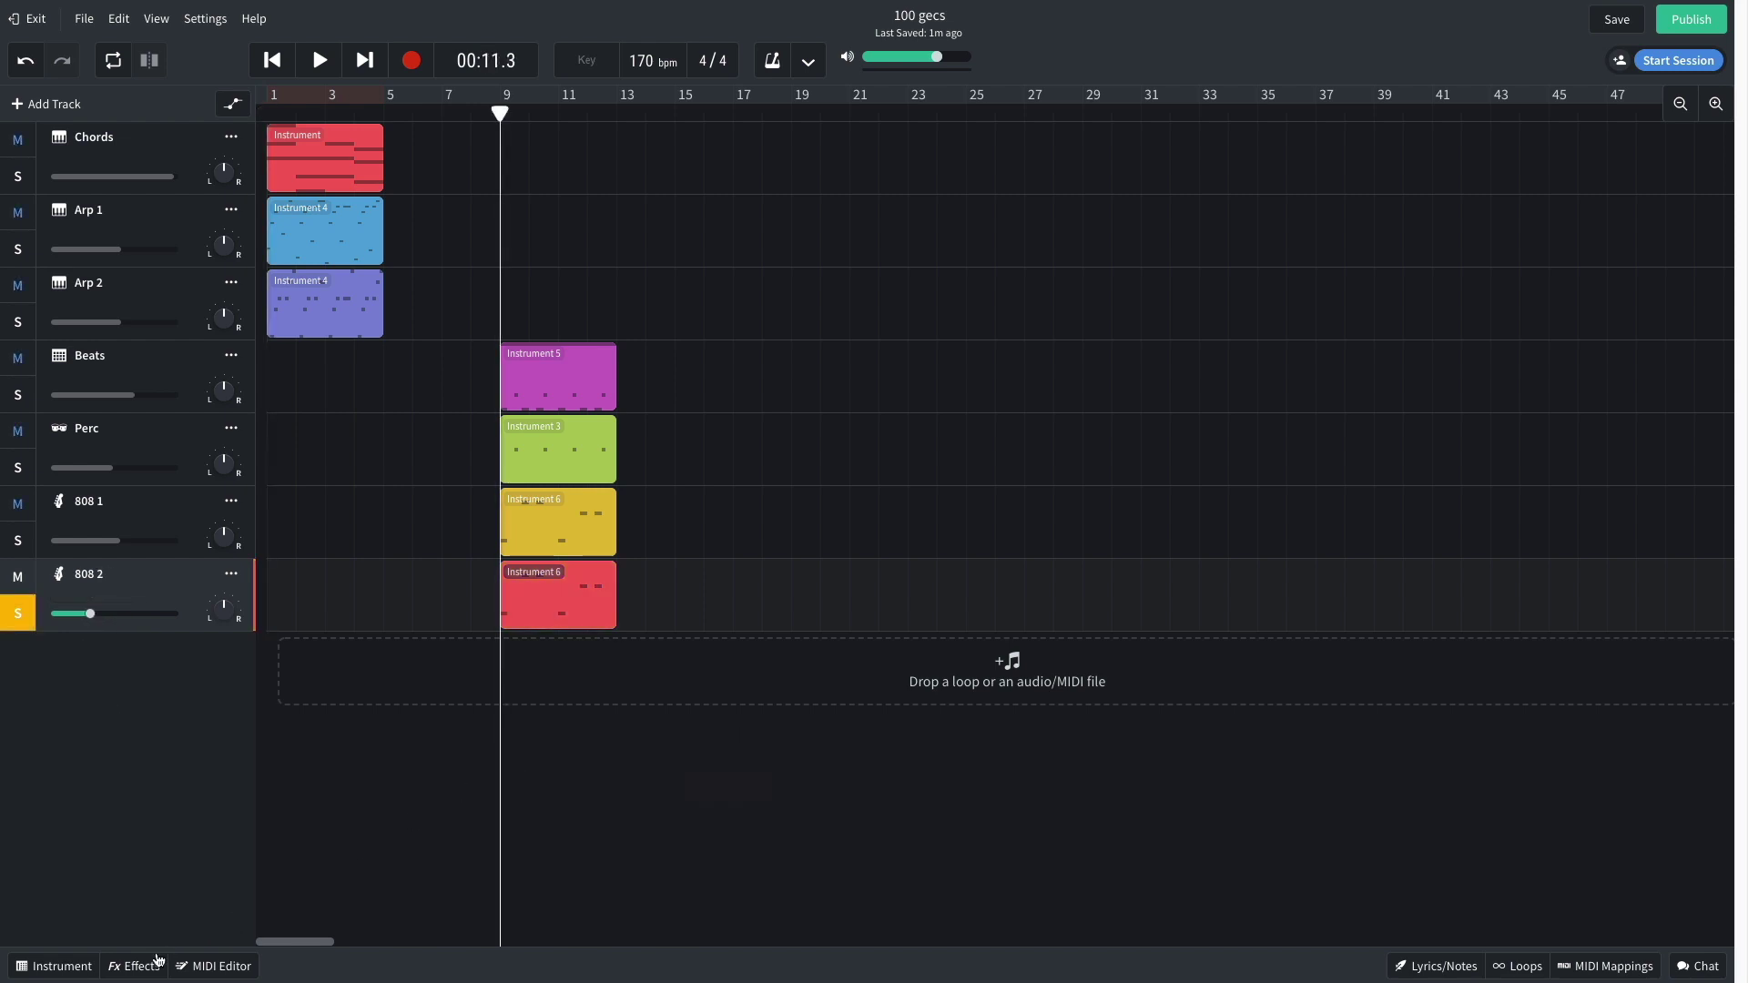
Step: Add the Puff Pie distortion effect to the 808 2 track
{"action": "left_click", "coordinate": [144, 966]}
{"action": "left_click", "coordinate": [332, 833]}
{"action": "mouse_move", "coordinate": [331, 835]}
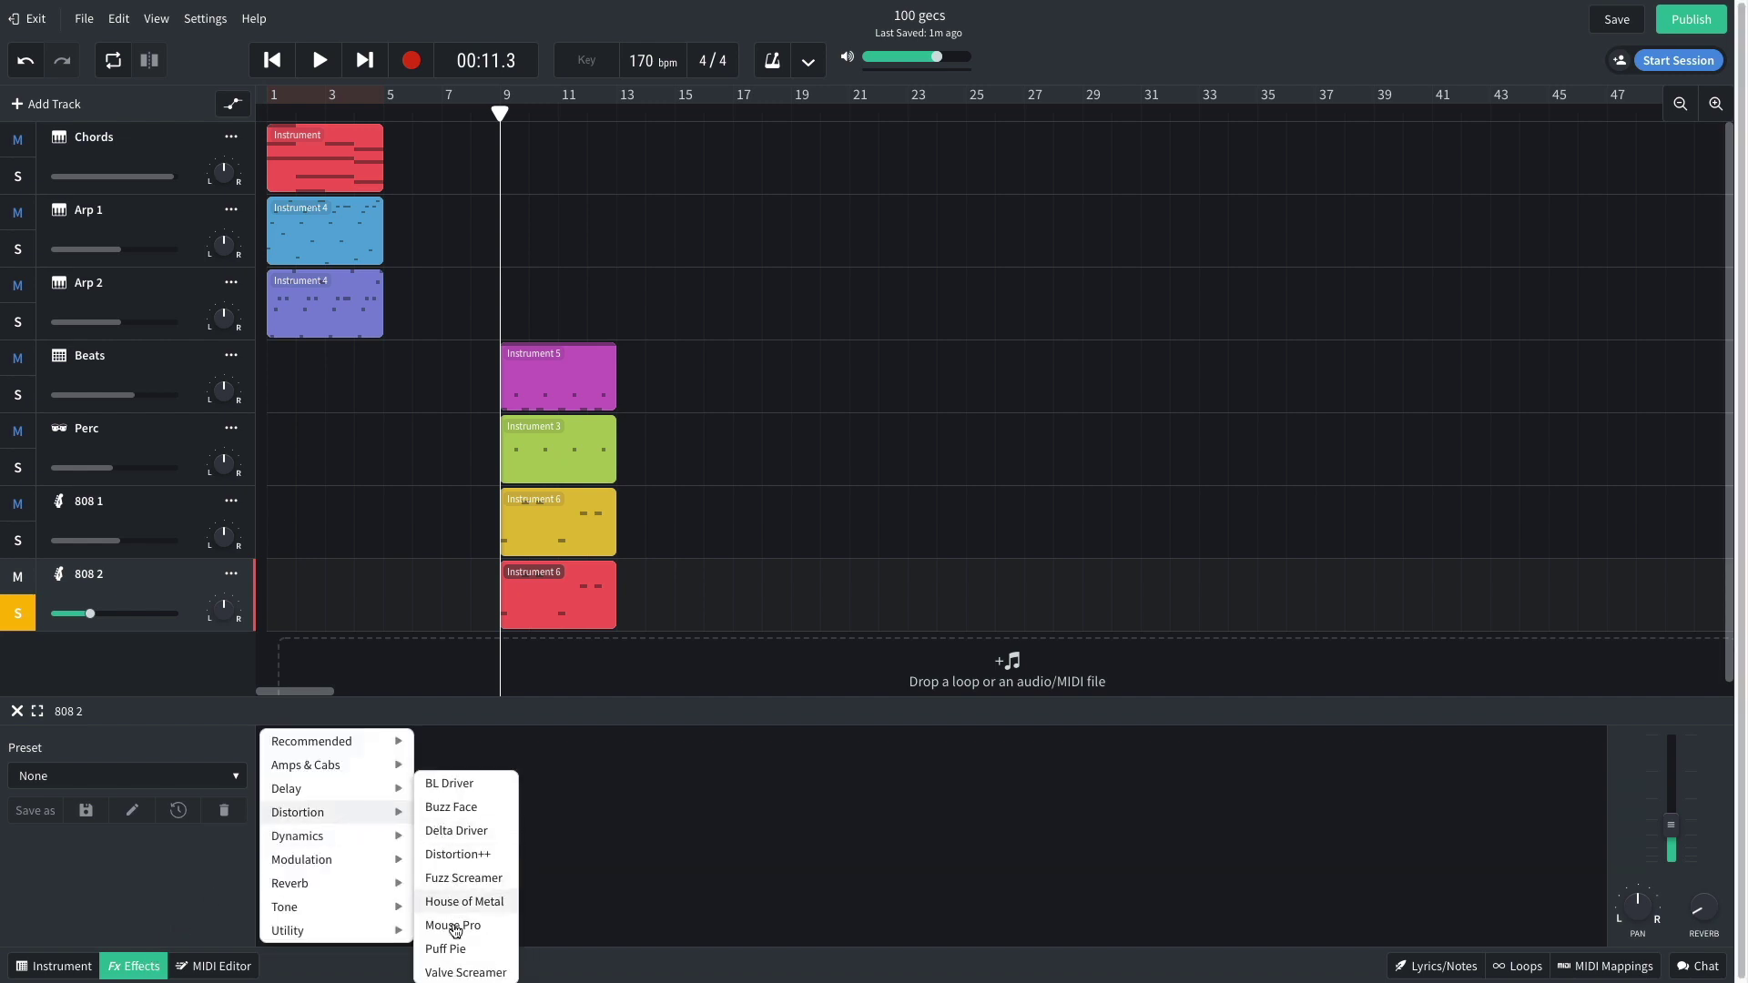
{"action": "left_click", "coordinate": [448, 949]}
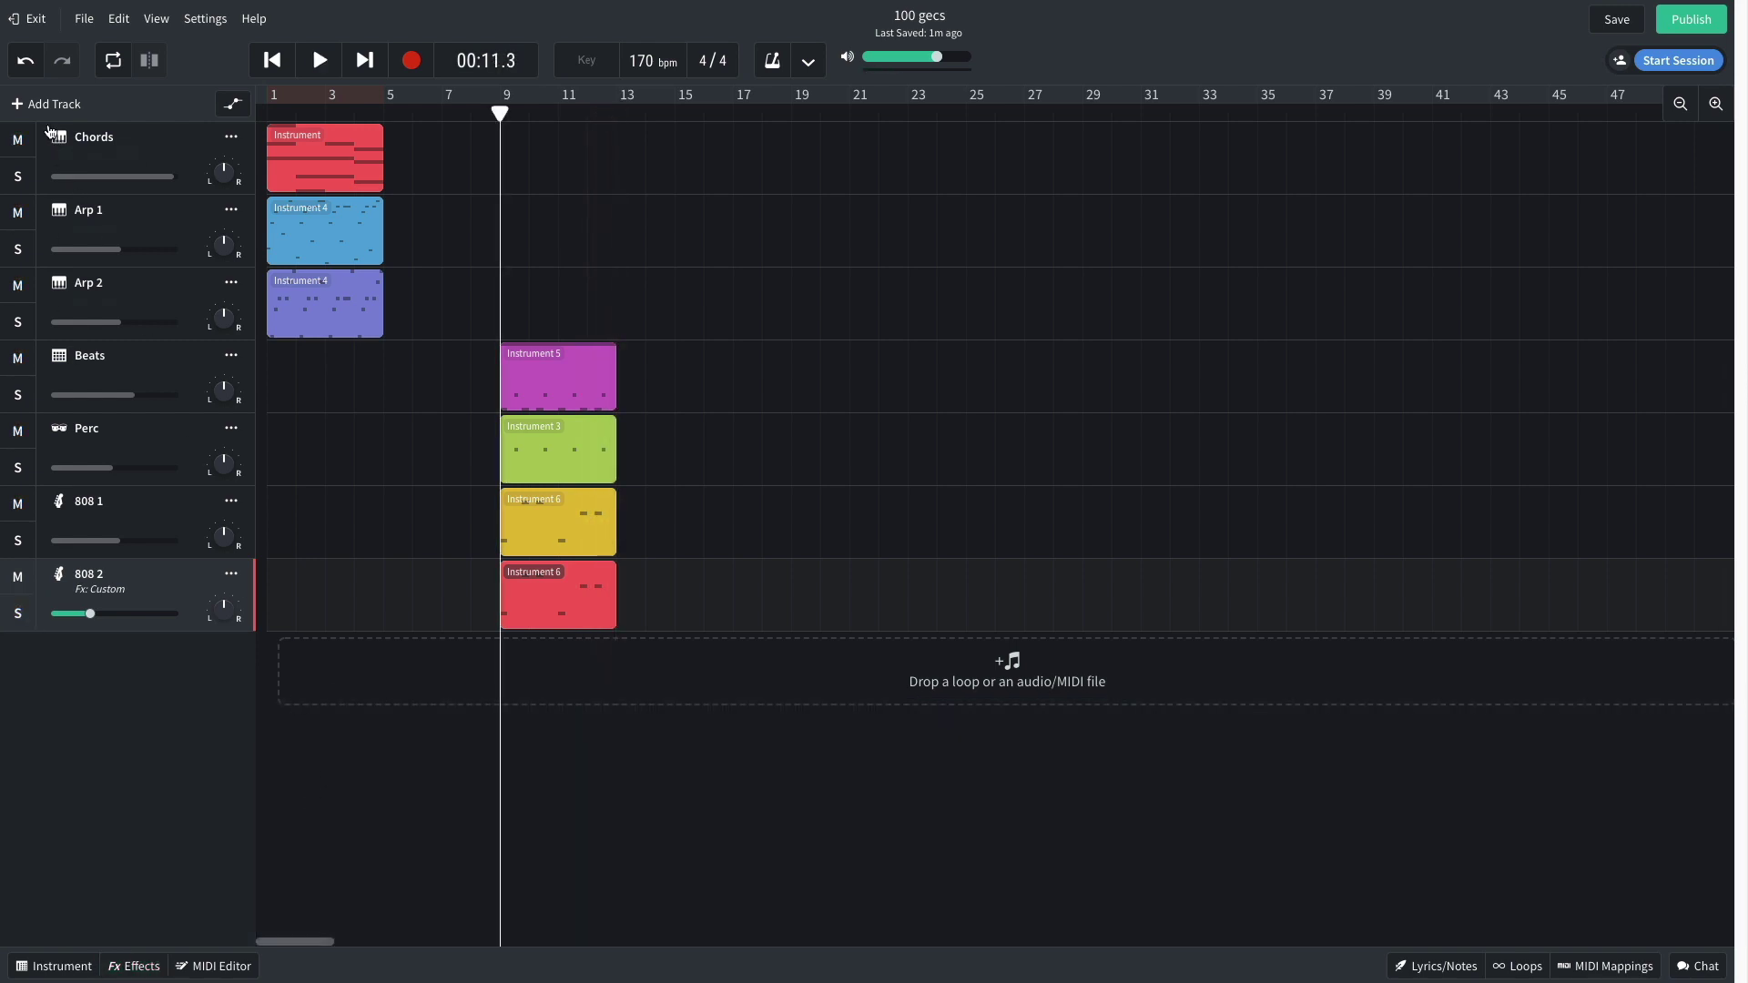
Step: Add another instrument track using 808 Saturated Bass from the Synth Bass category
{"action": "left_click", "coordinate": [45, 105]}
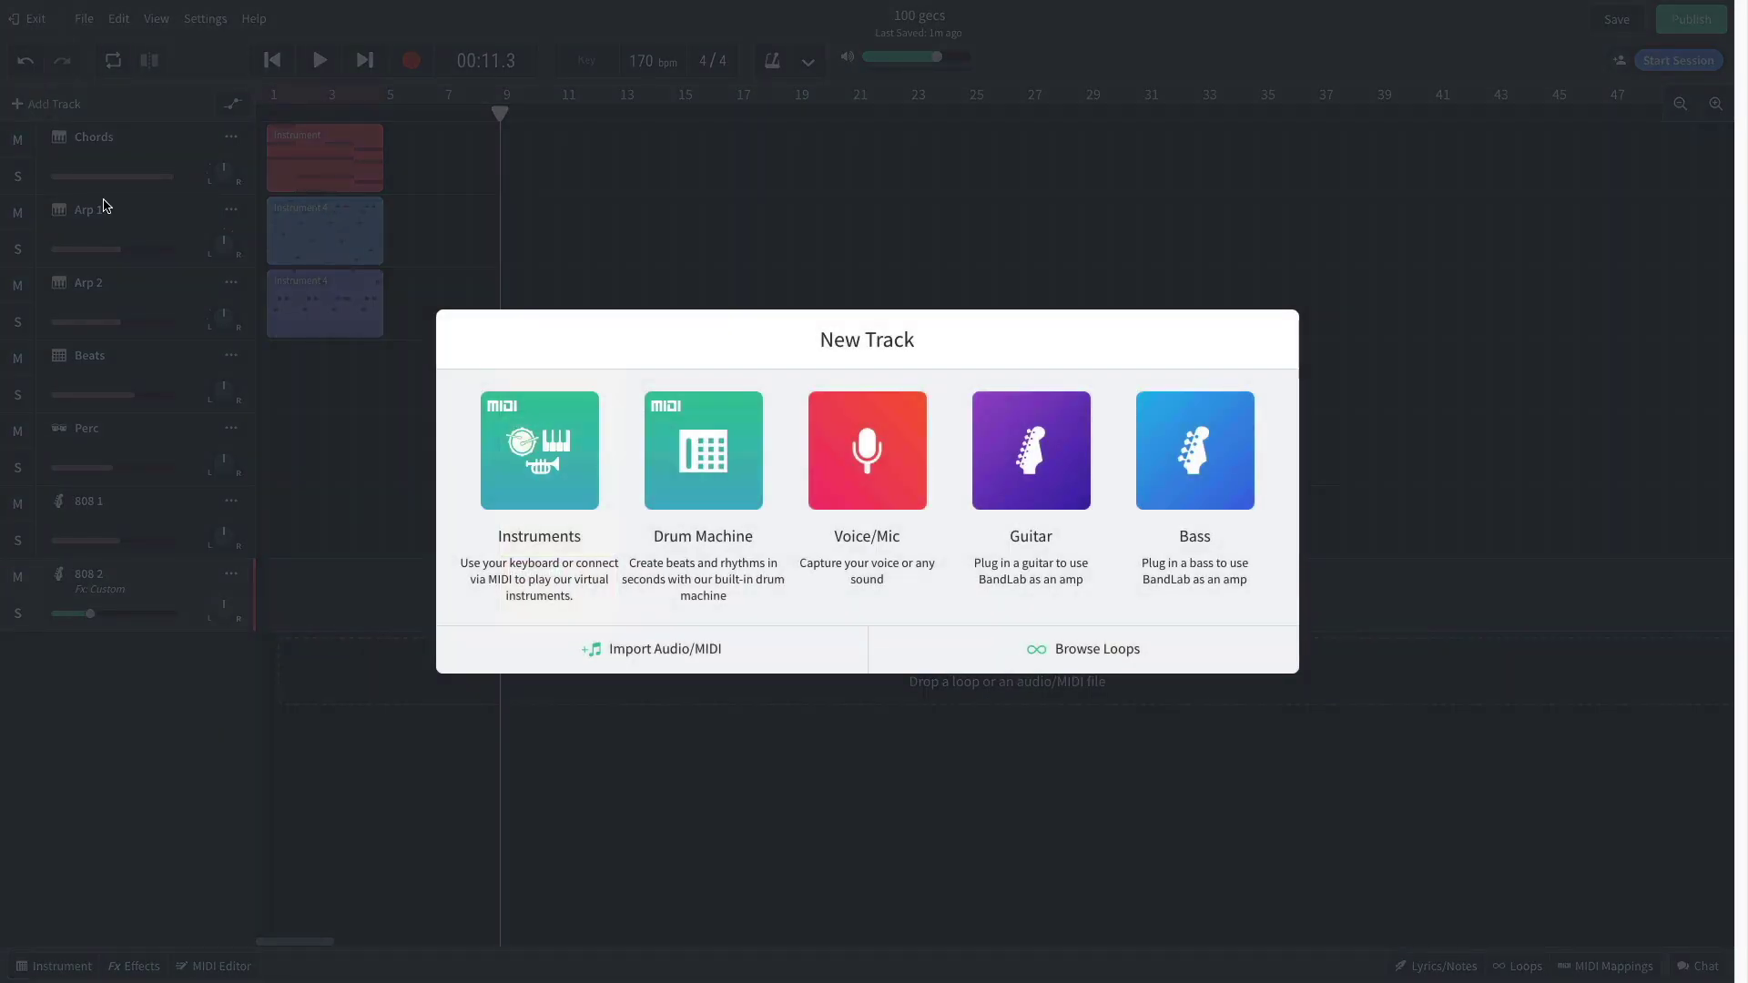
{"action": "left_click", "coordinate": [524, 441]}
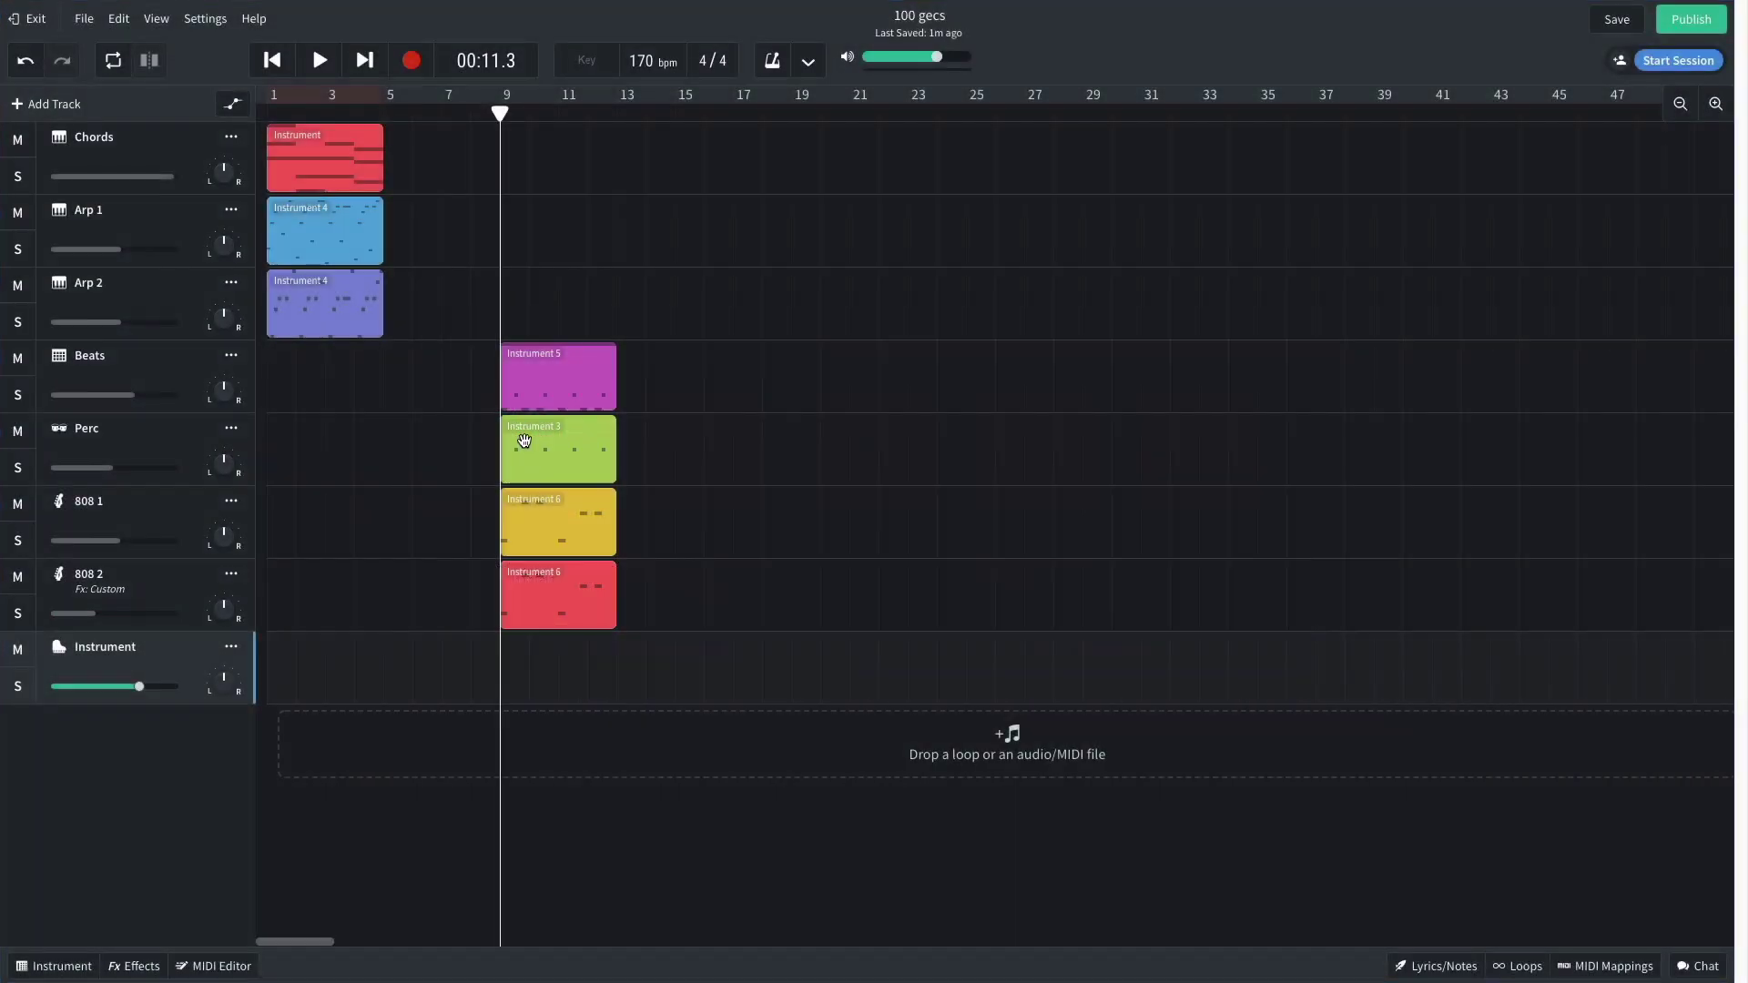
{"action": "left_click", "coordinate": [56, 967]}
{"action": "left_click", "coordinate": [88, 770]}
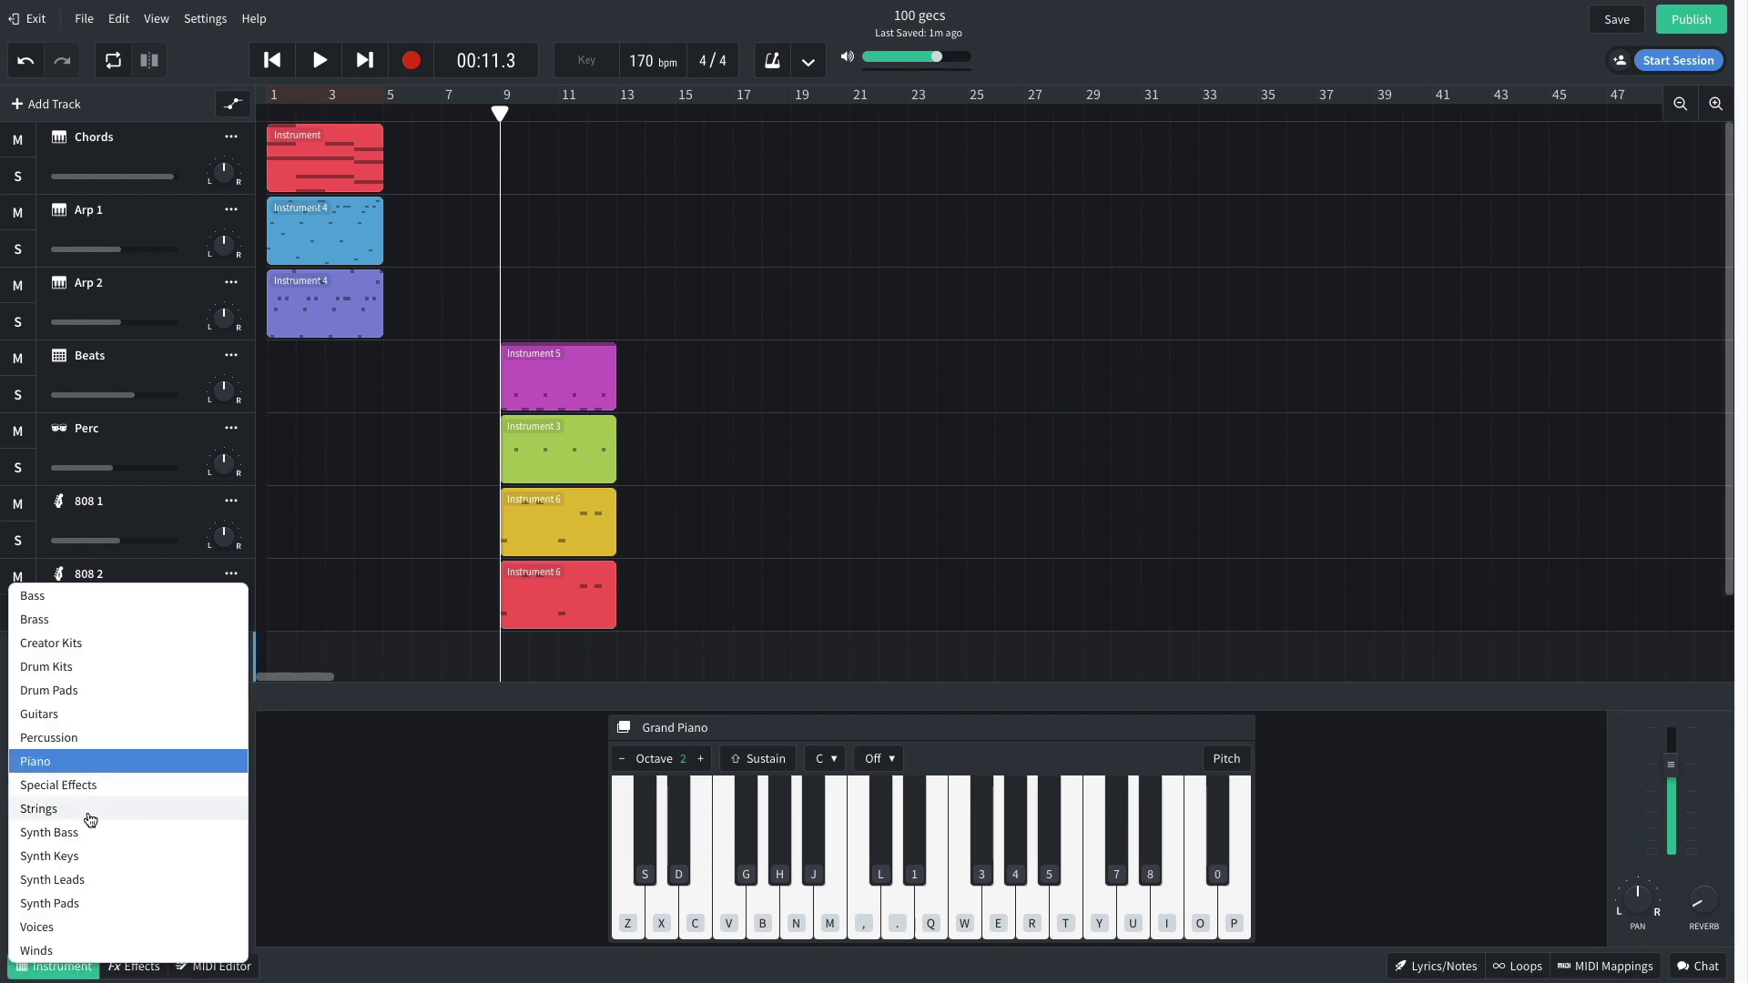
{"action": "left_click", "coordinate": [99, 834]}
{"action": "left_click", "coordinate": [101, 796]}
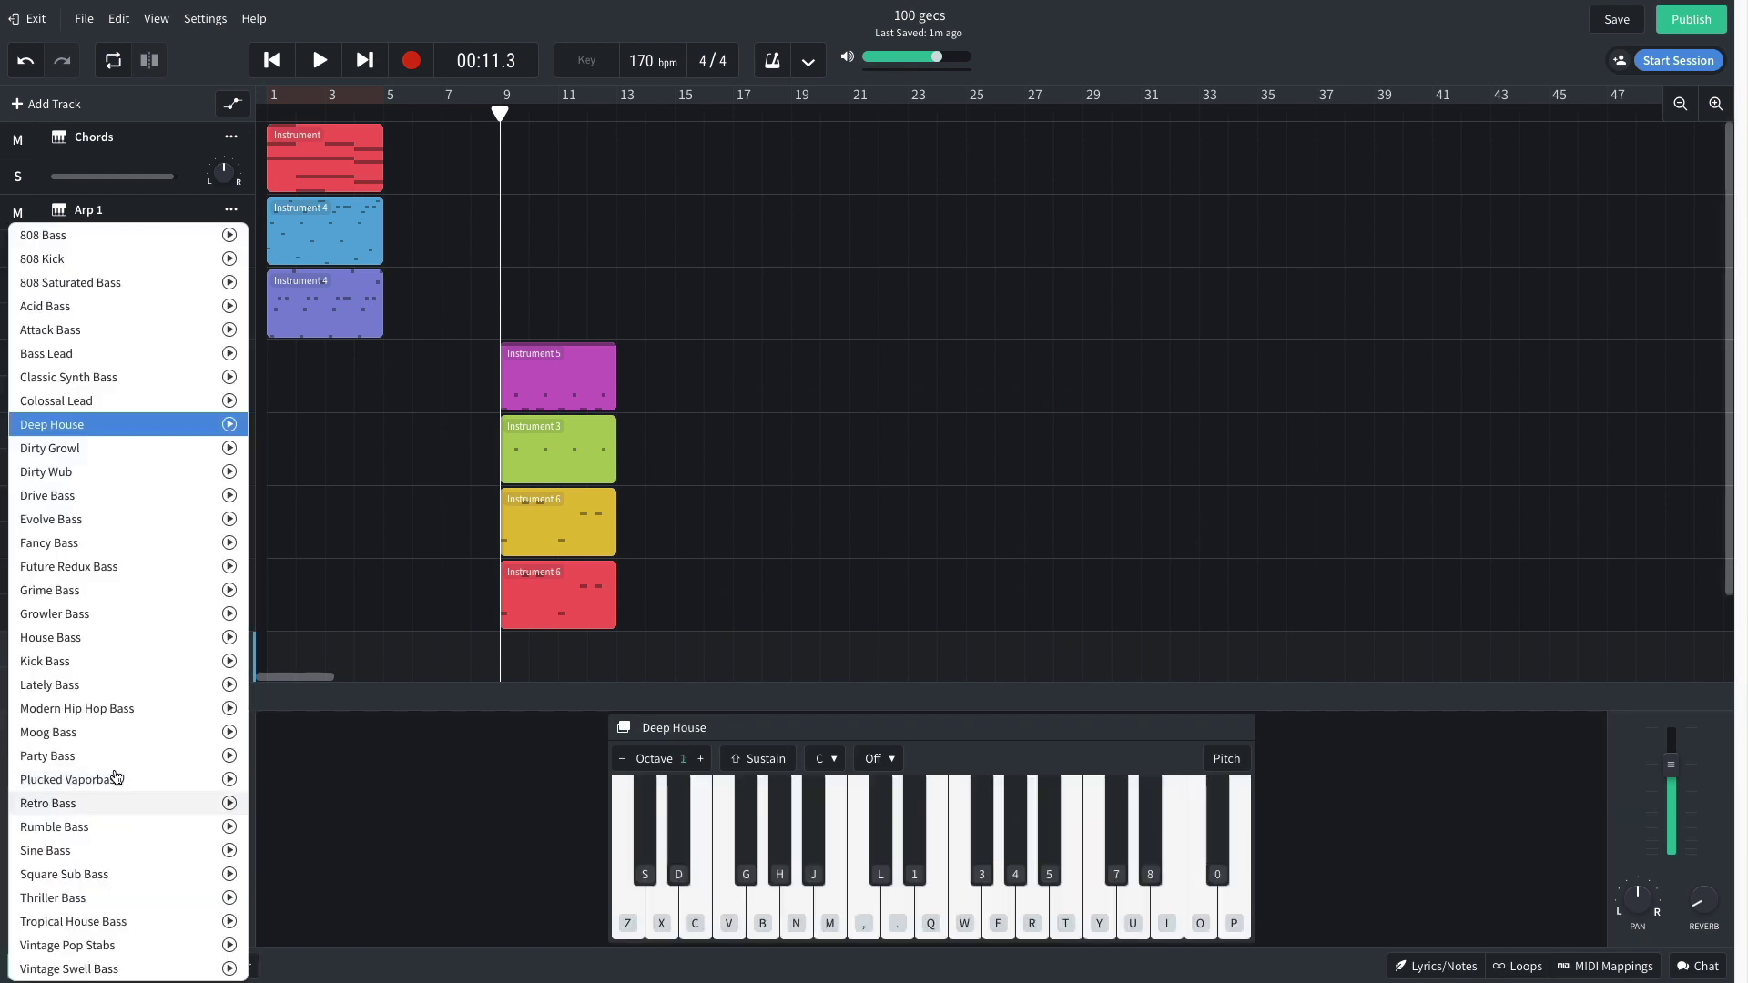
{"action": "left_click", "coordinate": [114, 284]}
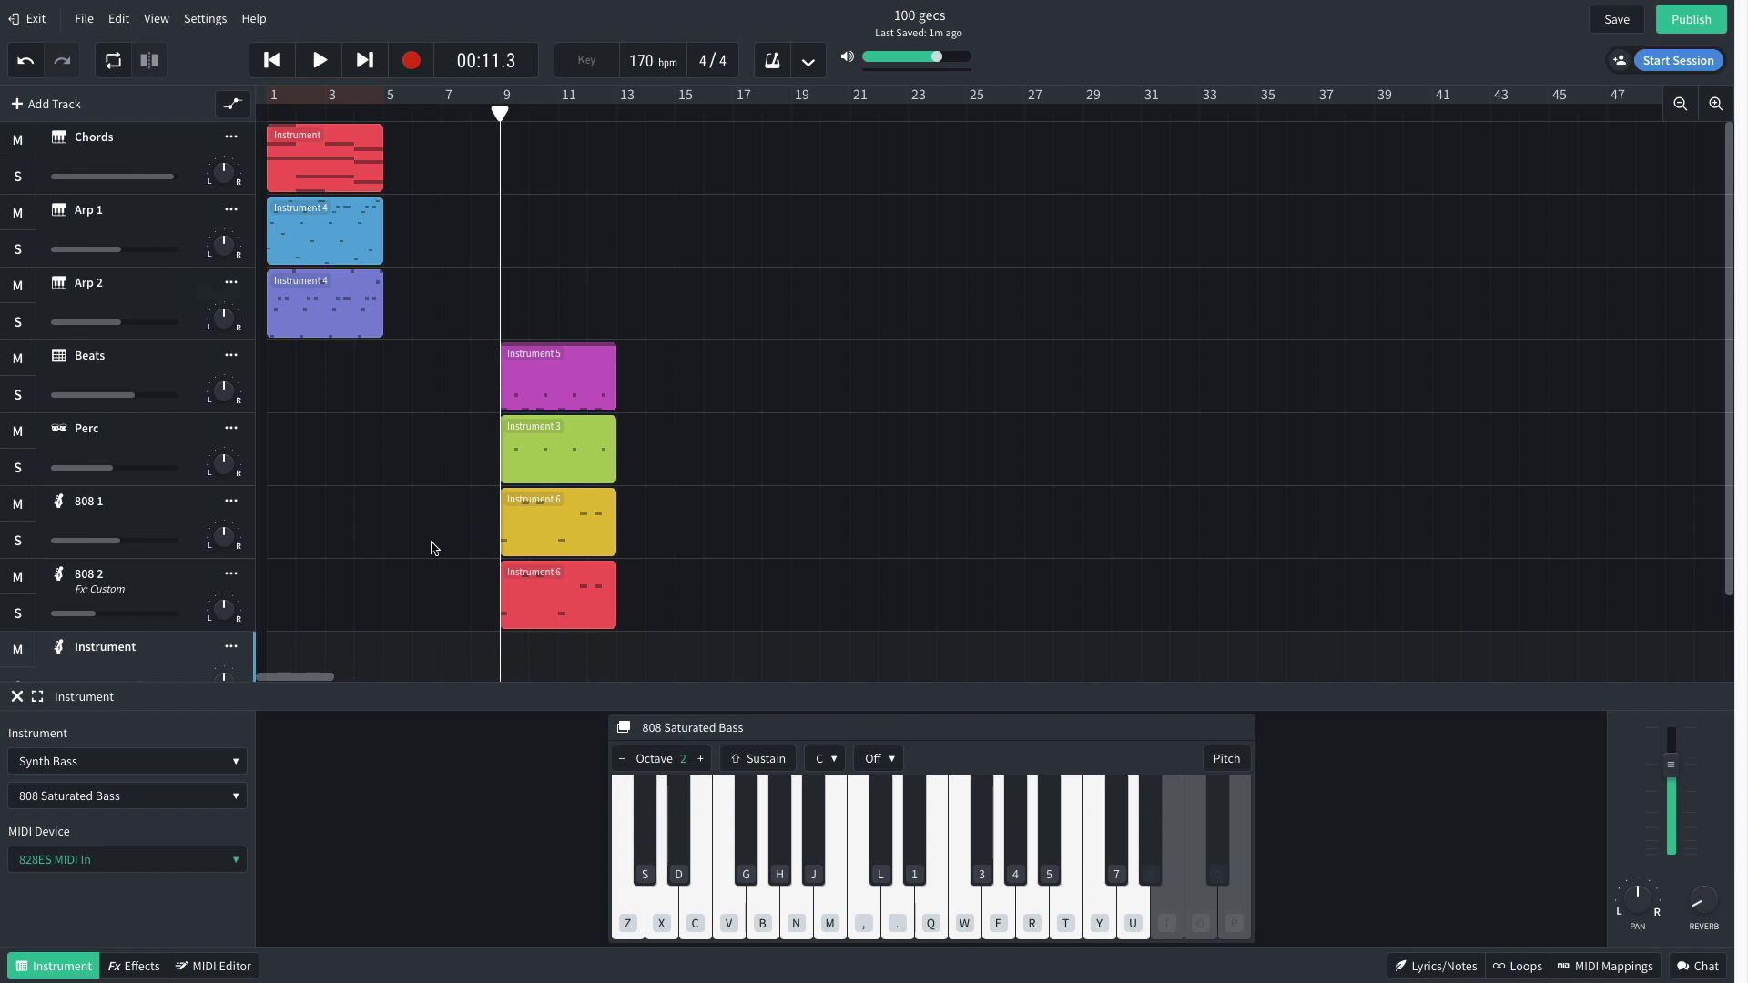
Step: Copy the 808 2 clip onto the new 808 Saturated Bass track at bar 9
{"action": "scroll", "coordinate": [432, 547], "scroll_direction": "down", "scroll_amount": 1}
{"action": "left_click", "coordinate": [550, 501]}
{"action": "left_click_drag", "start_coordinate": [551, 501], "coordinate": [550, 546]}
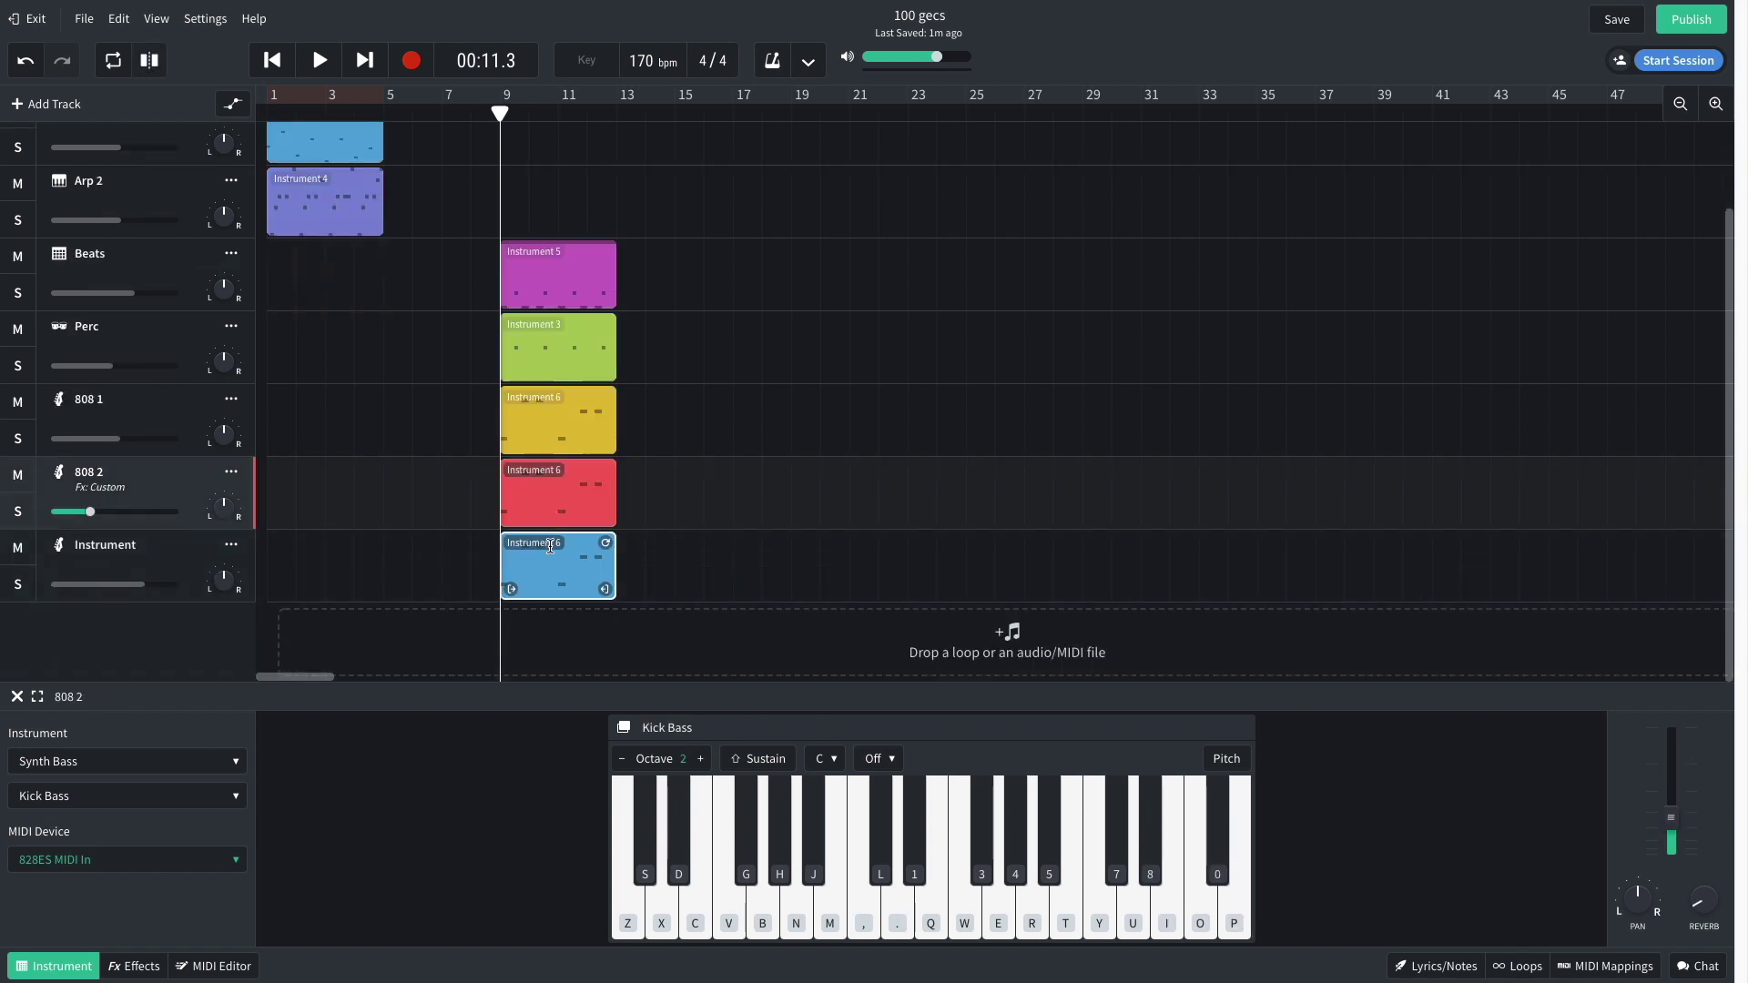
Step: Play back the new bass track in solo, and again from bar 9 with 808 1 and 808 2 also soloed
{"action": "left_click", "coordinate": [18, 586]}
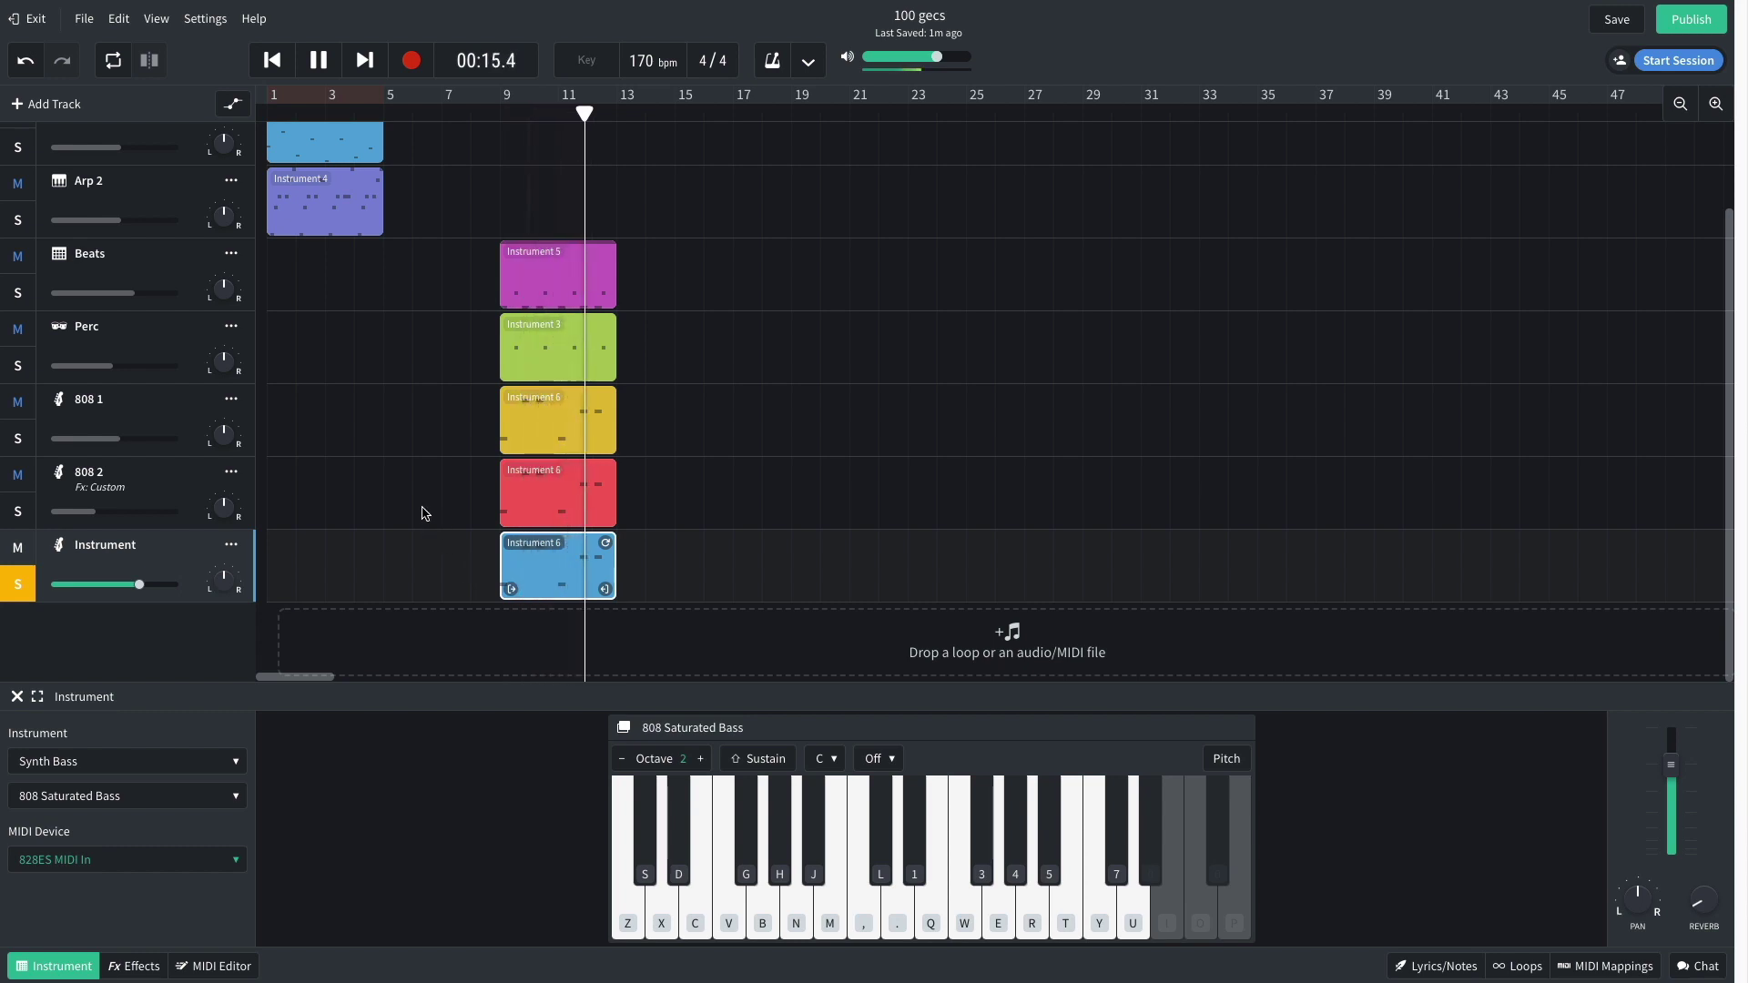
{"action": "key", "text": "space"}
{"action": "left_click", "coordinate": [24, 509]}
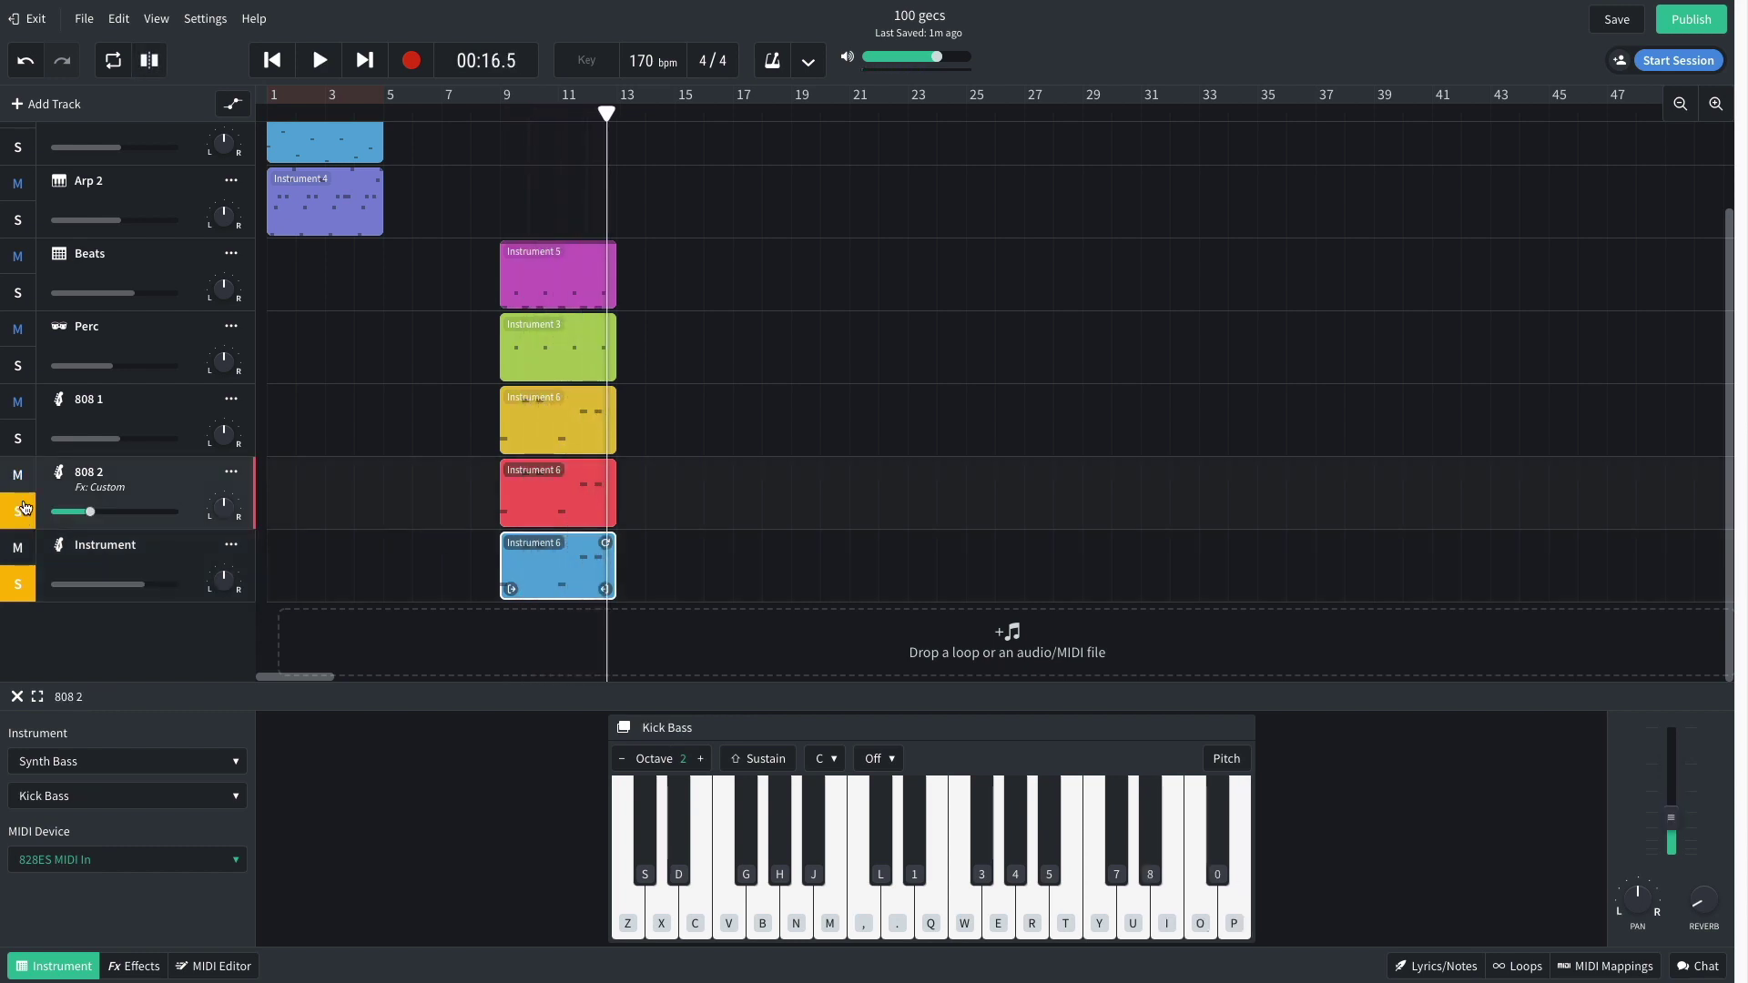
{"action": "left_click", "coordinate": [23, 439]}
{"action": "left_click", "coordinate": [500, 113]}
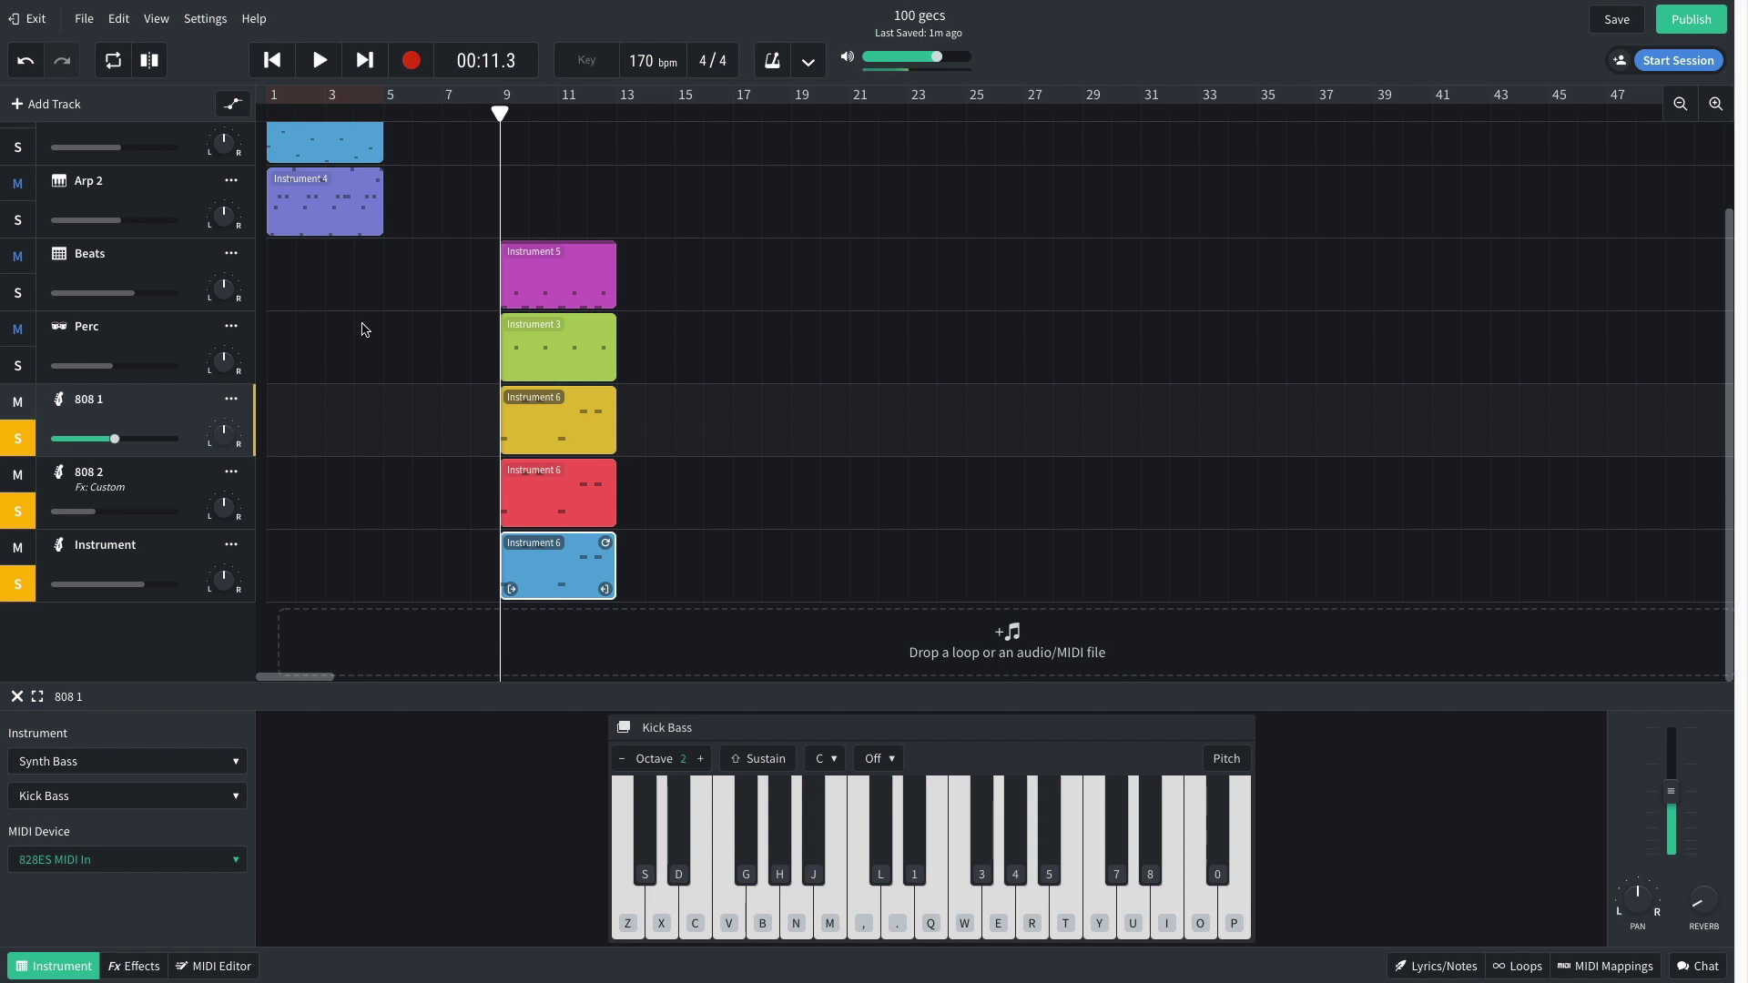
{"action": "key", "text": "space"}
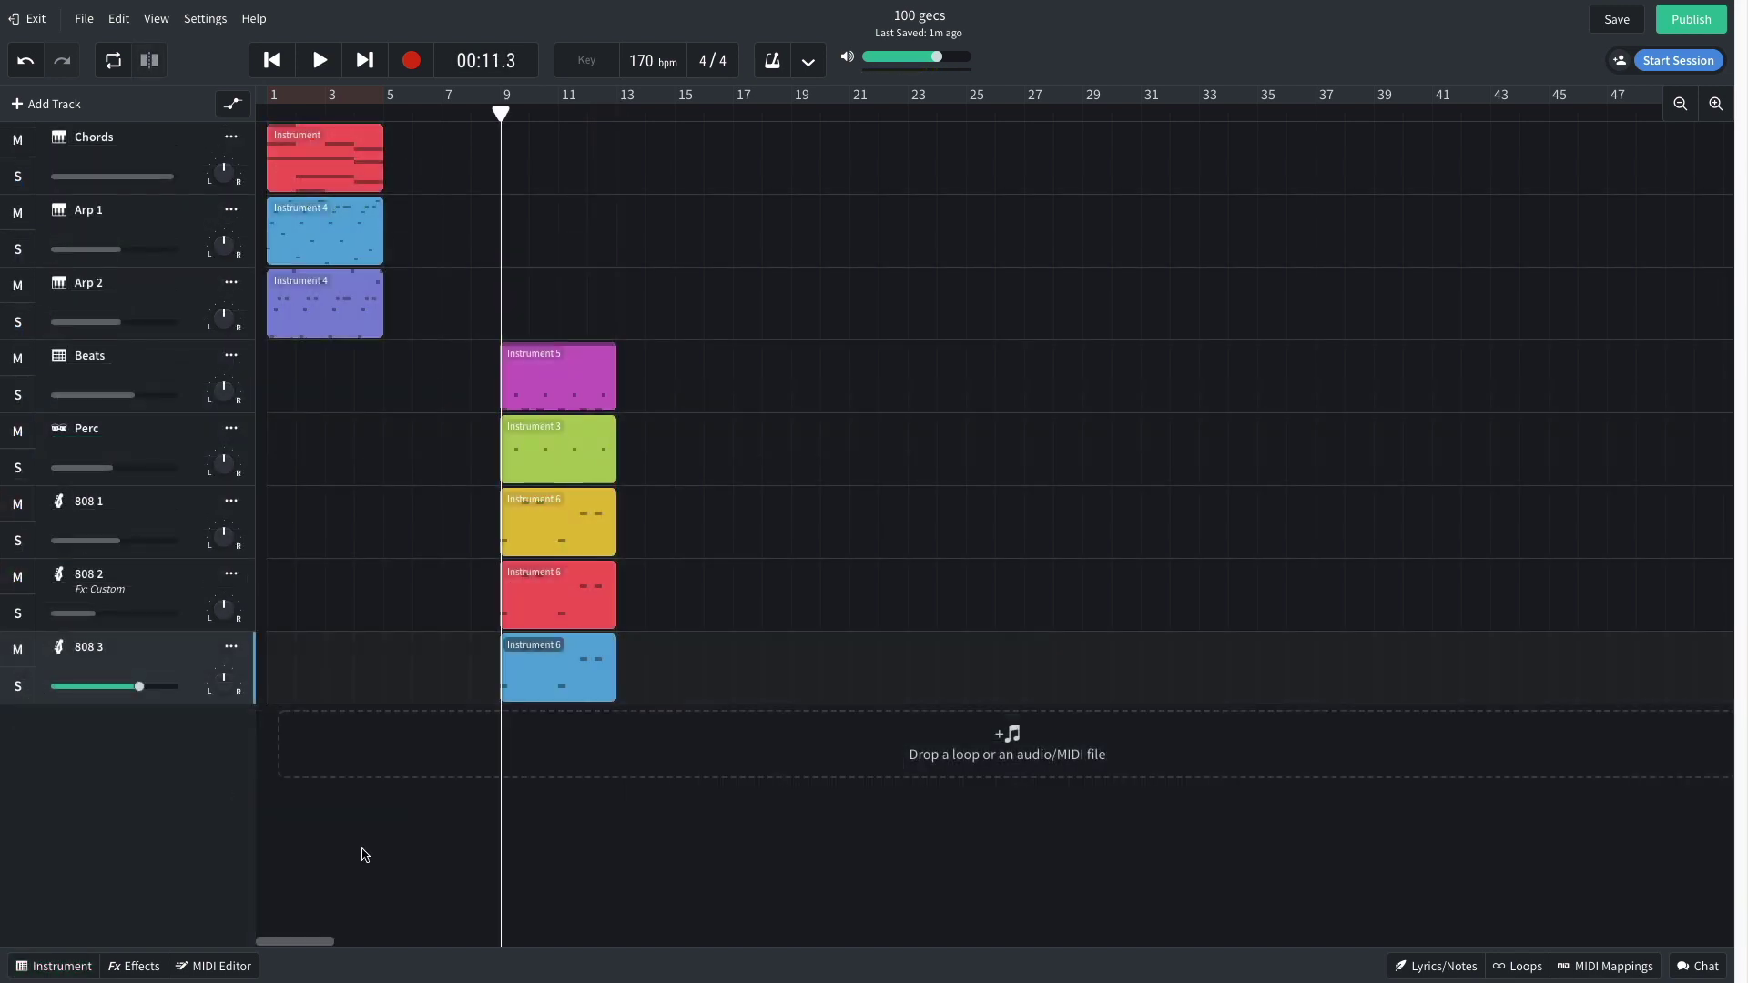
Step: Add an instrument track using Hyper Pop Synth from the Synth Leads category
{"action": "left_click", "coordinate": [73, 114]}
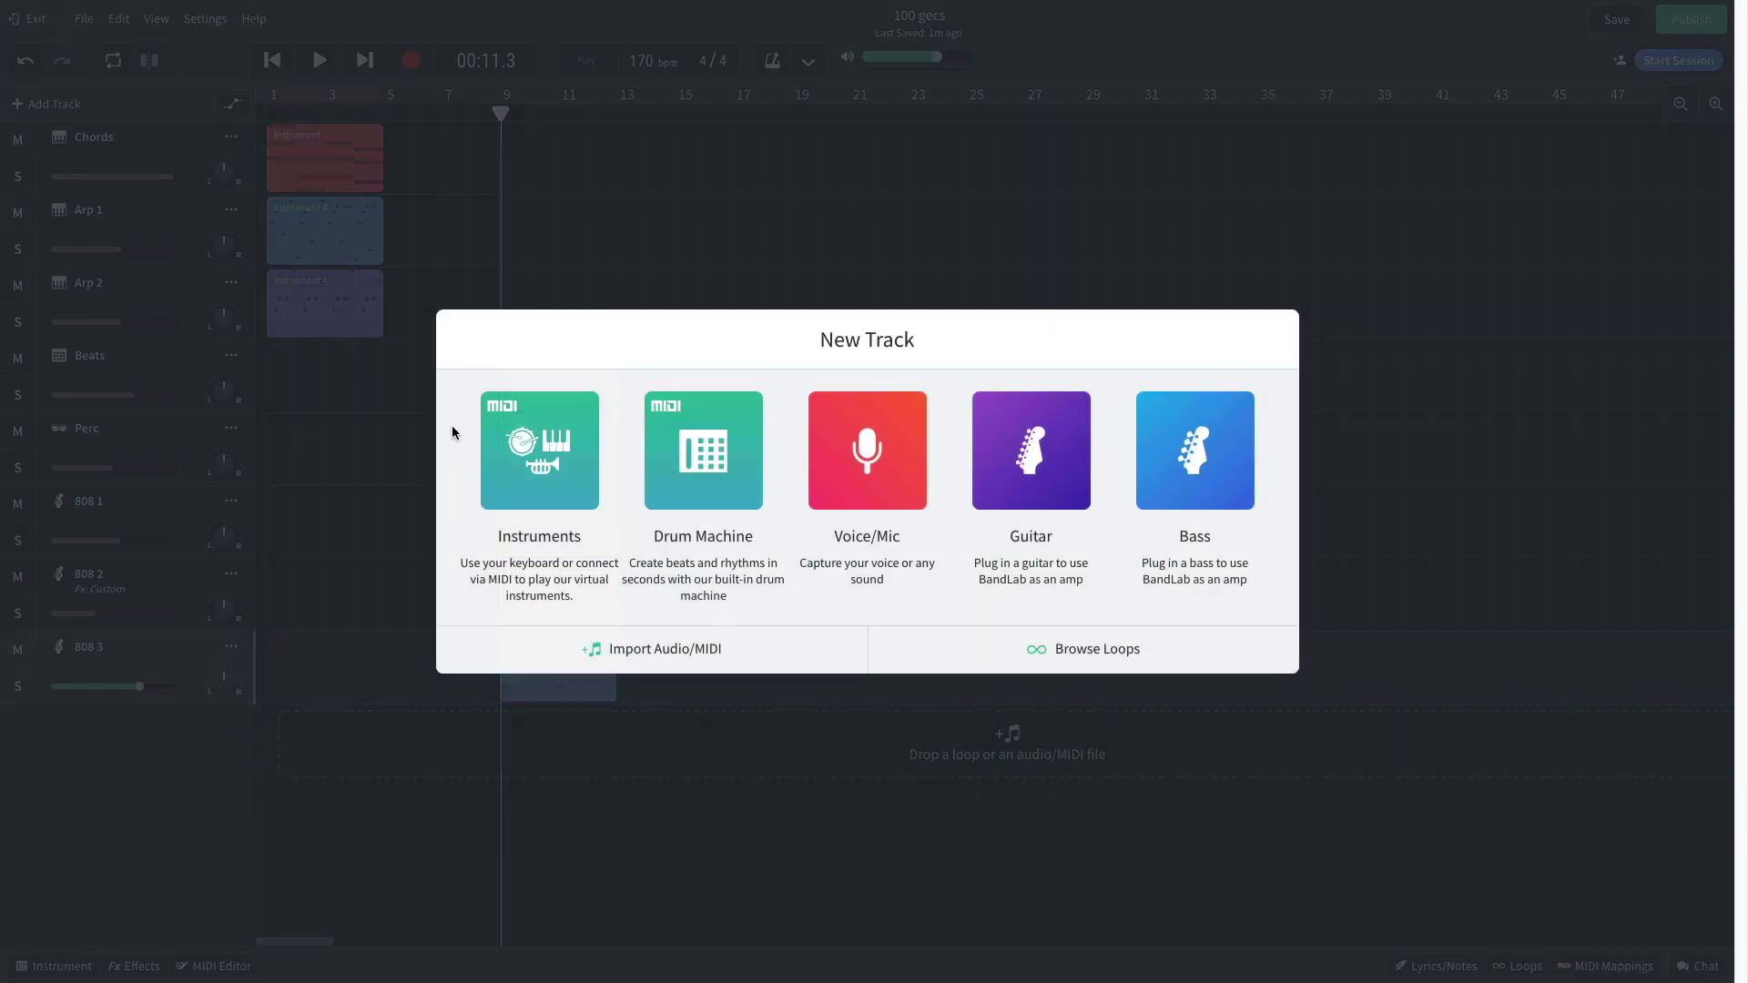
{"action": "left_click", "coordinate": [542, 442]}
{"action": "left_click", "coordinate": [66, 969]}
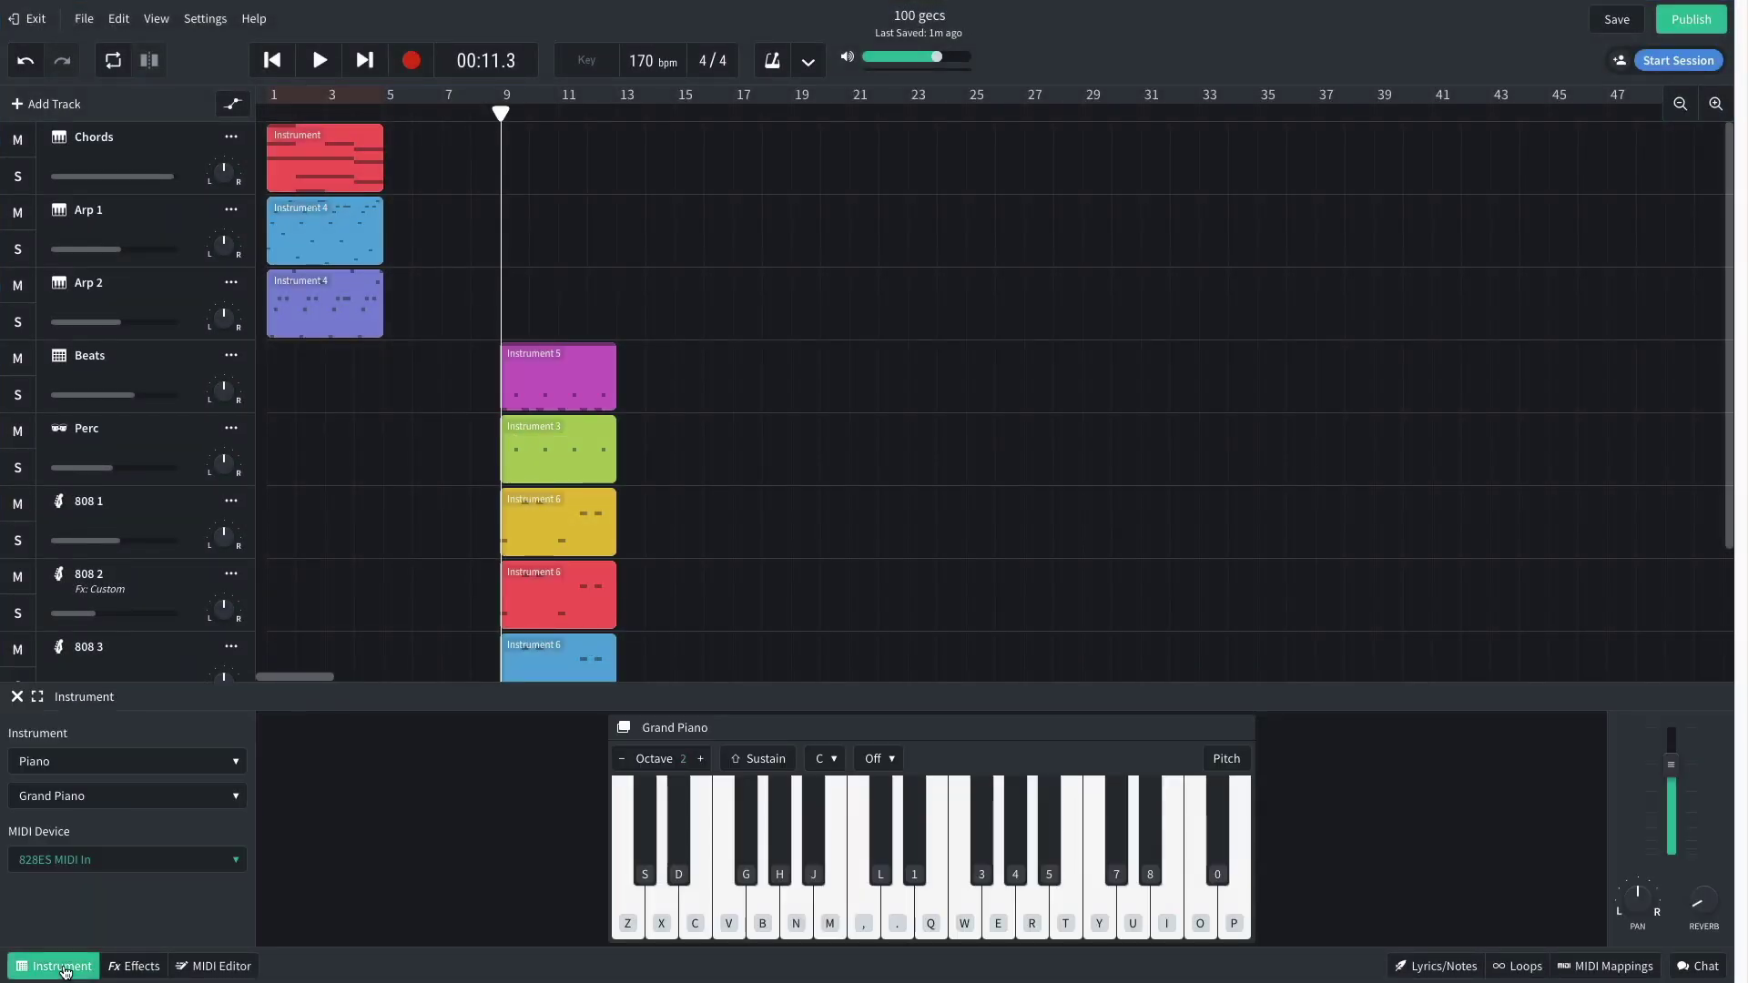
{"action": "left_click", "coordinate": [102, 769]}
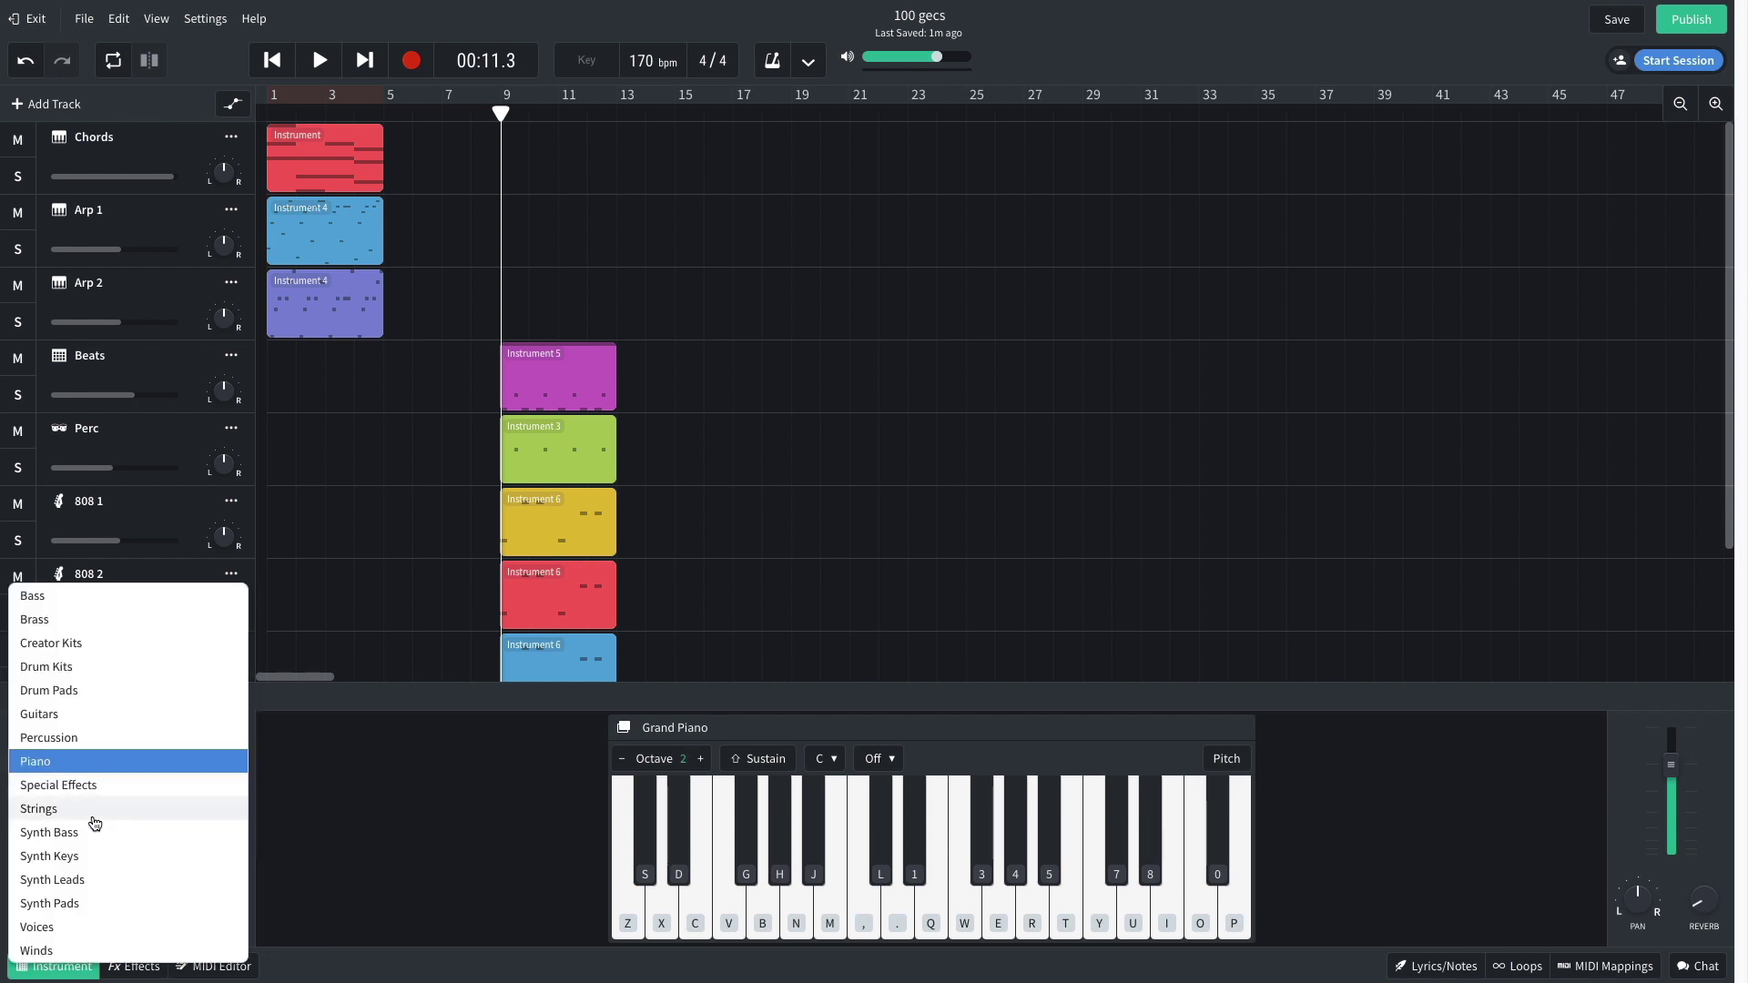
{"action": "left_click", "coordinate": [88, 880]}
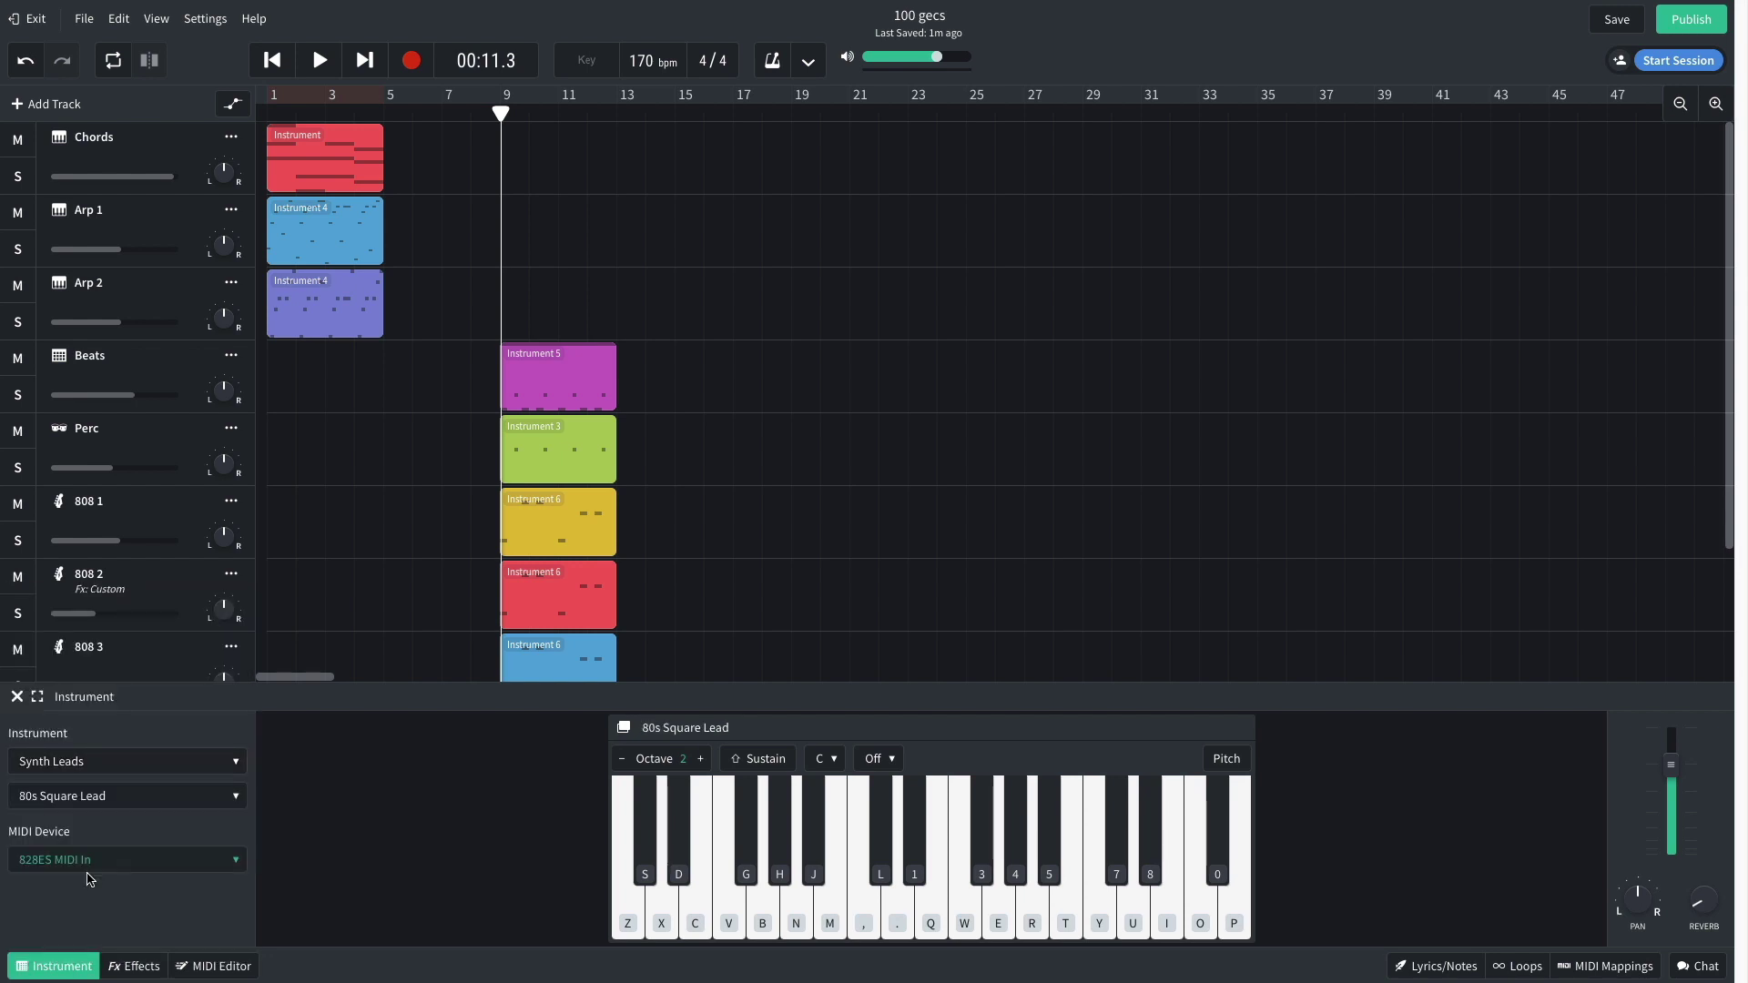
{"action": "left_click", "coordinate": [110, 800]}
{"action": "left_click", "coordinate": [136, 805]}
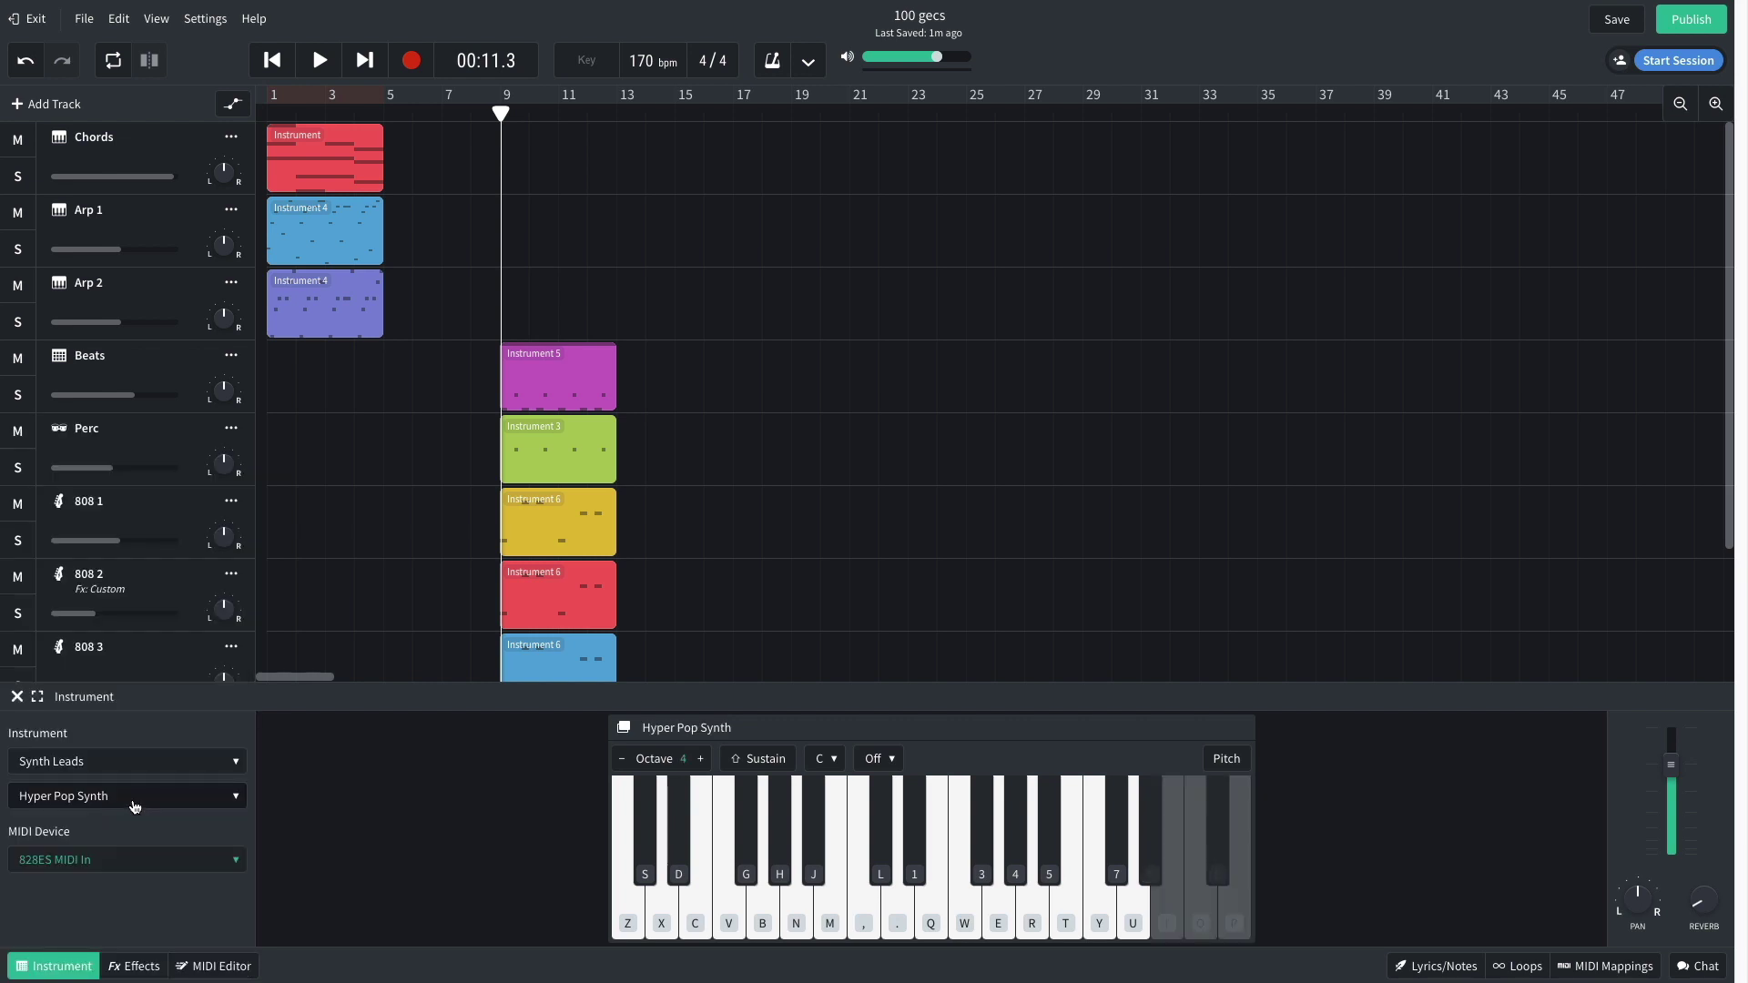
Step: Copy the 808 3 clip to bar 13 on the Hyper Pop Synth track and transpose its notes up three octaves
{"action": "scroll", "coordinate": [636, 545], "scroll_direction": "down", "scroll_amount": 3}
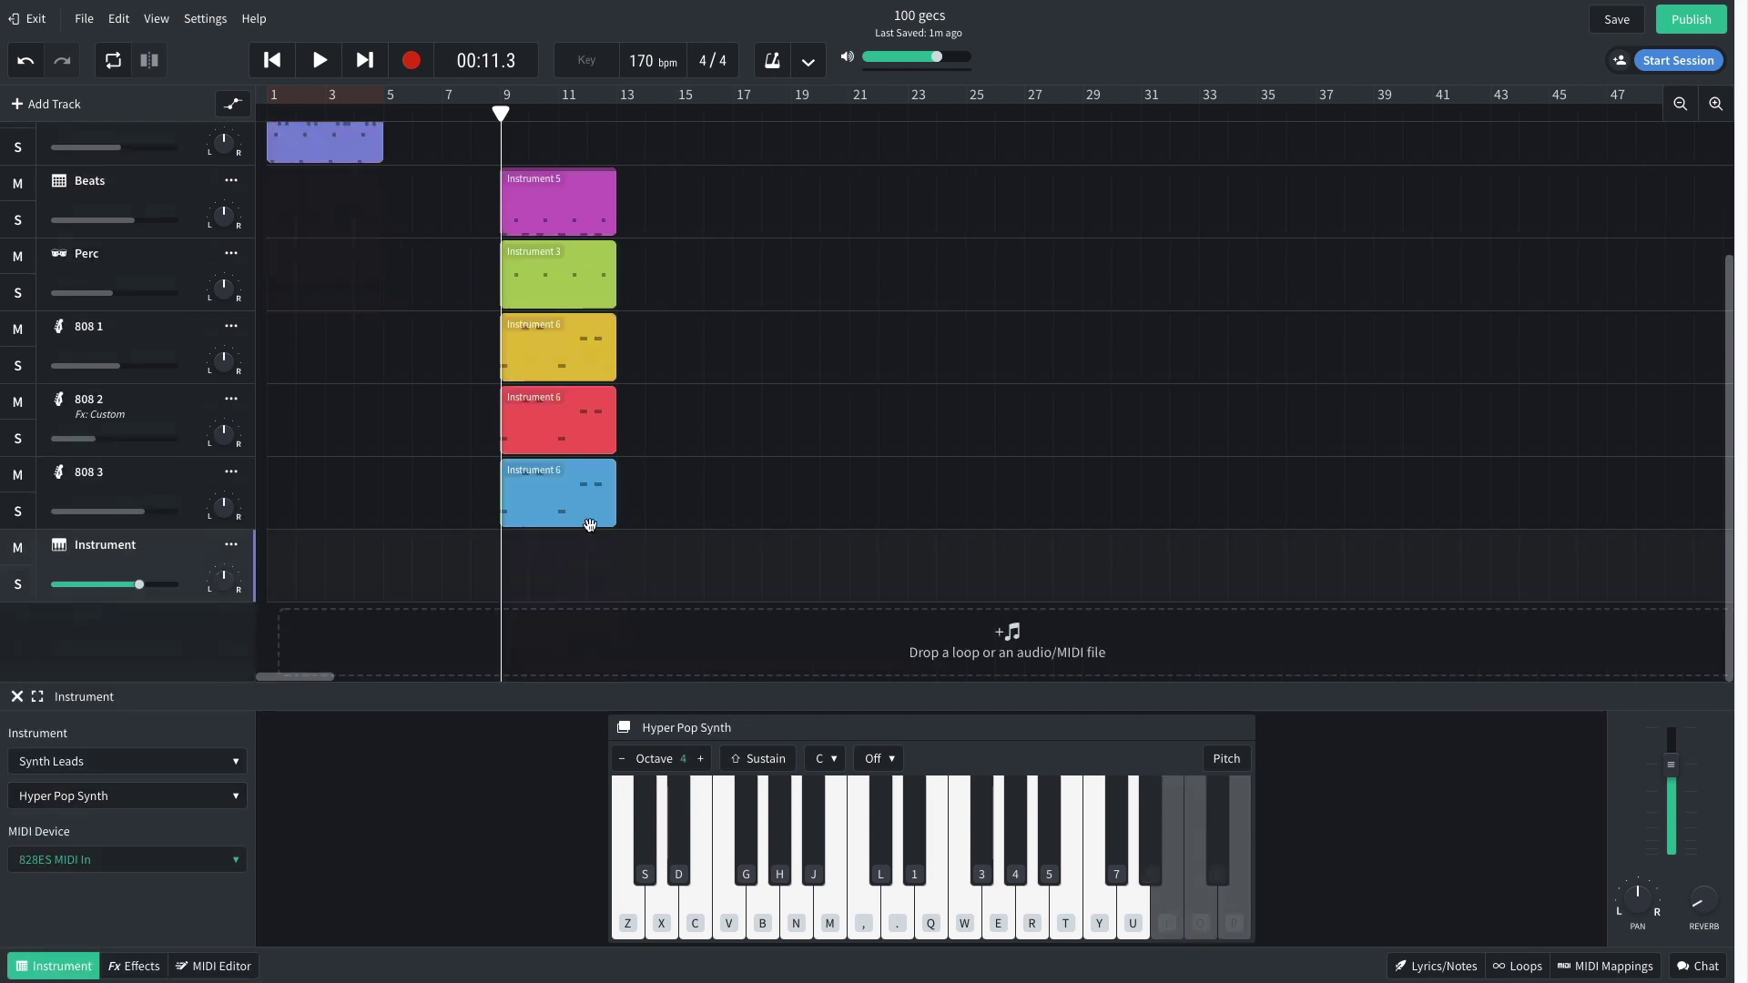
{"action": "left_click_drag", "start_coordinate": [557, 505], "coordinate": [672, 562]}
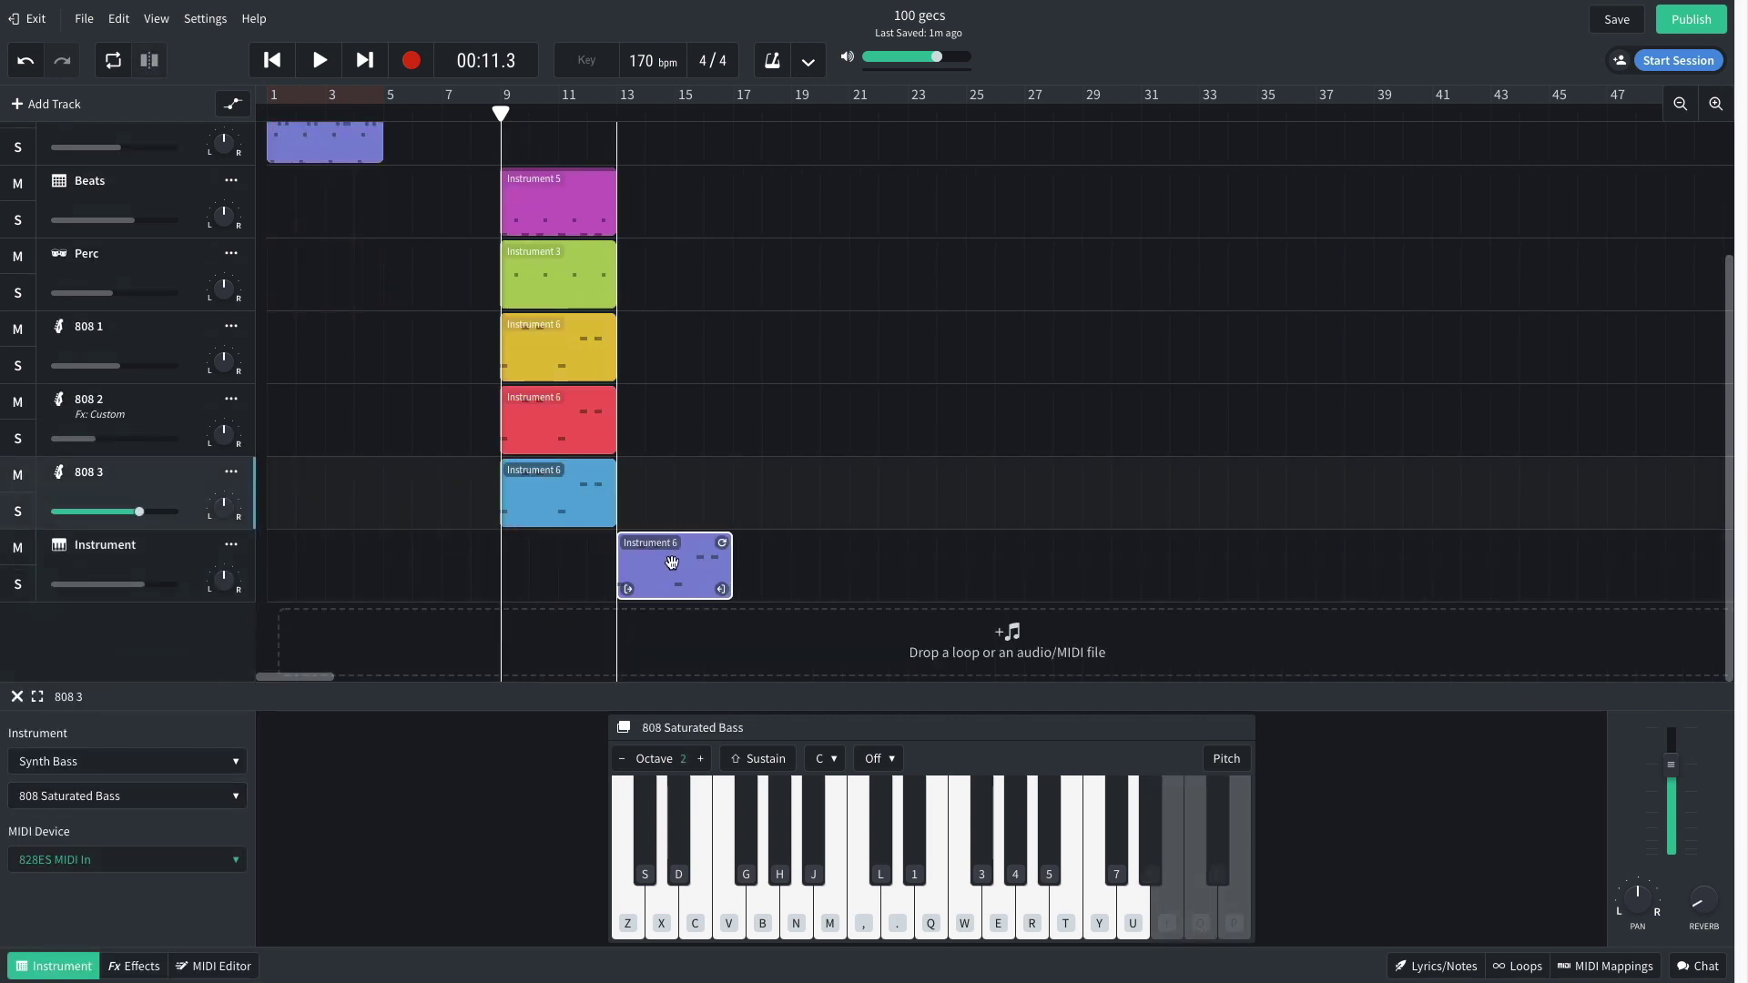
{"action": "double_click", "coordinate": [674, 563]}
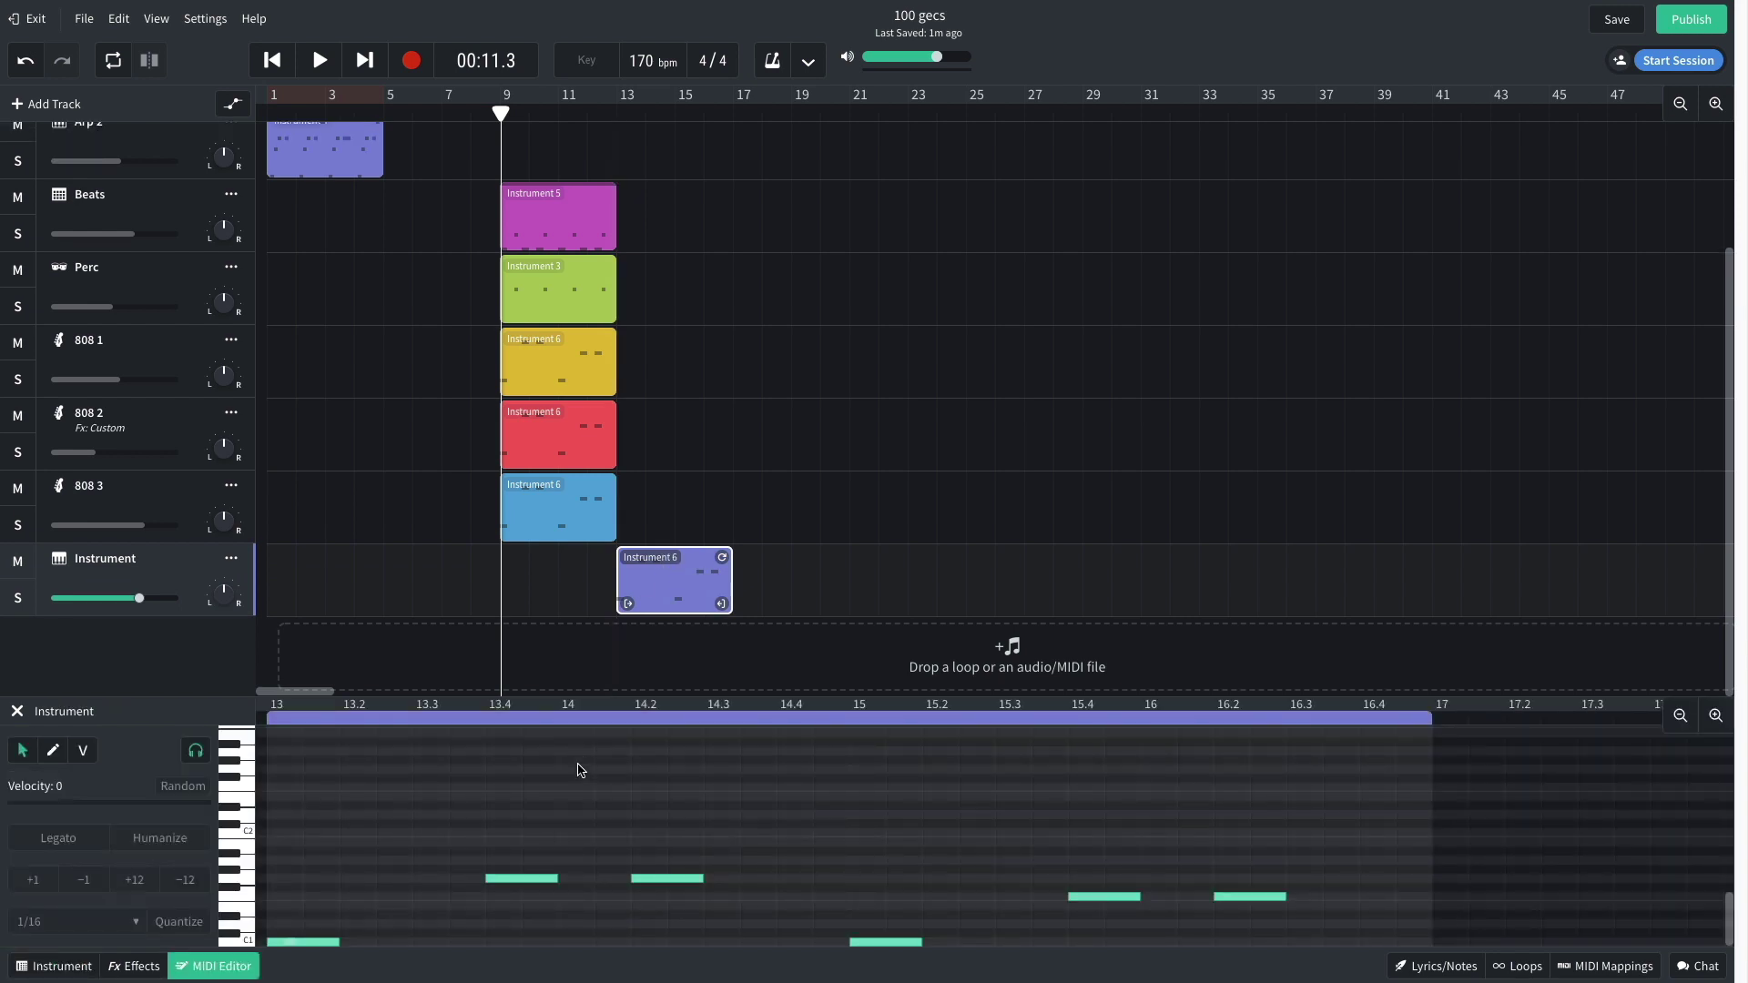
{"action": "left_click_drag", "start_coordinate": [584, 696], "coordinate": [580, 394]}
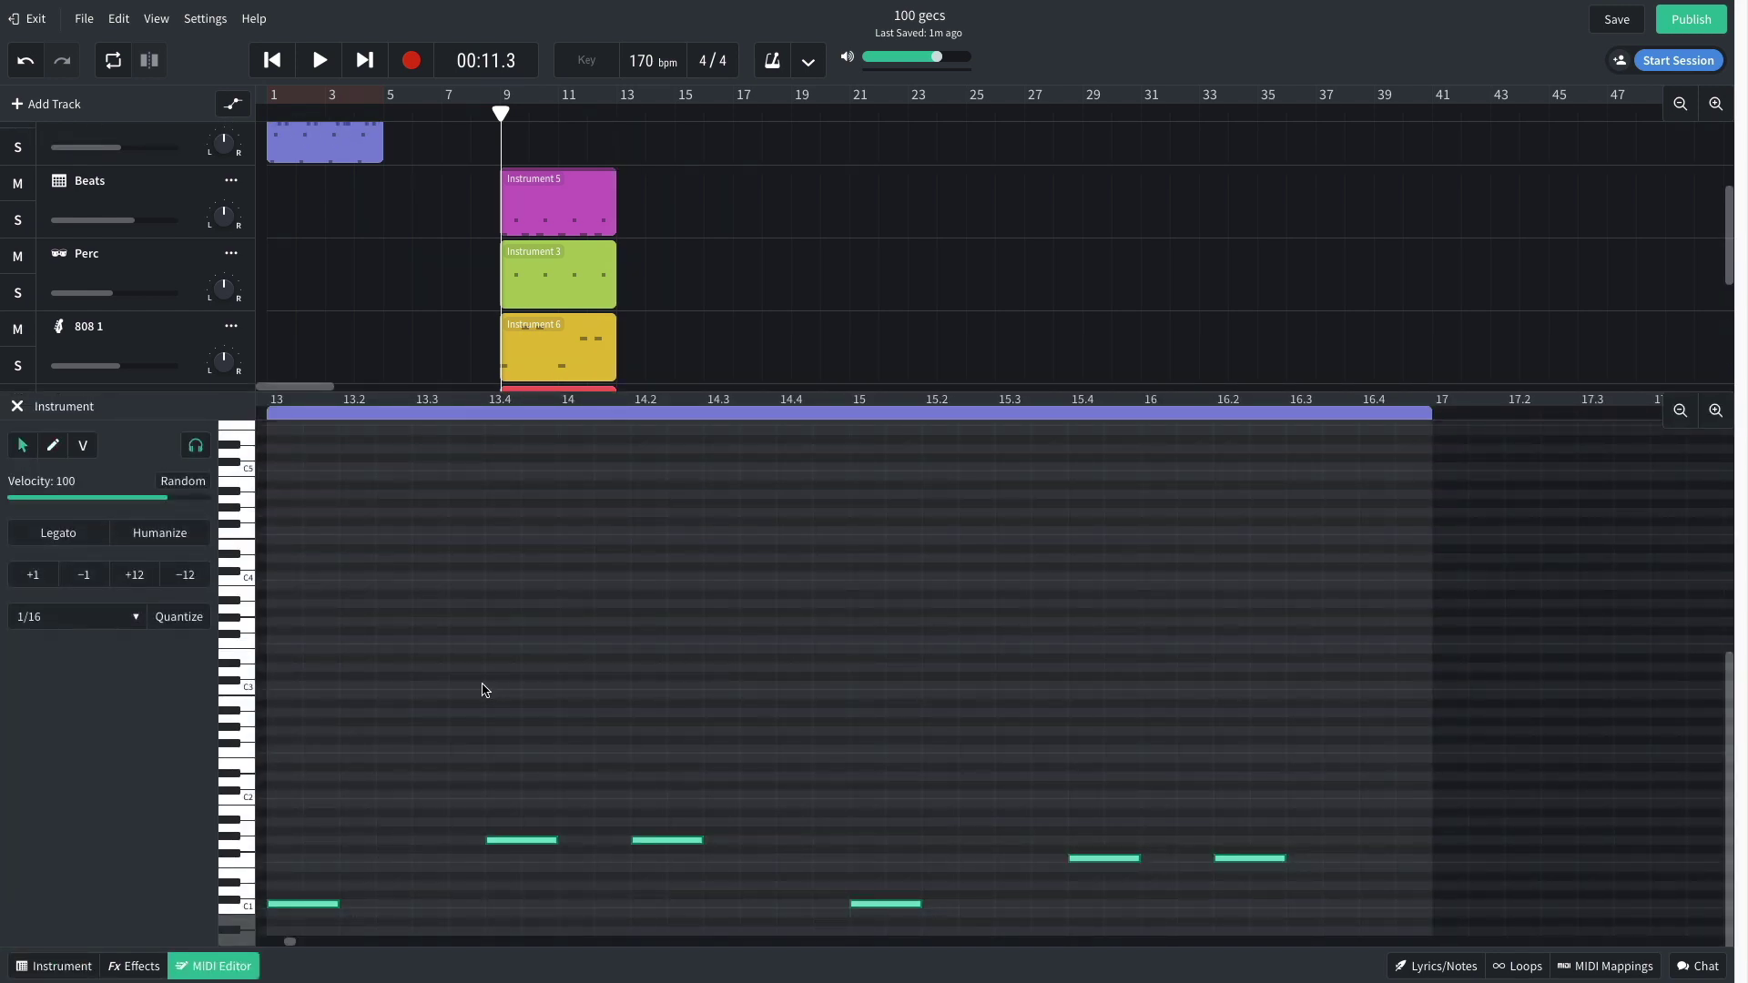
{"action": "left_click", "coordinate": [142, 578]}
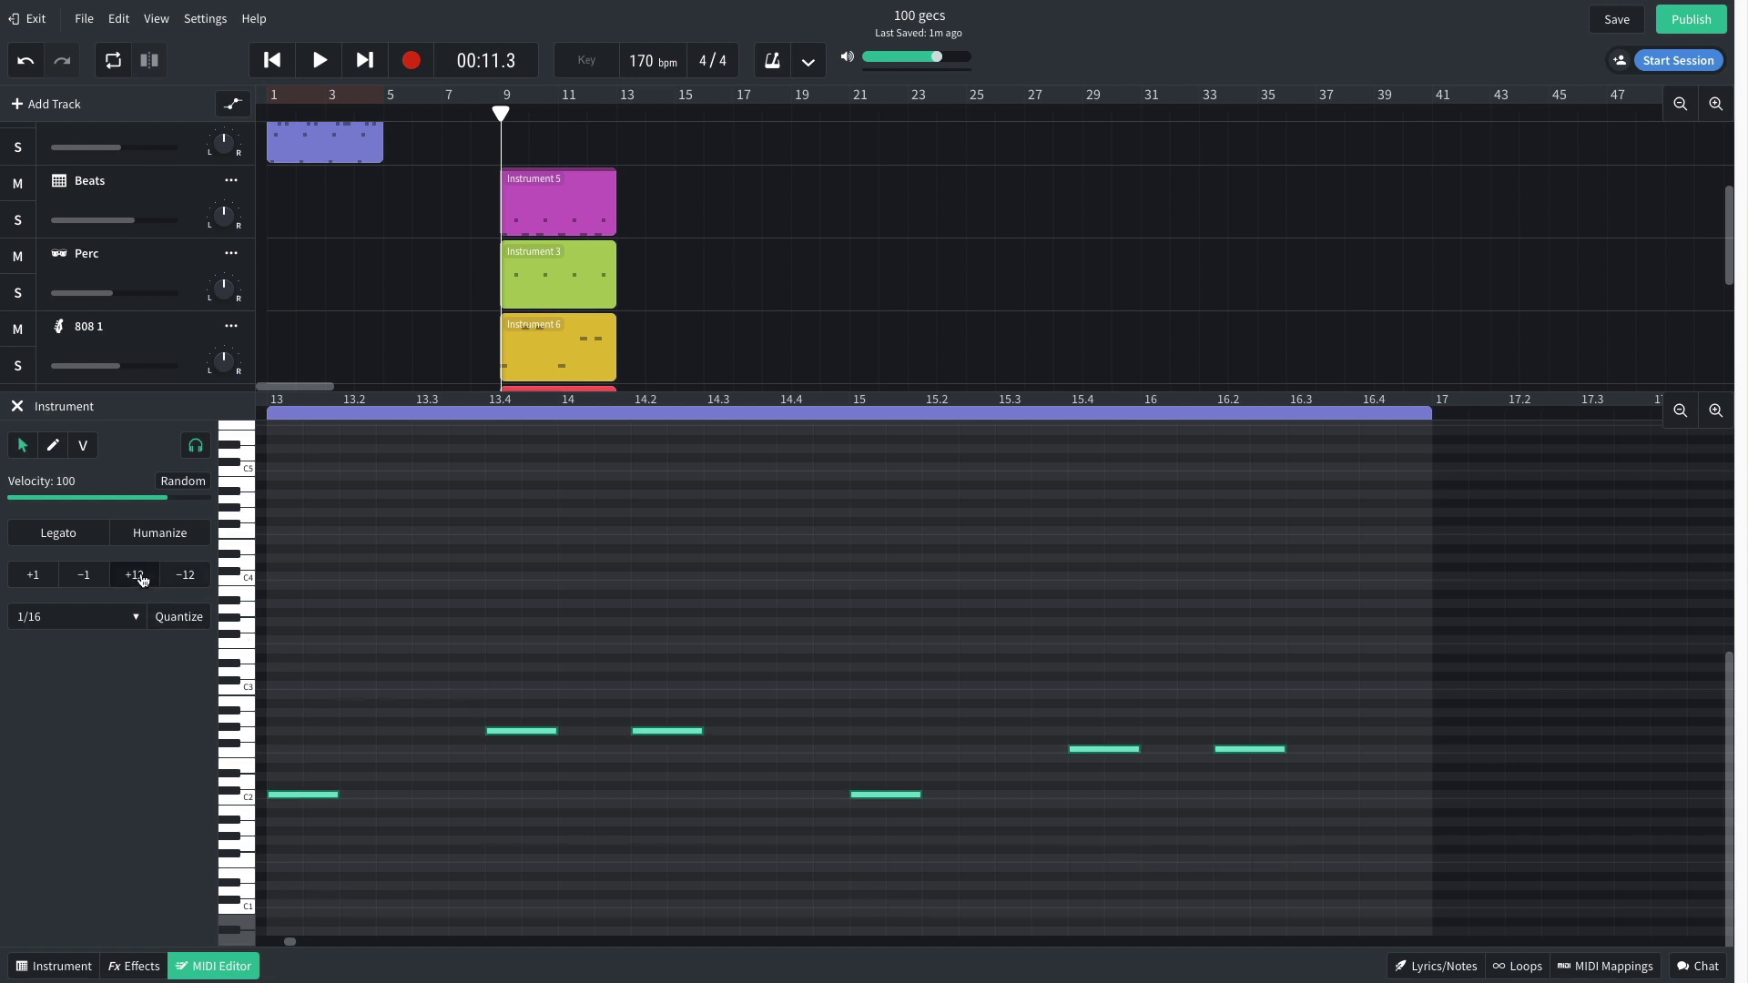
{"action": "left_click", "coordinate": [142, 578]}
{"action": "left_click", "coordinate": [142, 577]}
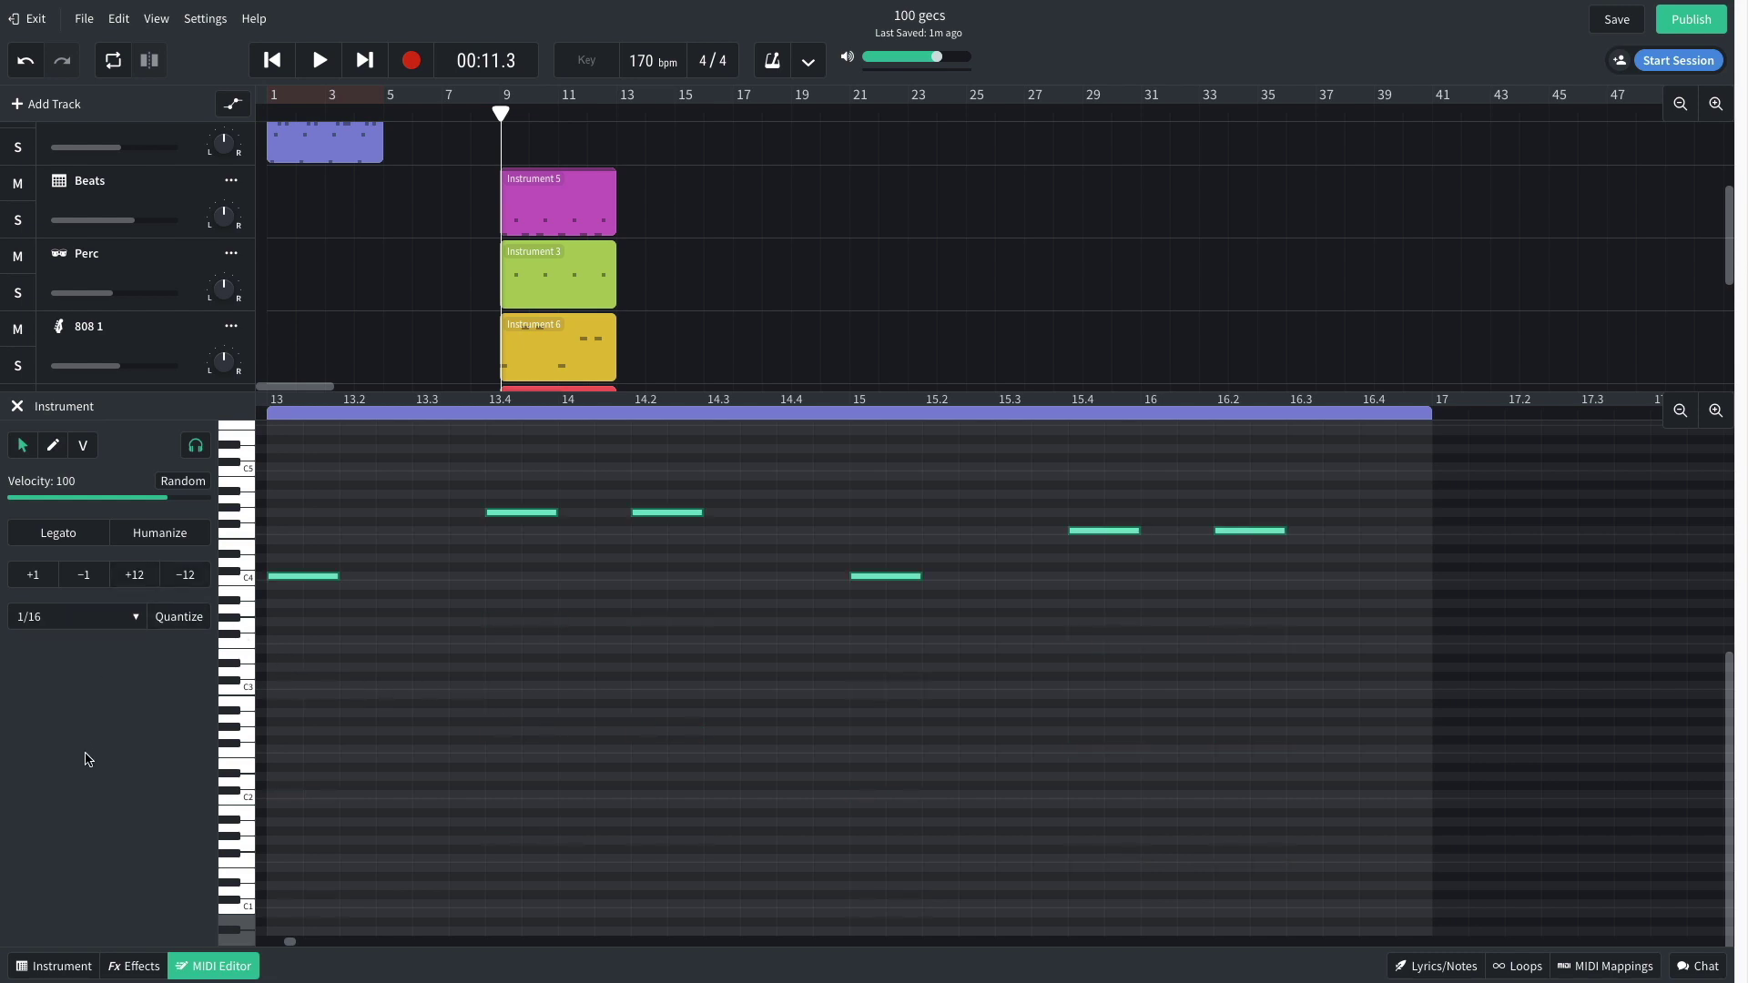
Step: Play back the lead clip from bar 13 and apply the Synth Octaver effect preset to the Lead track
{"action": "left_click", "coordinate": [615, 116]}
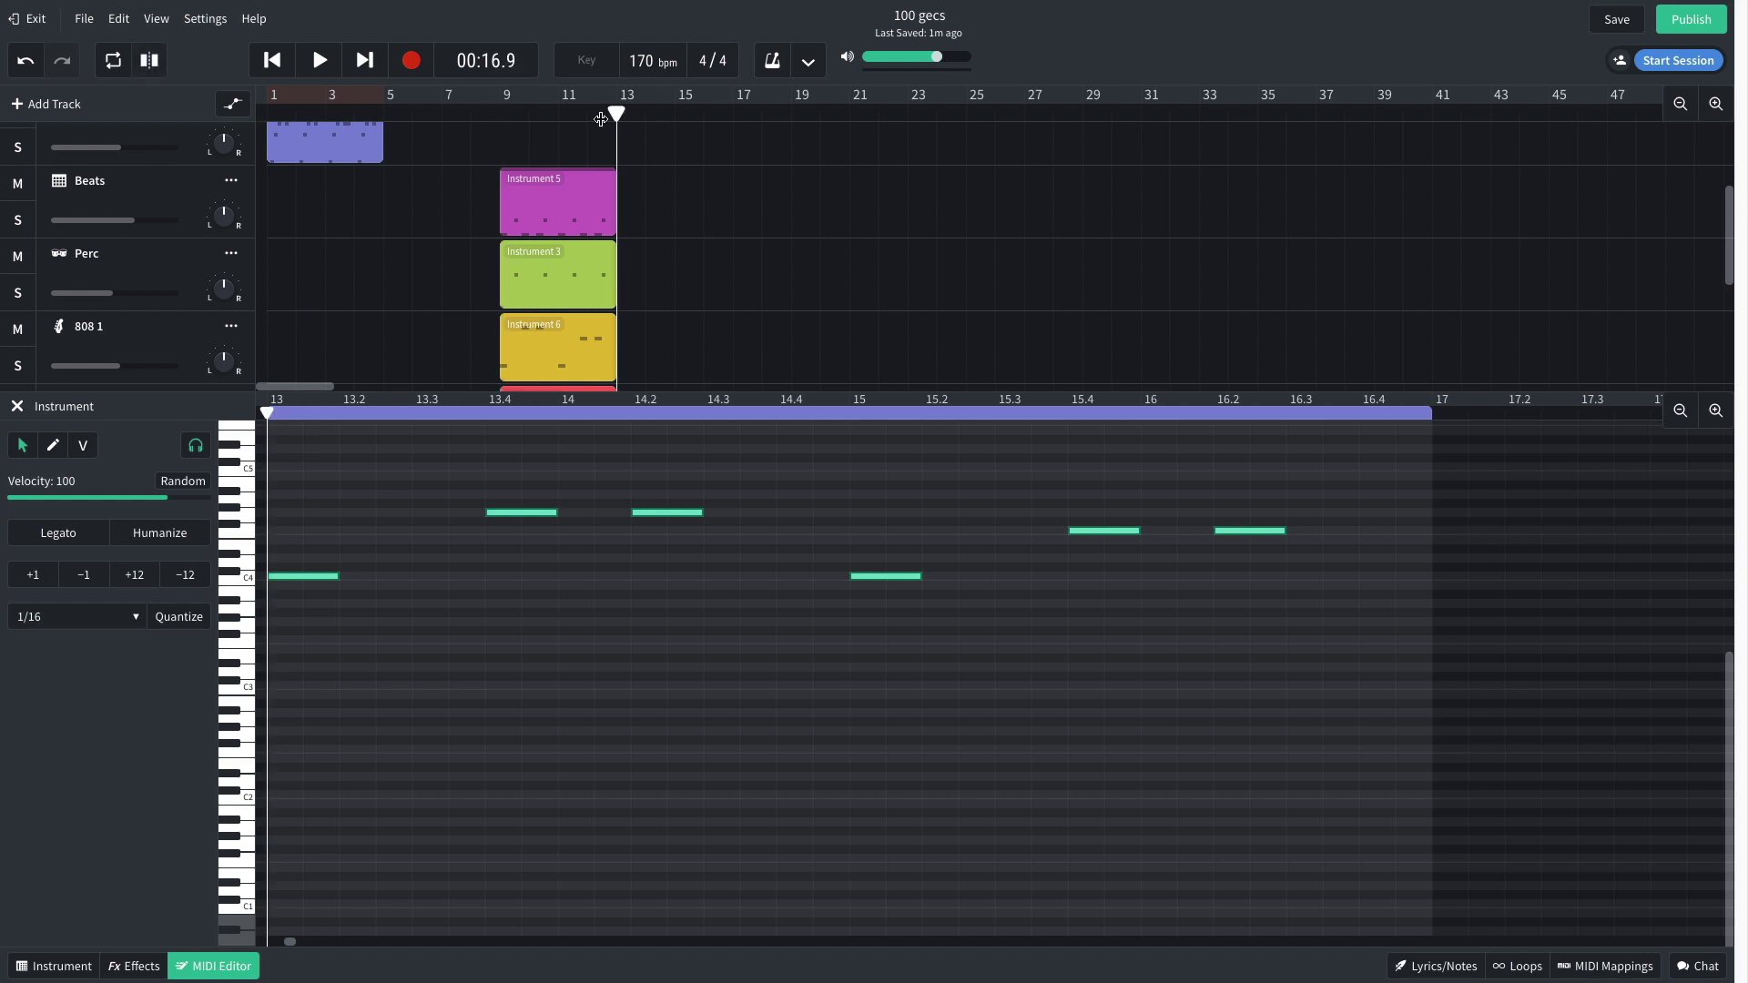
{"action": "key", "text": "space"}
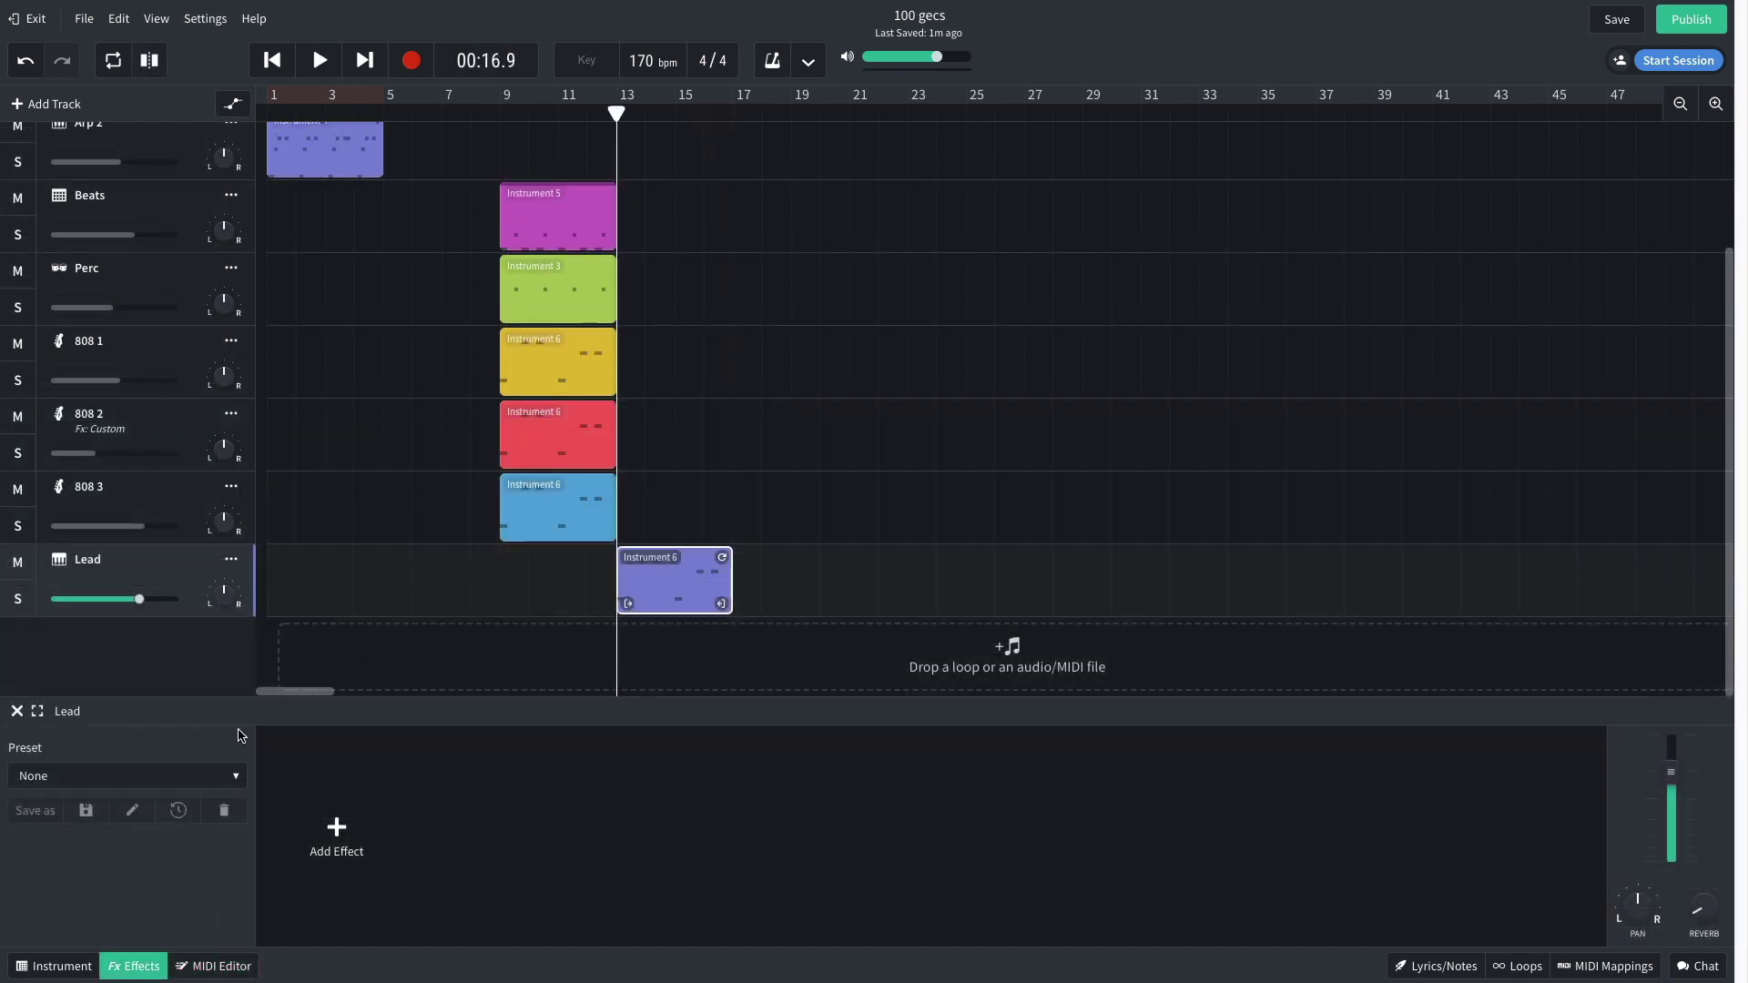
{"action": "left_click", "coordinate": [196, 778]}
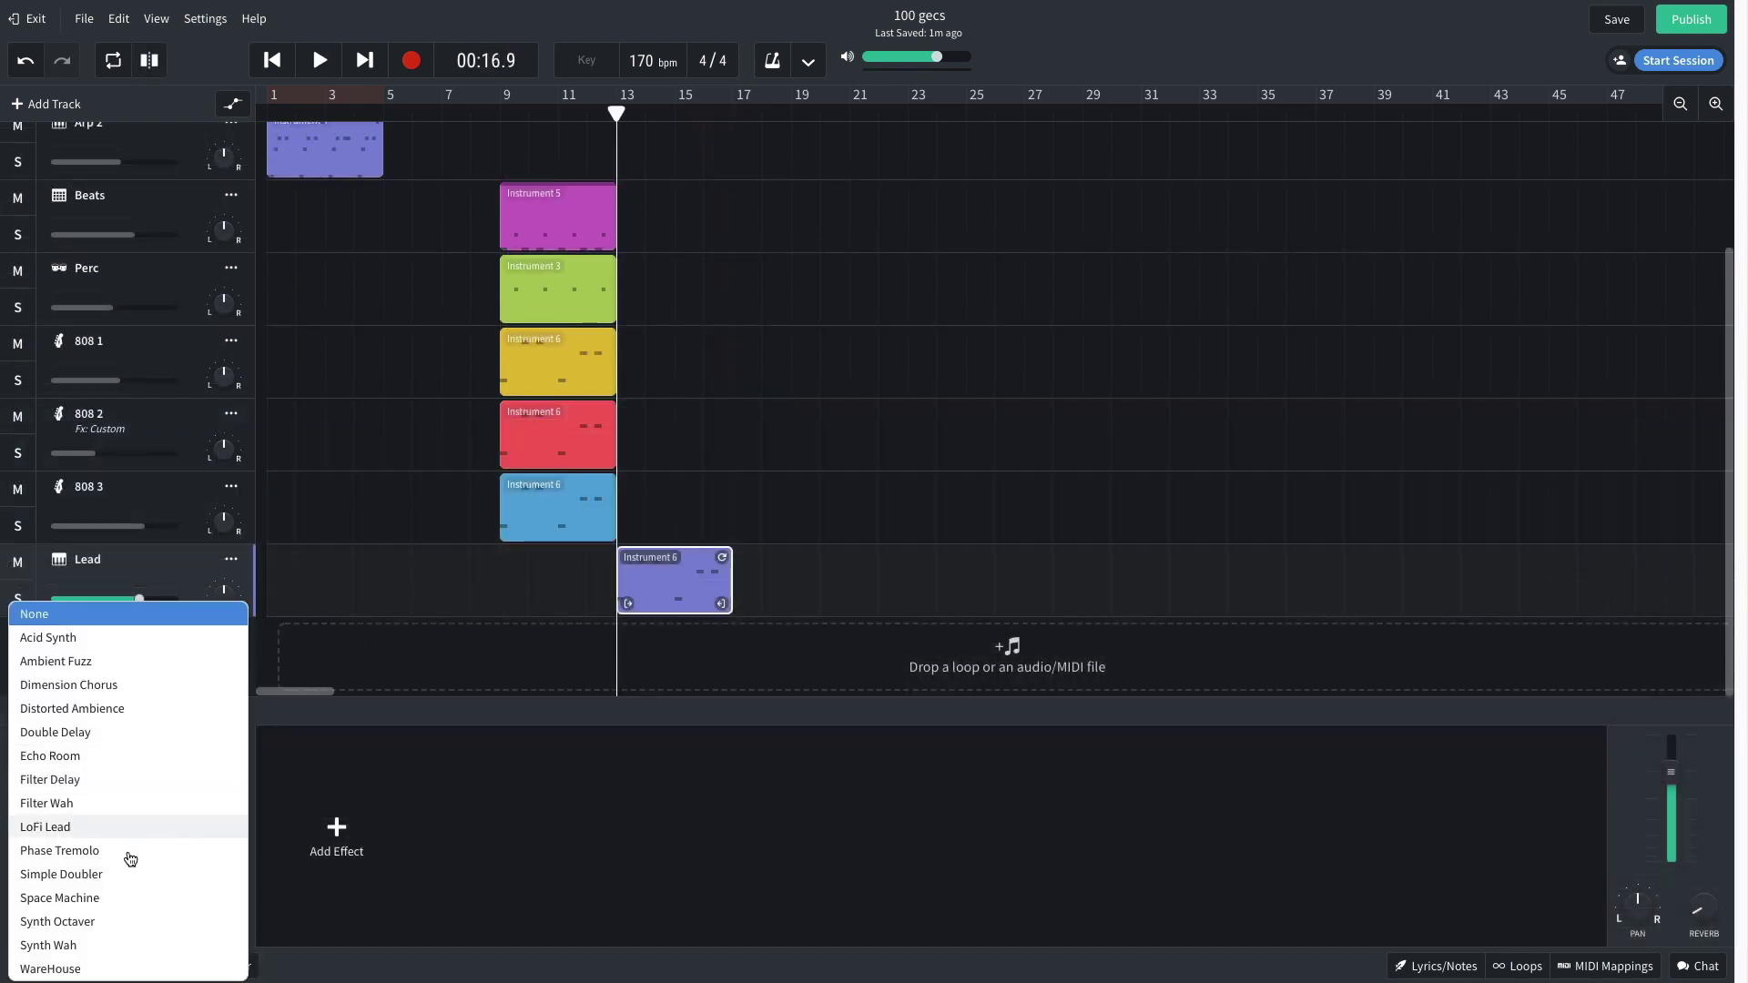
{"action": "left_click", "coordinate": [109, 922]}
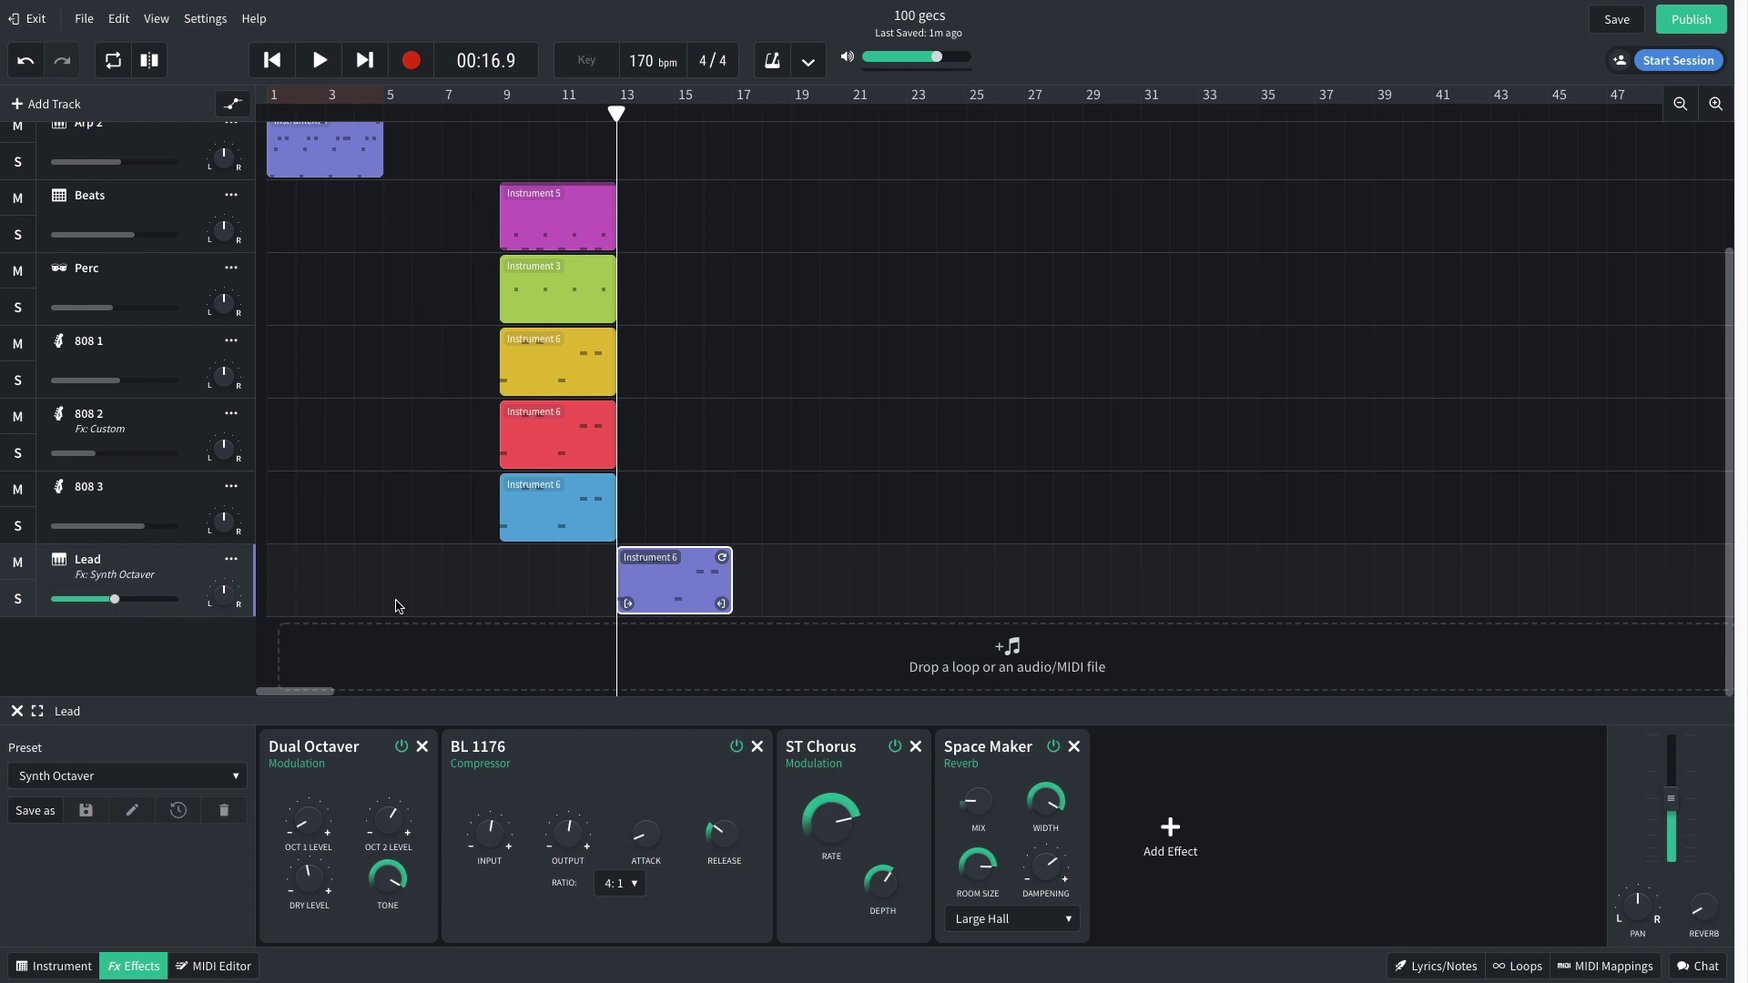
Step: Play back the Lead clip from bar 13, and play the arrangement from bar 25
{"action": "key", "text": "space"}
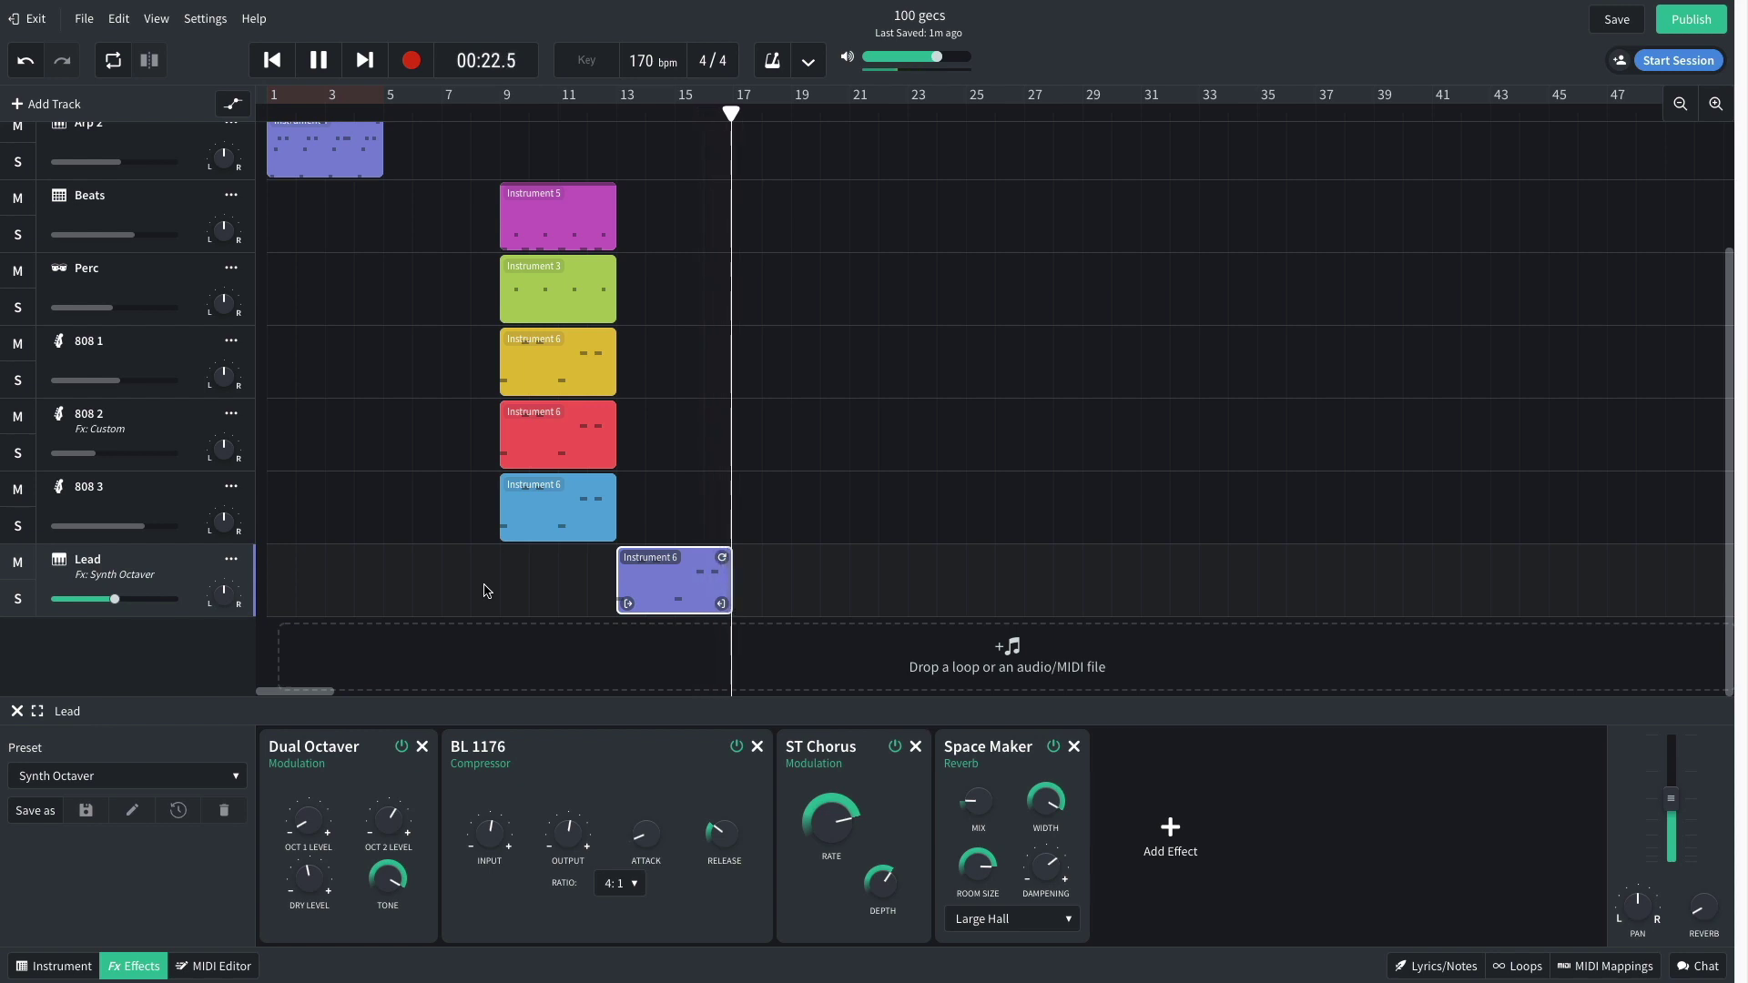
{"action": "key", "text": "space"}
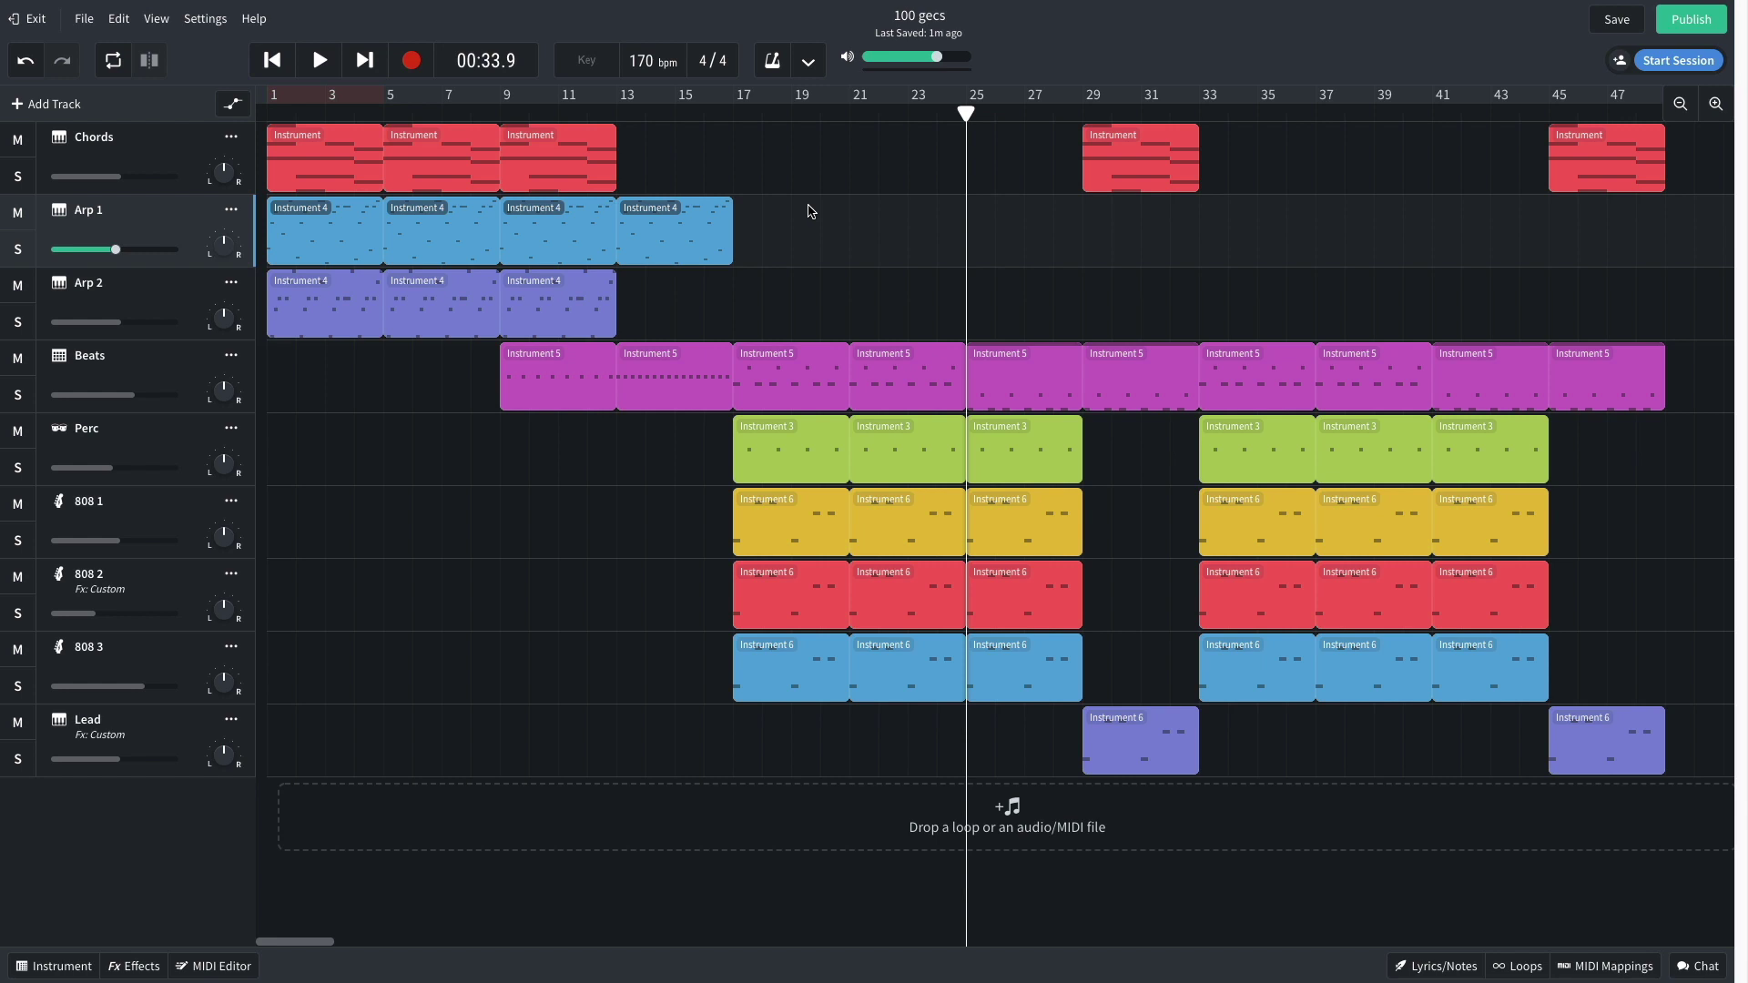
{"action": "key", "text": "space"}
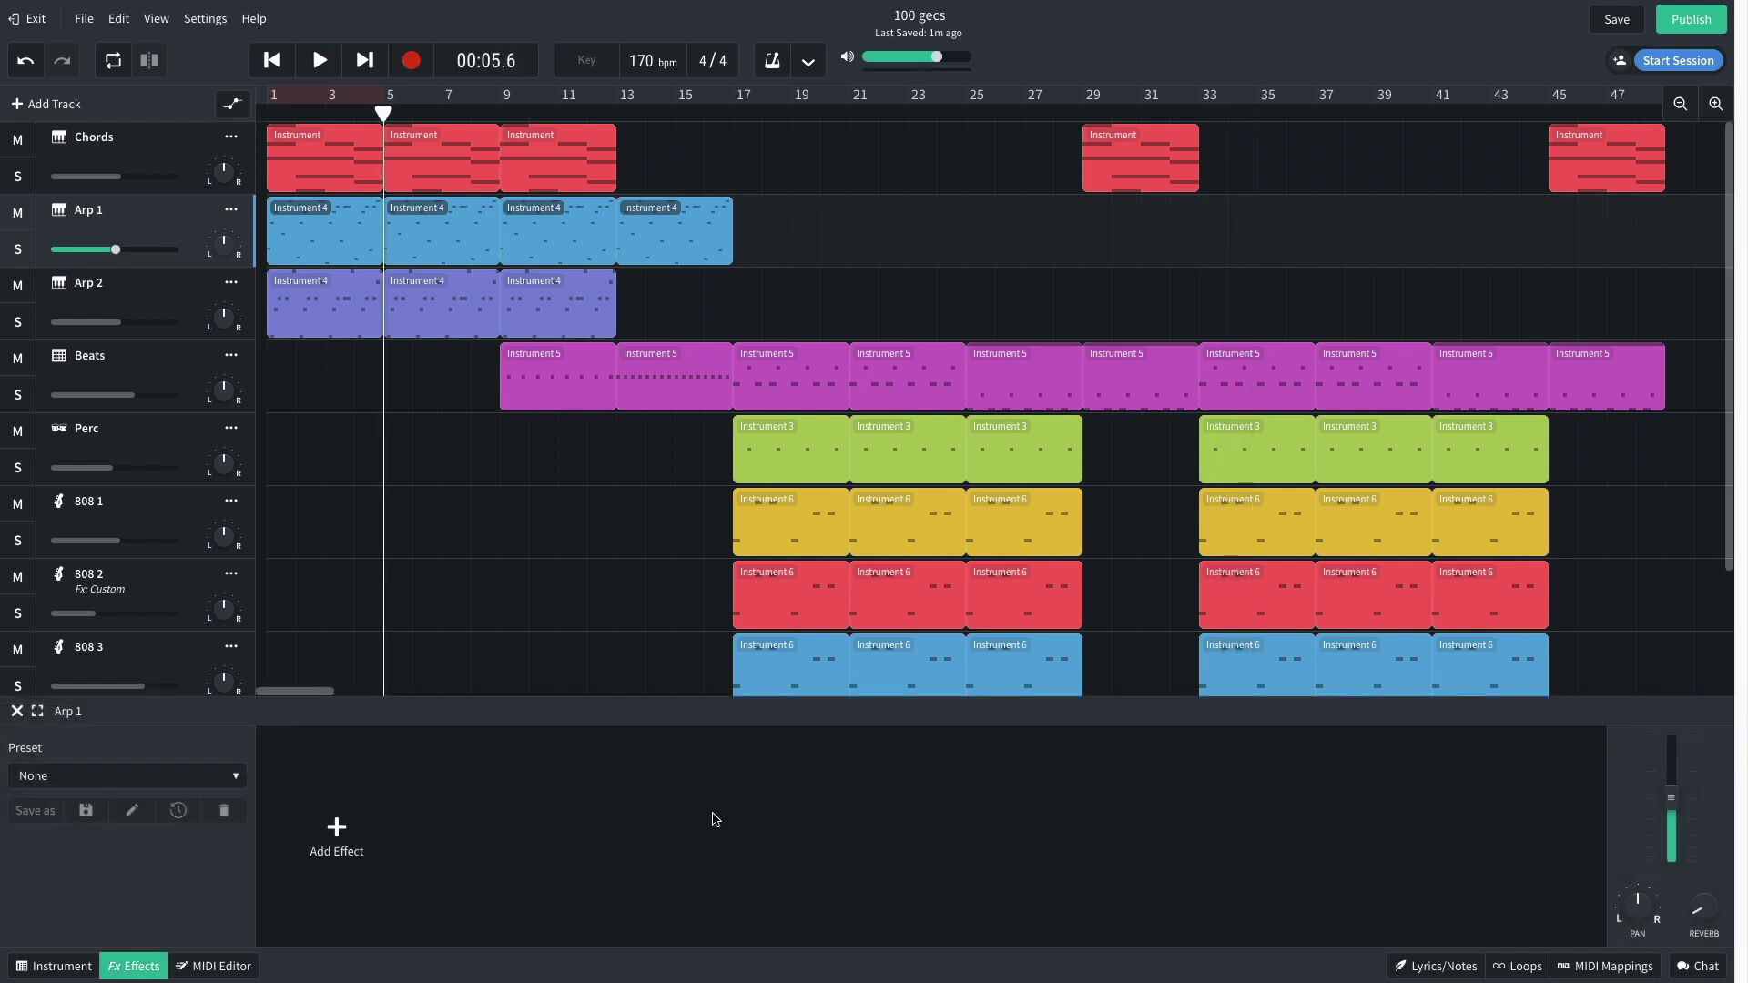
Step: Add a Multi Filter effect from the Tone category to the Arp 1 track
{"action": "left_click", "coordinate": [333, 836]}
{"action": "mouse_move", "coordinate": [332, 840]}
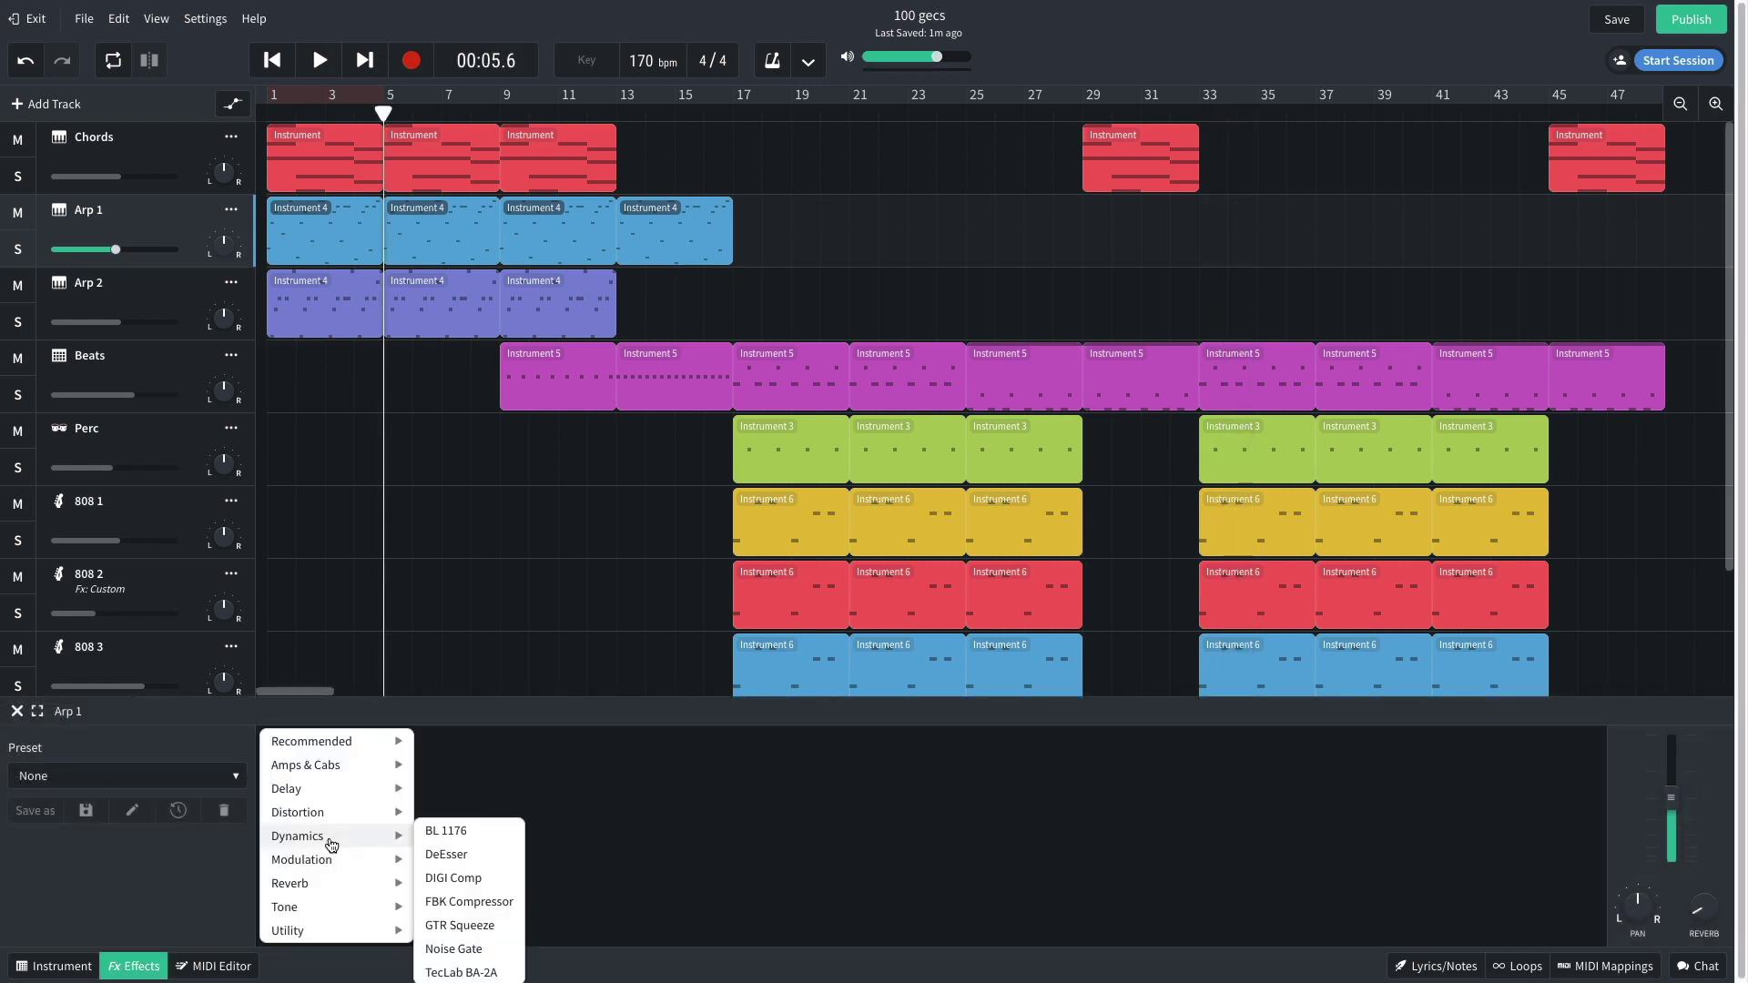
{"action": "mouse_move", "coordinate": [338, 911]}
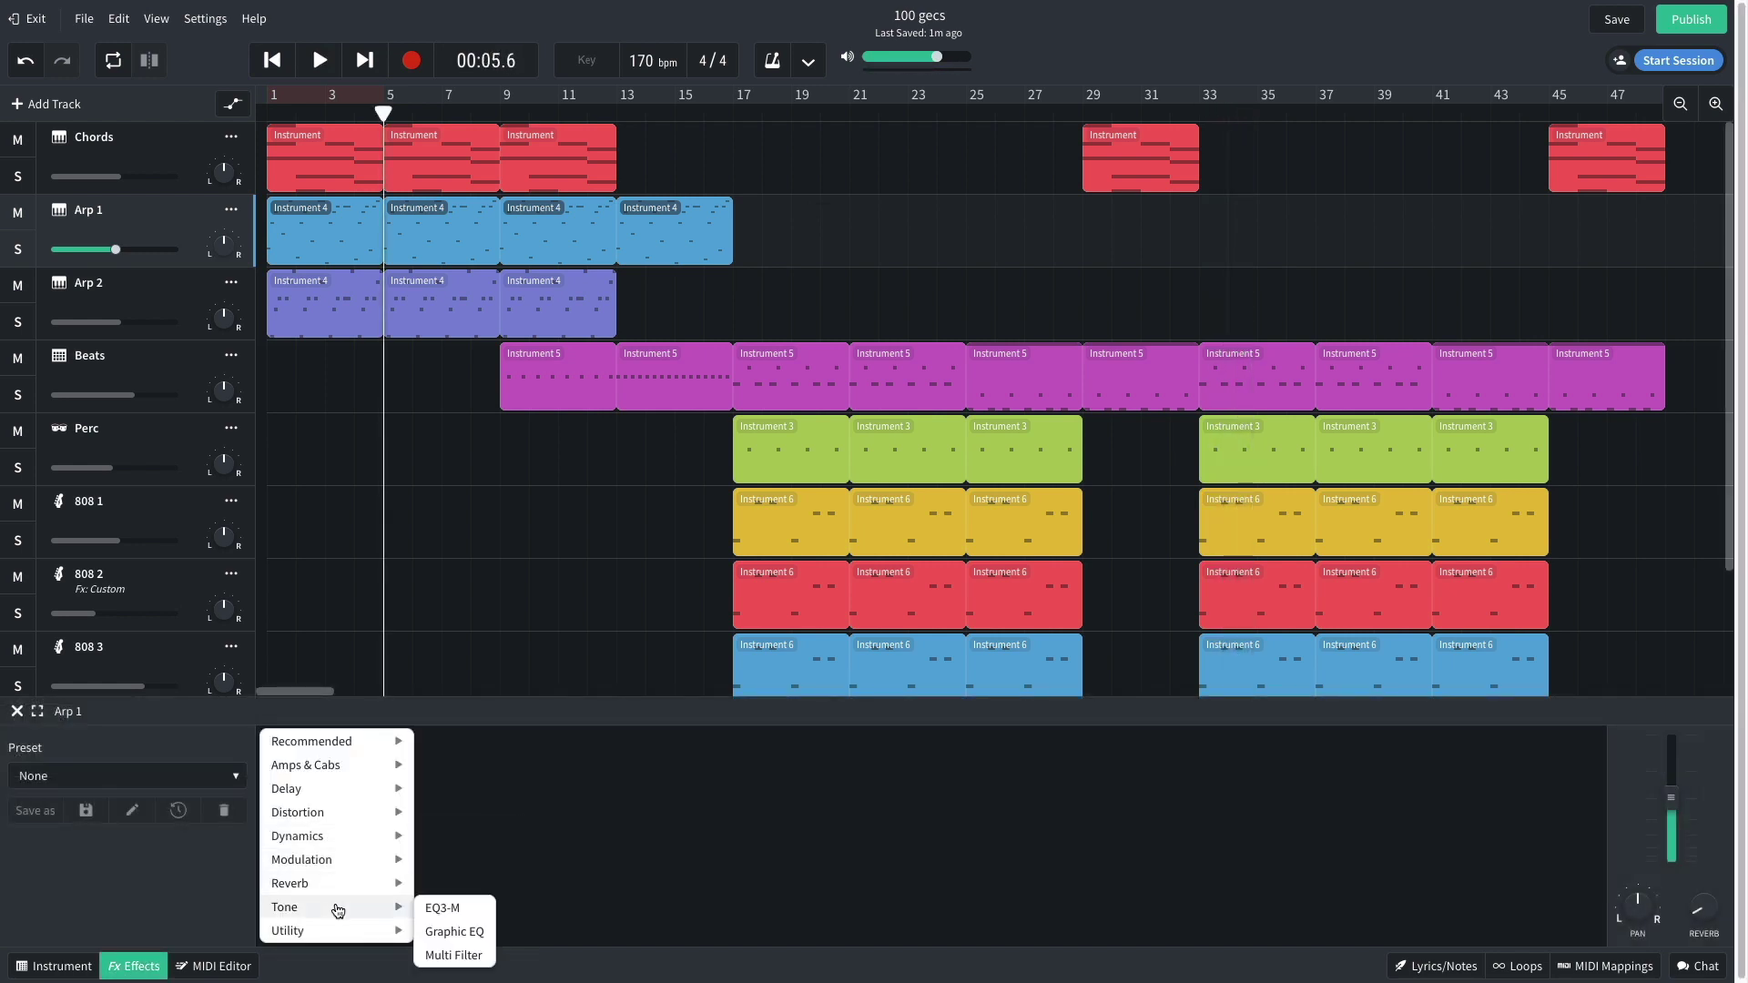
{"action": "left_click", "coordinate": [459, 955]}
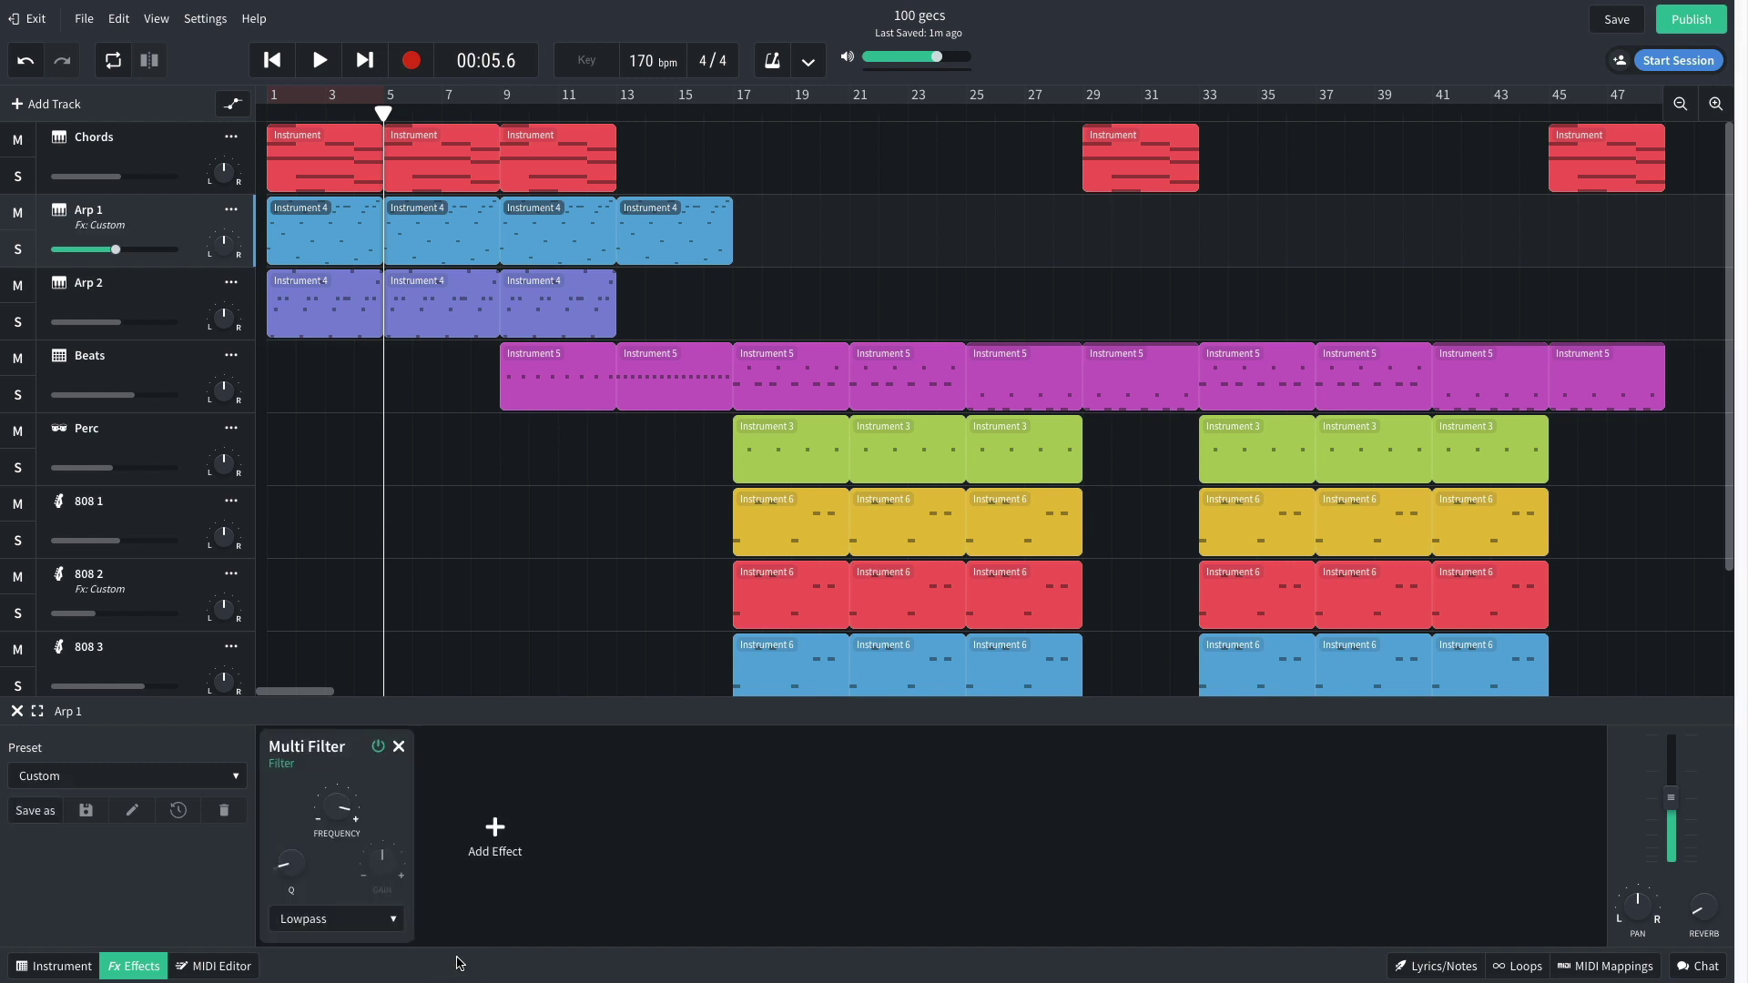
Step: Automate Arp 1's Multi Filter frequency to rise from 30 Hz at bar 5 to about 12000 Hz at bar 13
{"action": "left_click", "coordinate": [234, 106]}
{"action": "left_click", "coordinate": [187, 251]}
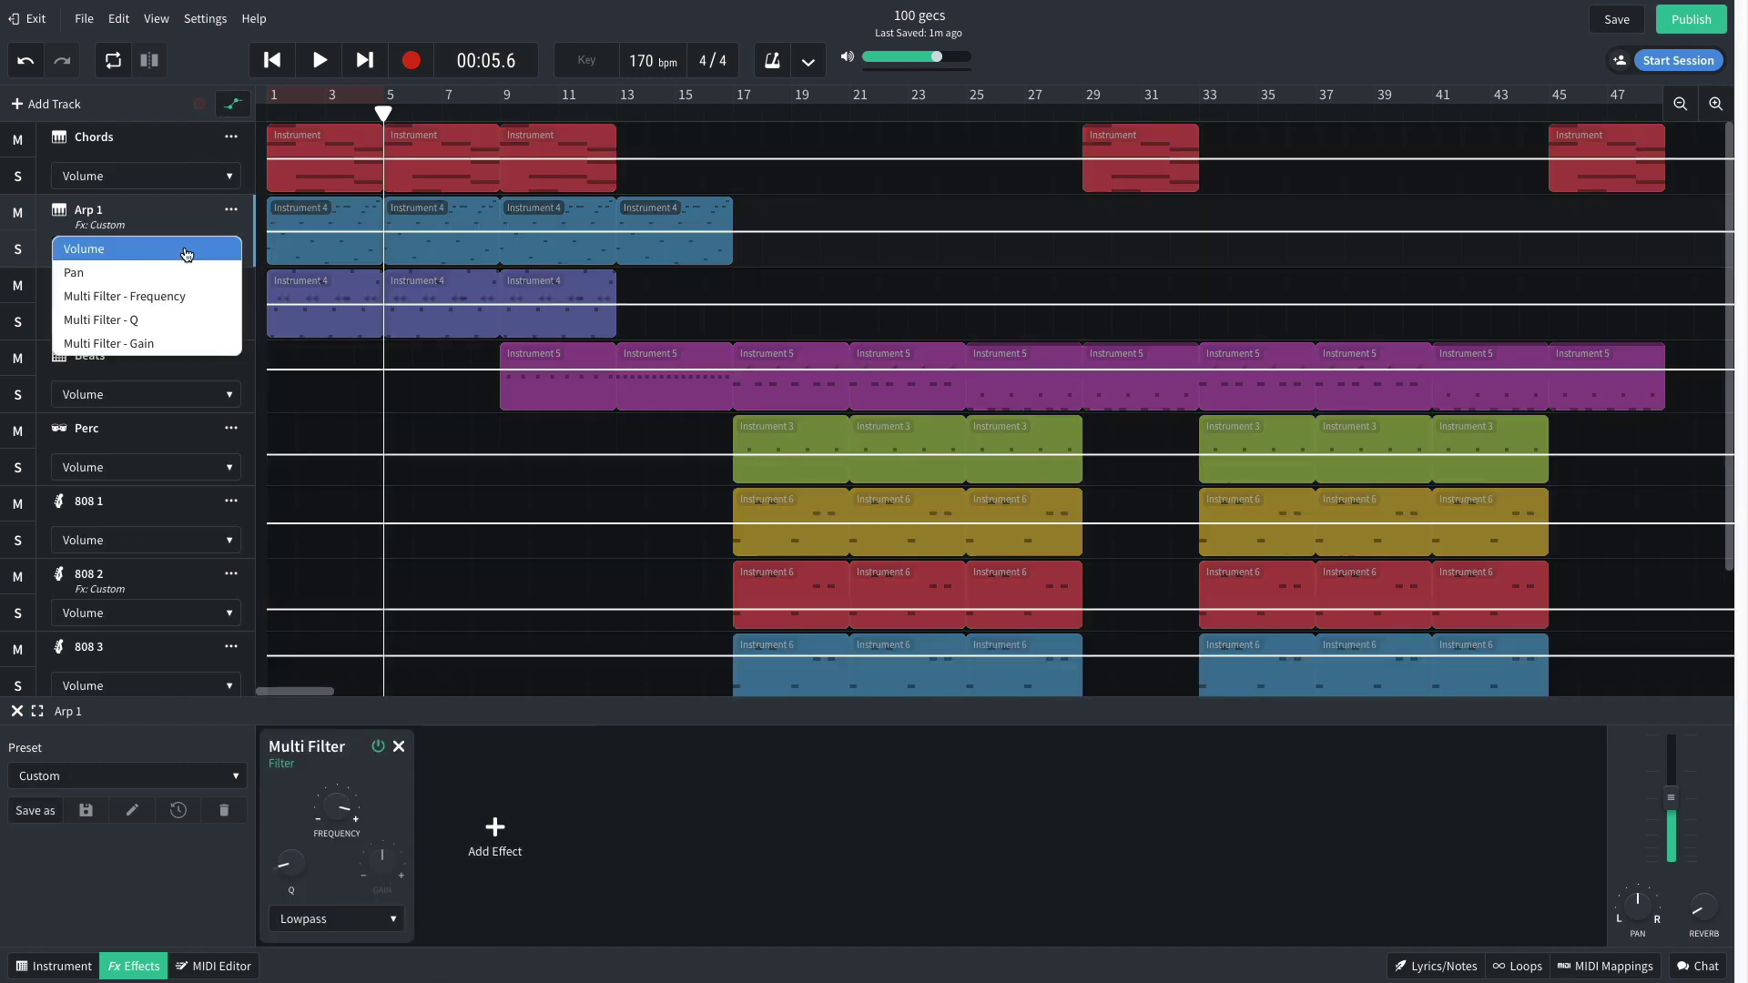
{"action": "left_click", "coordinate": [182, 296]}
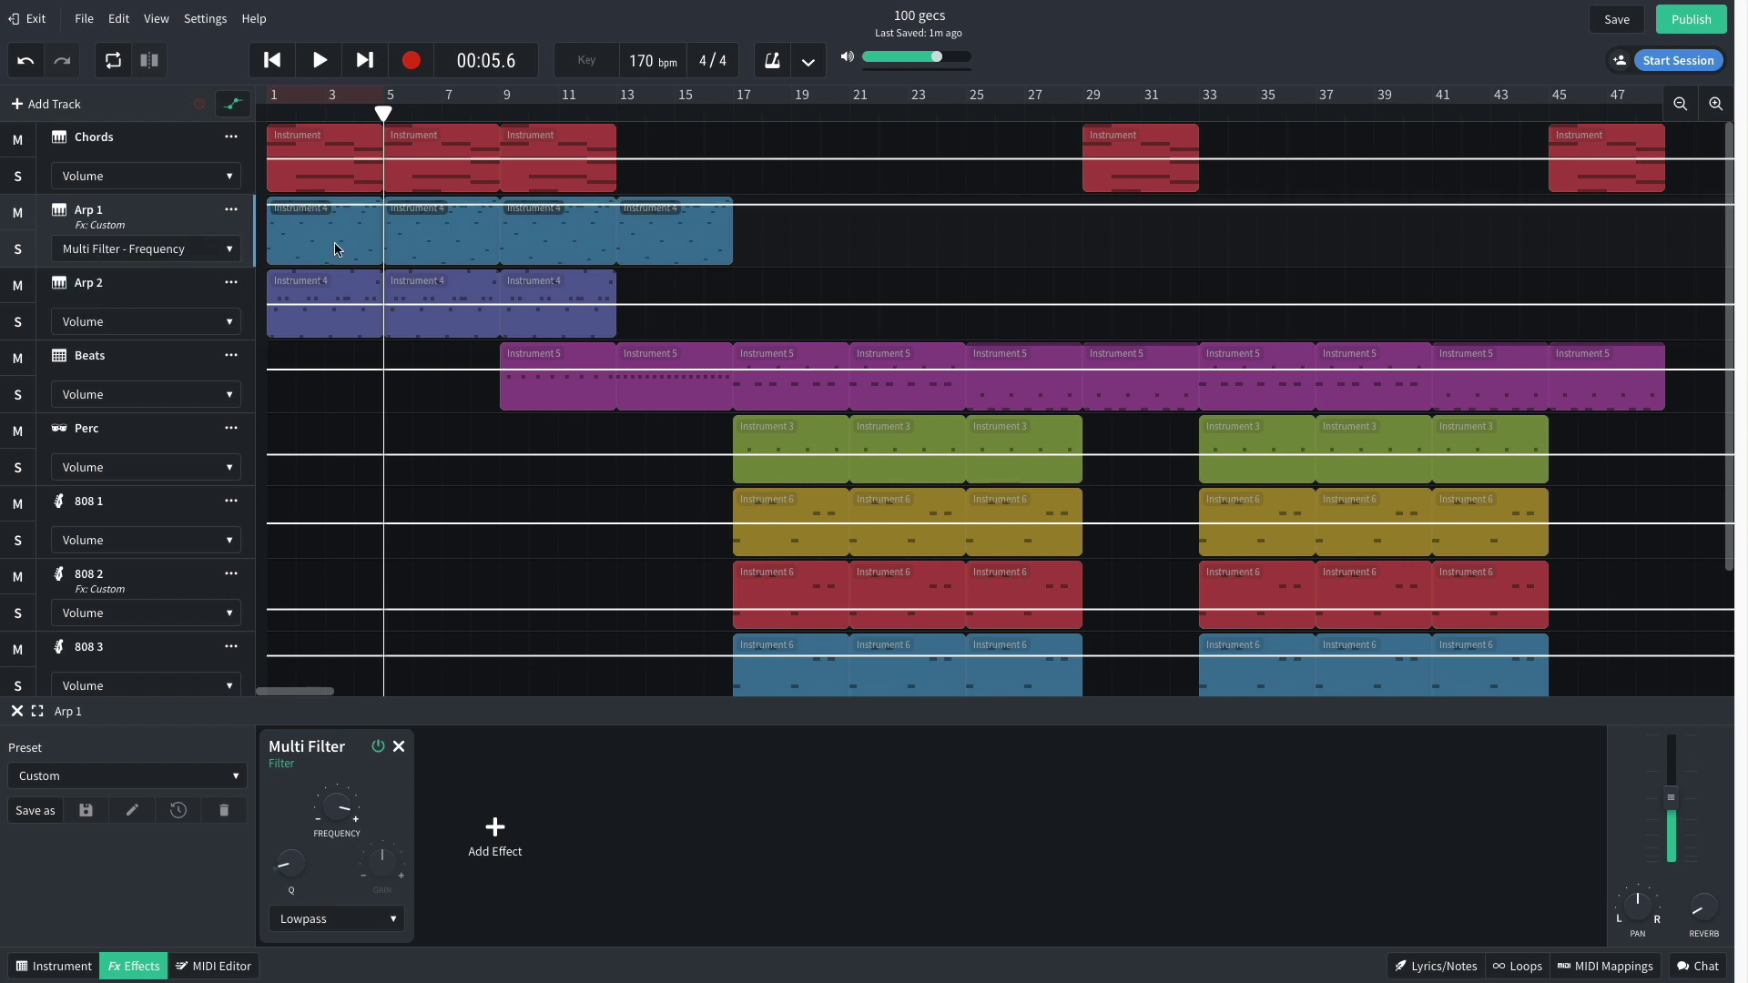
{"action": "left_click_drag", "start_coordinate": [405, 209], "coordinate": [384, 265]}
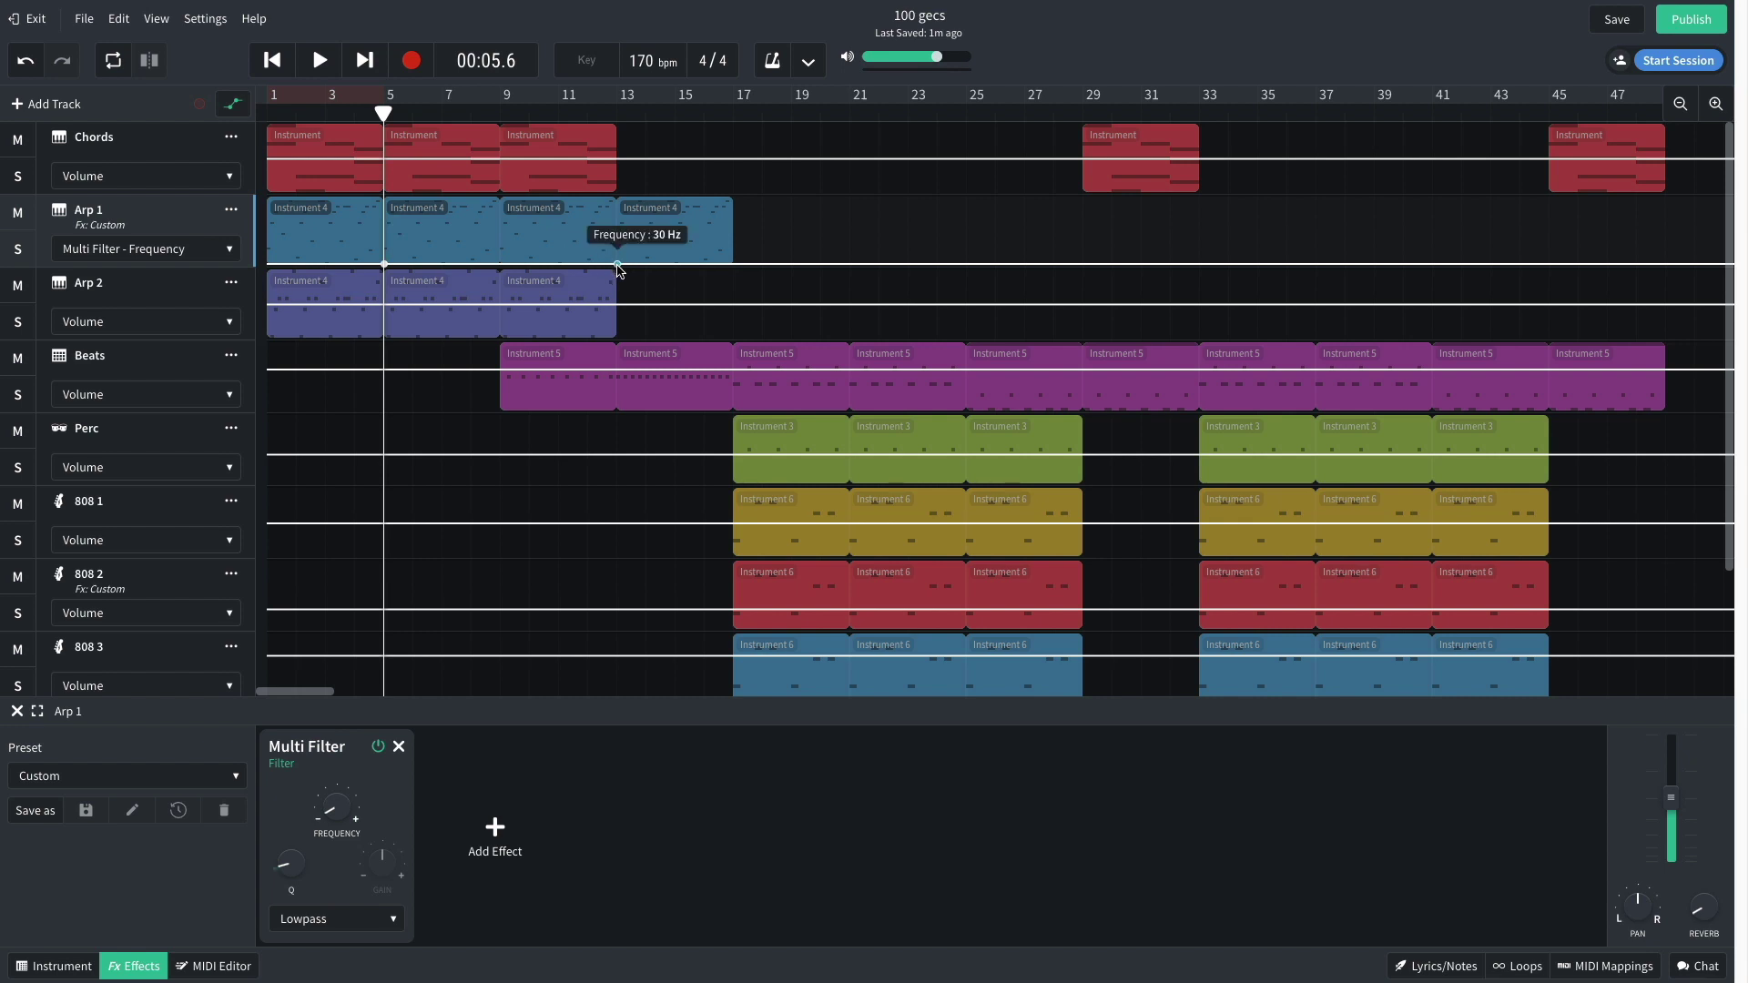
{"action": "left_click_drag", "start_coordinate": [618, 265], "coordinate": [619, 196]}
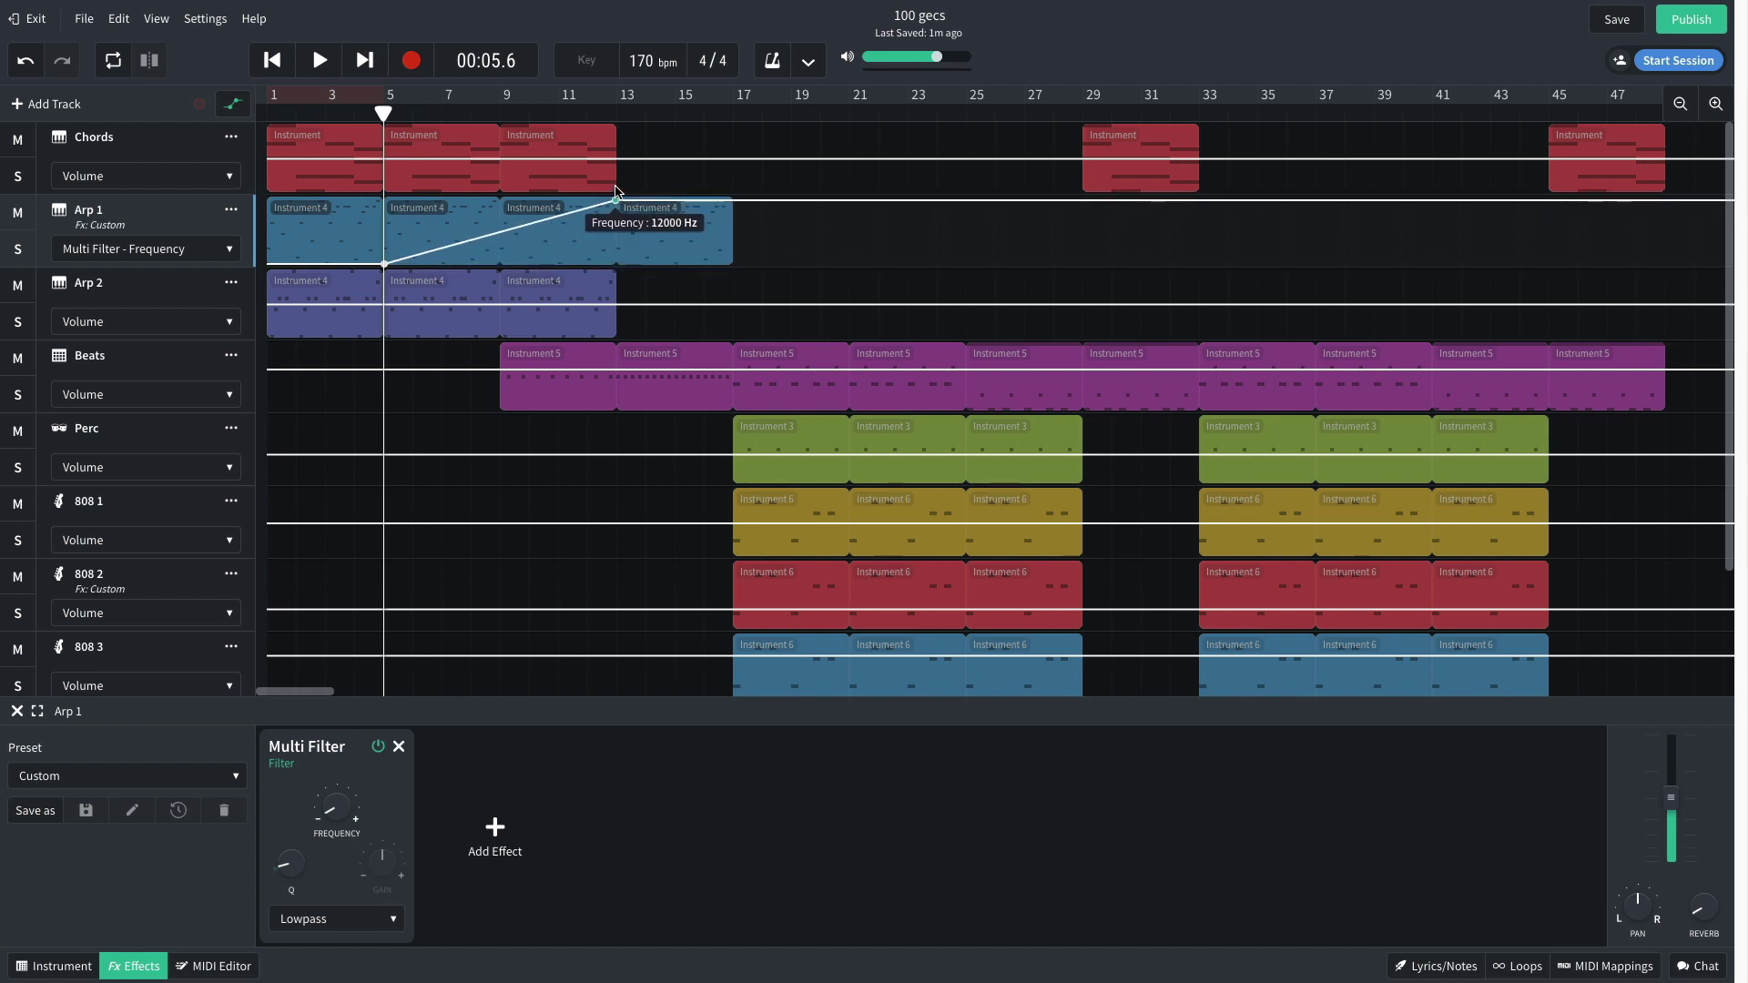
Step: Play back Arp 1's filter sweep from bar 5, and hide the automation lanes
{"action": "key", "text": "space"}
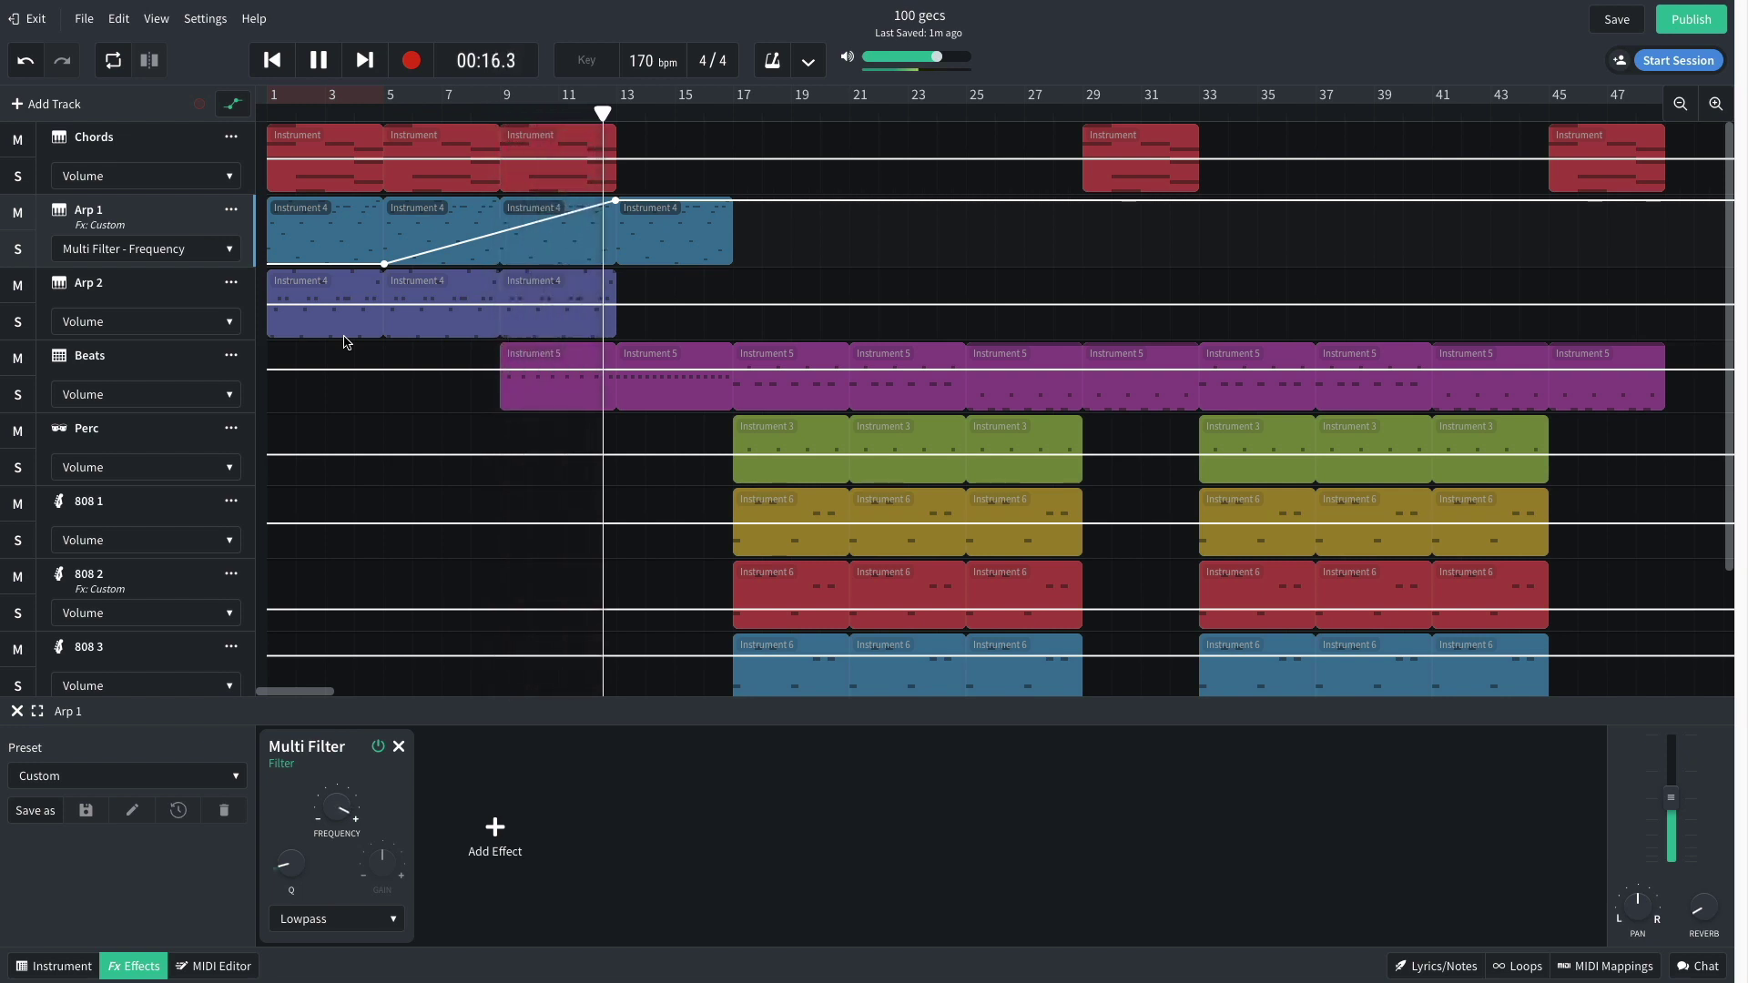
{"action": "key", "text": "space"}
{"action": "key", "text": "a"}
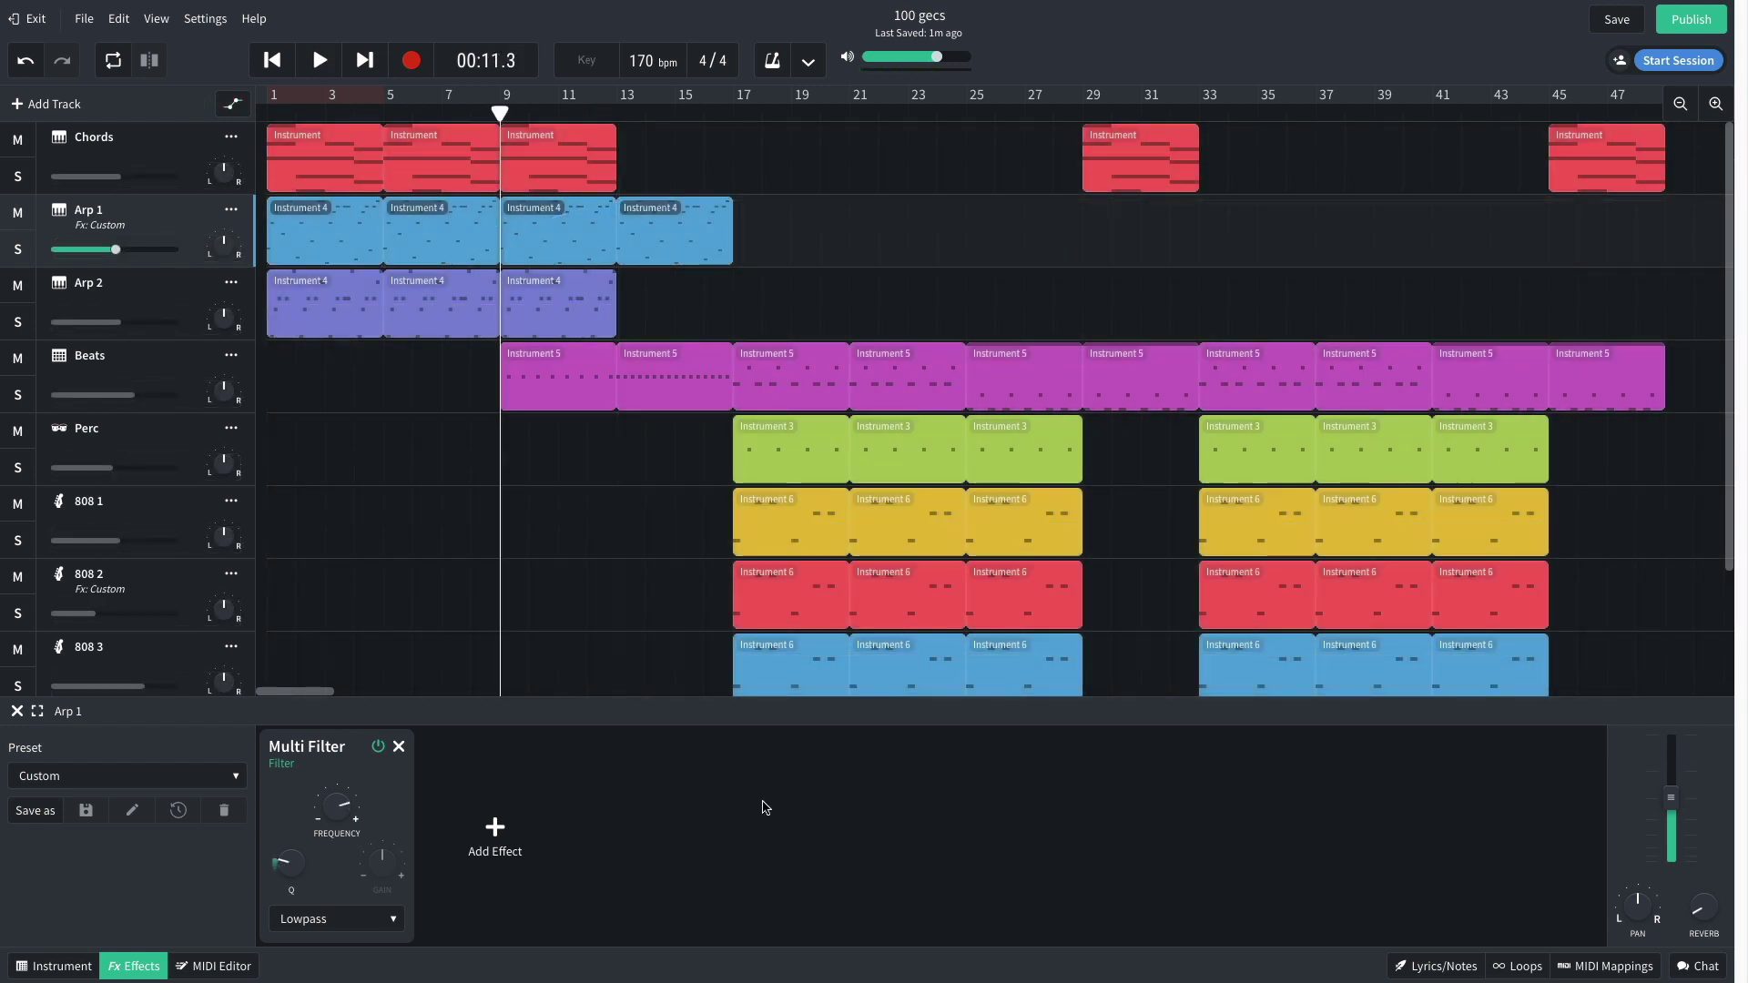
Step: Add Studio Reverb to Arp 1 with Mix 4.0 and Color 7.4, and play the song back from bar 9
{"action": "left_click", "coordinate": [497, 824]}
{"action": "mouse_move", "coordinate": [500, 887]}
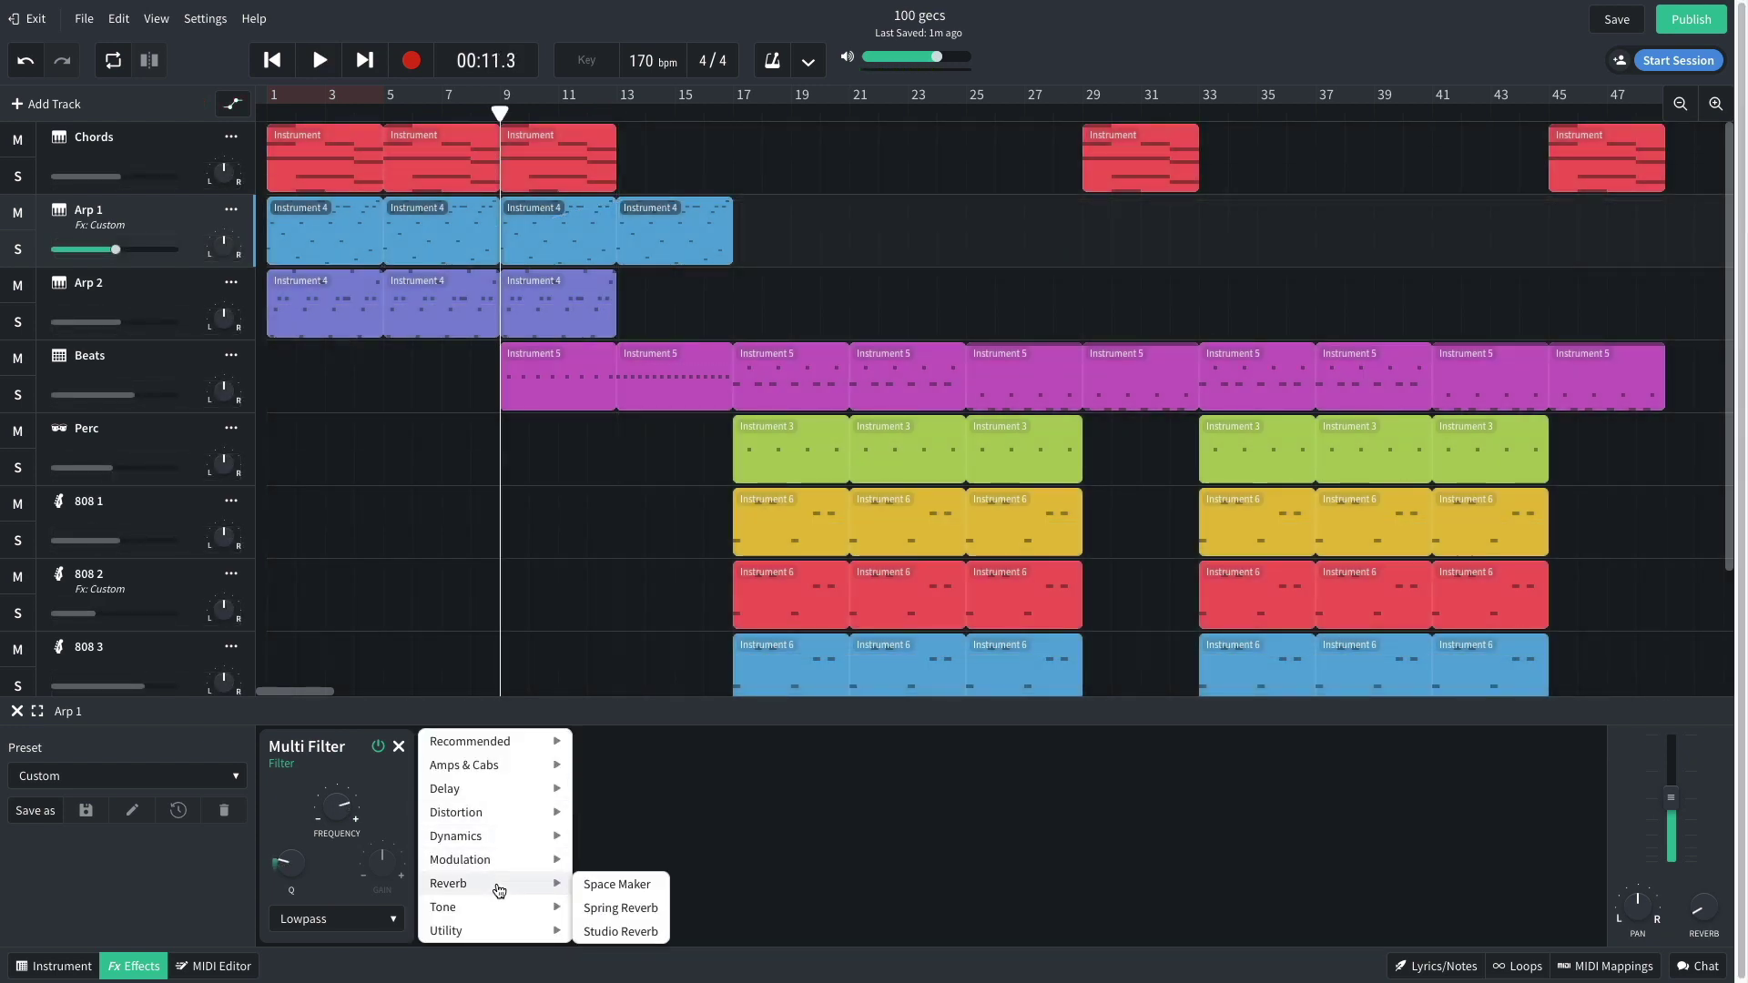
{"action": "left_click", "coordinate": [622, 931]}
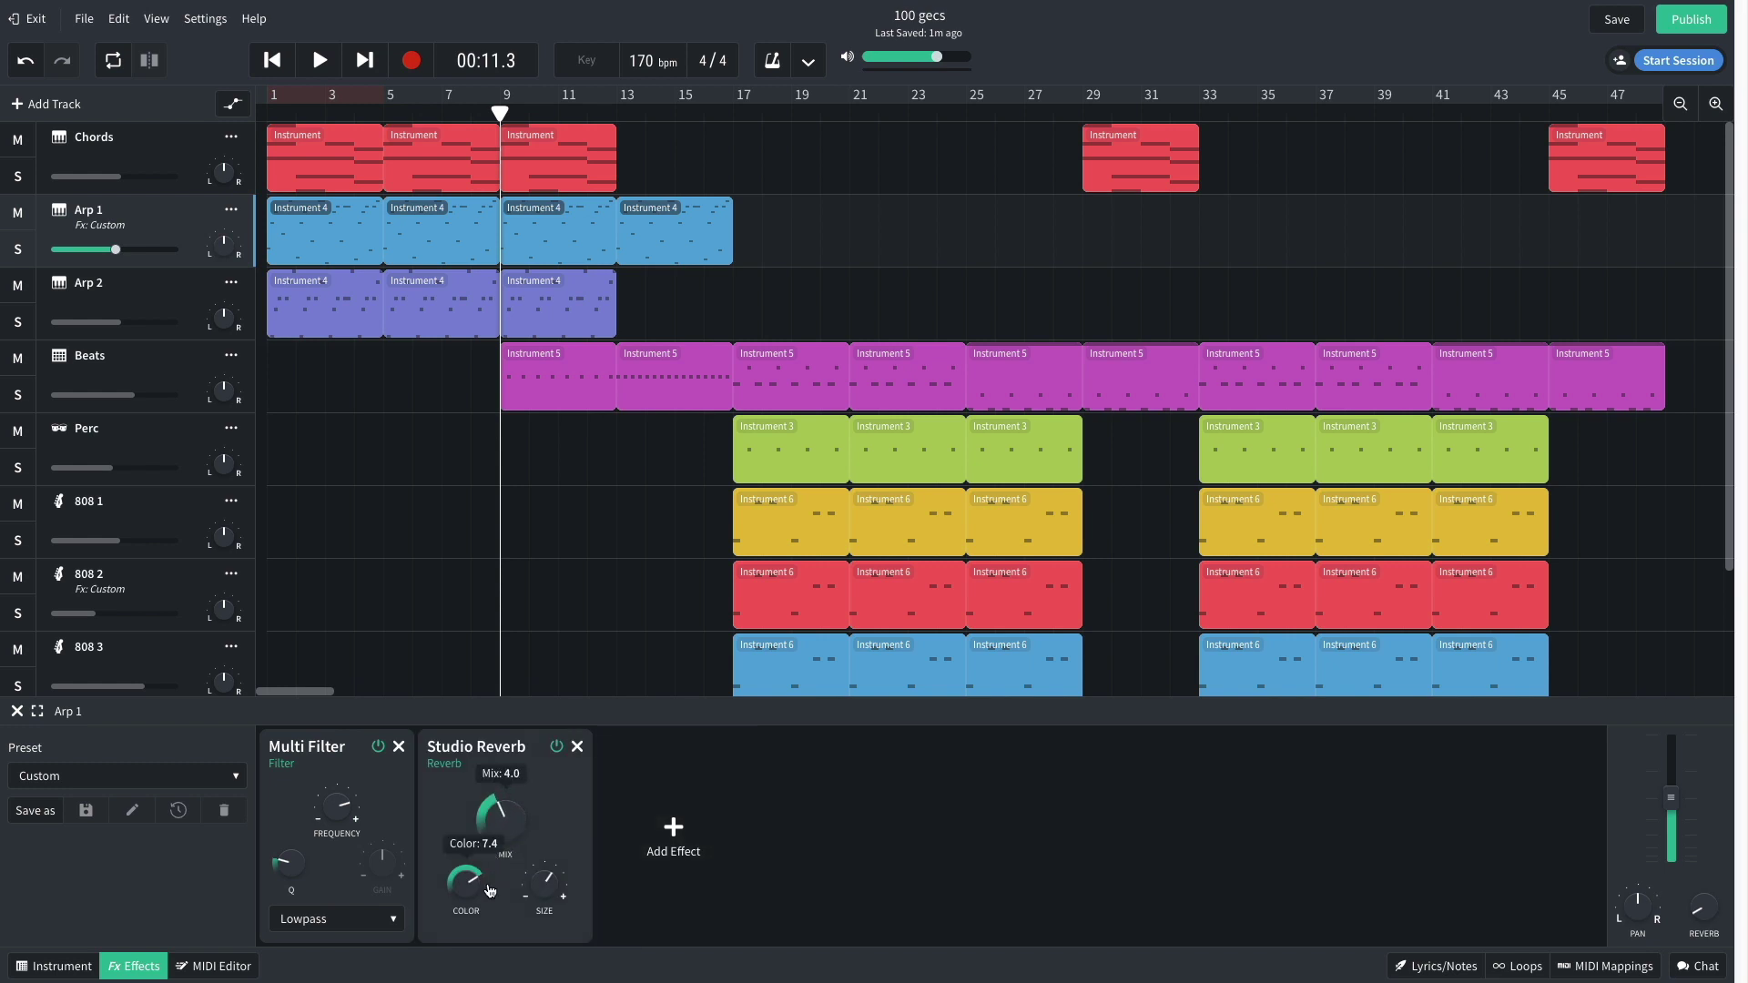
{"action": "key", "text": "space"}
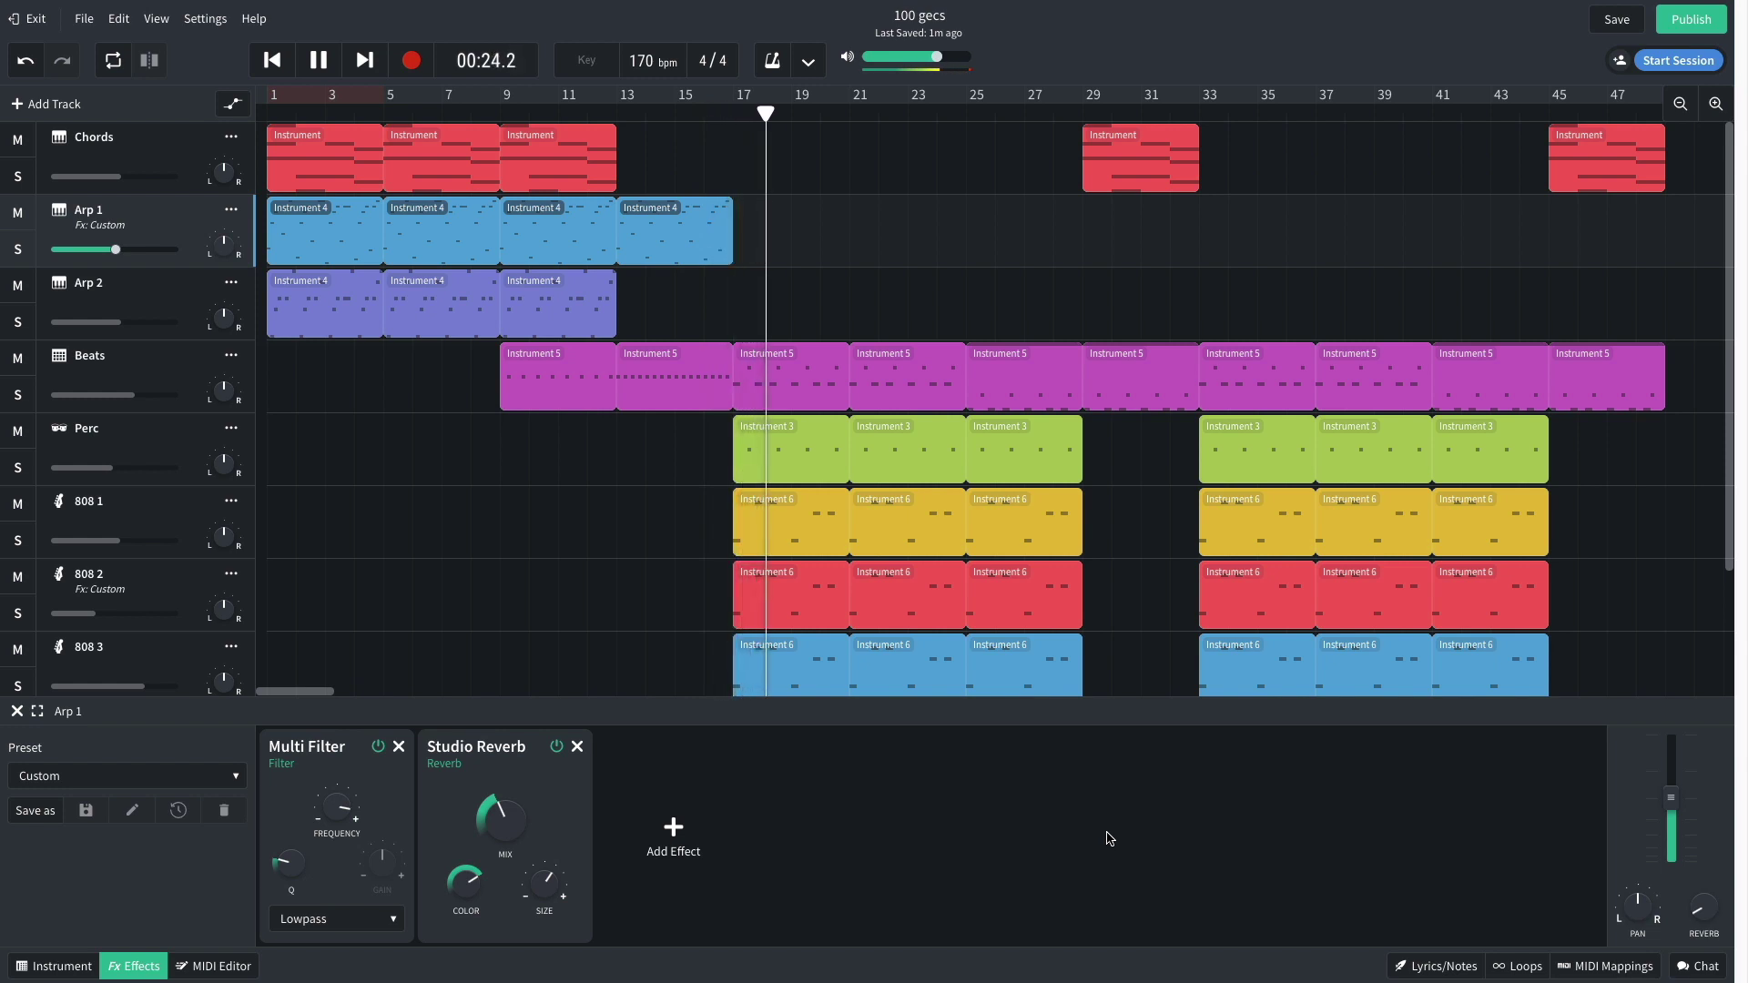
{"action": "key", "text": "space"}
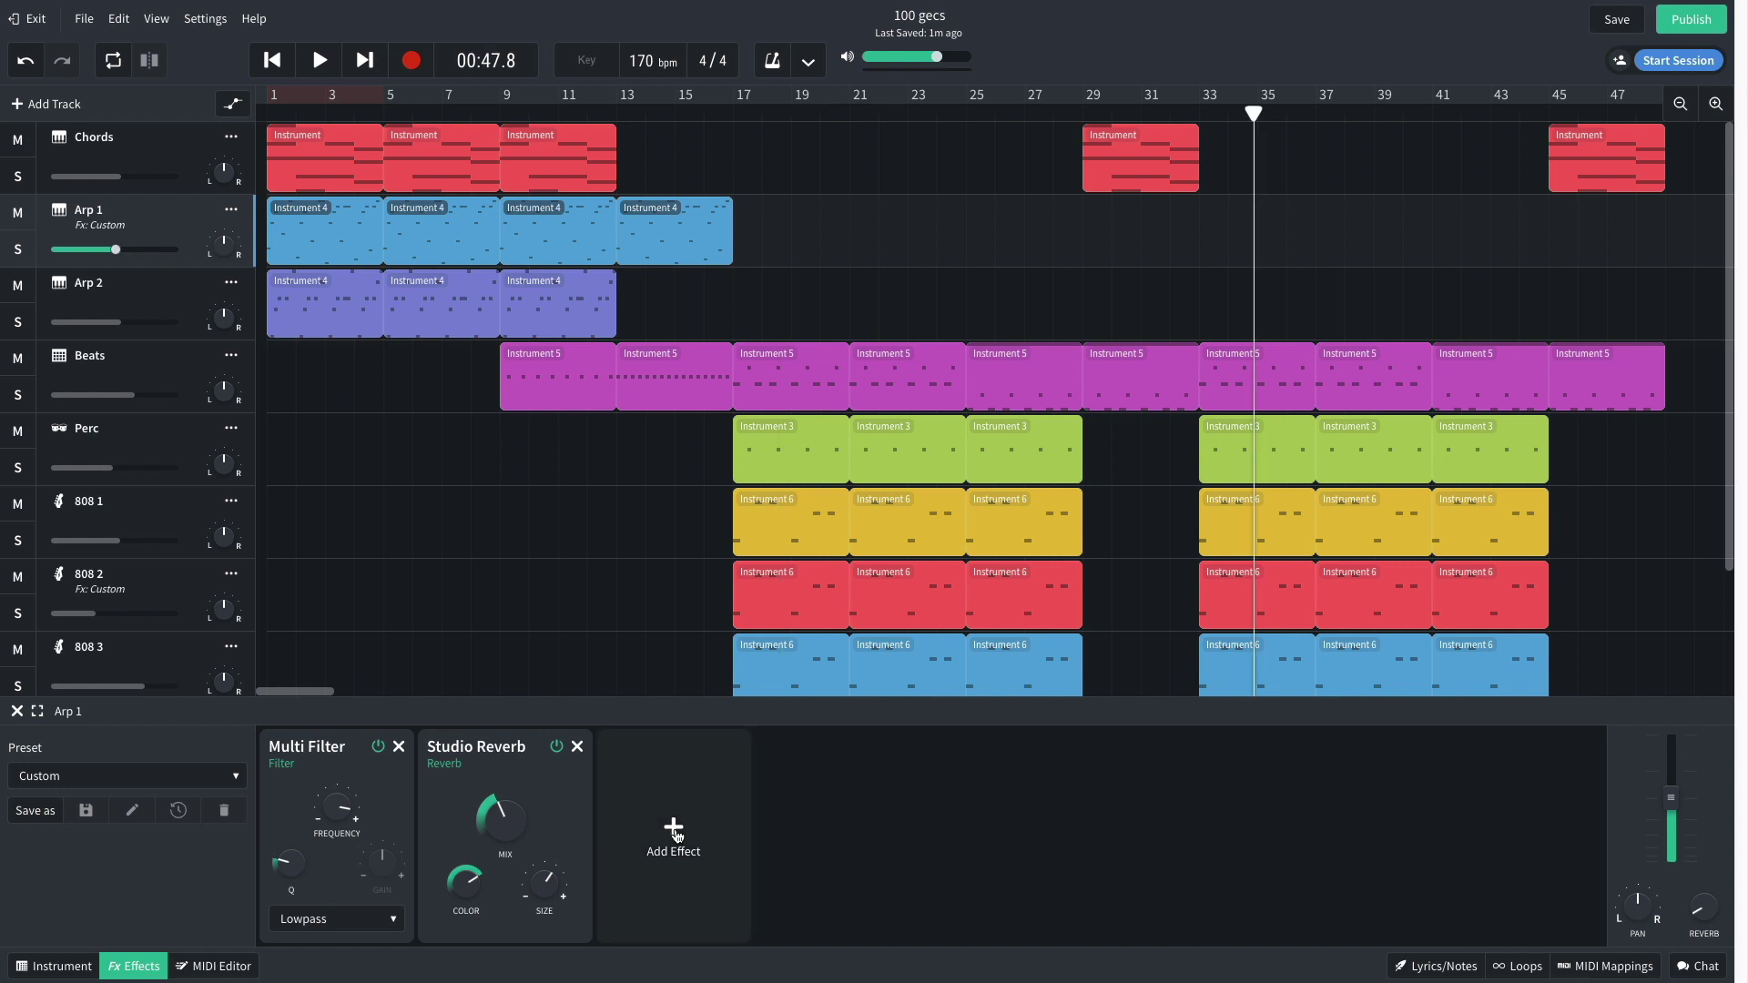
Step: Add a Gain utility effect after the Studio Reverb on Arp 1
{"action": "left_click", "coordinate": [674, 831]}
{"action": "mouse_move", "coordinate": [709, 932]}
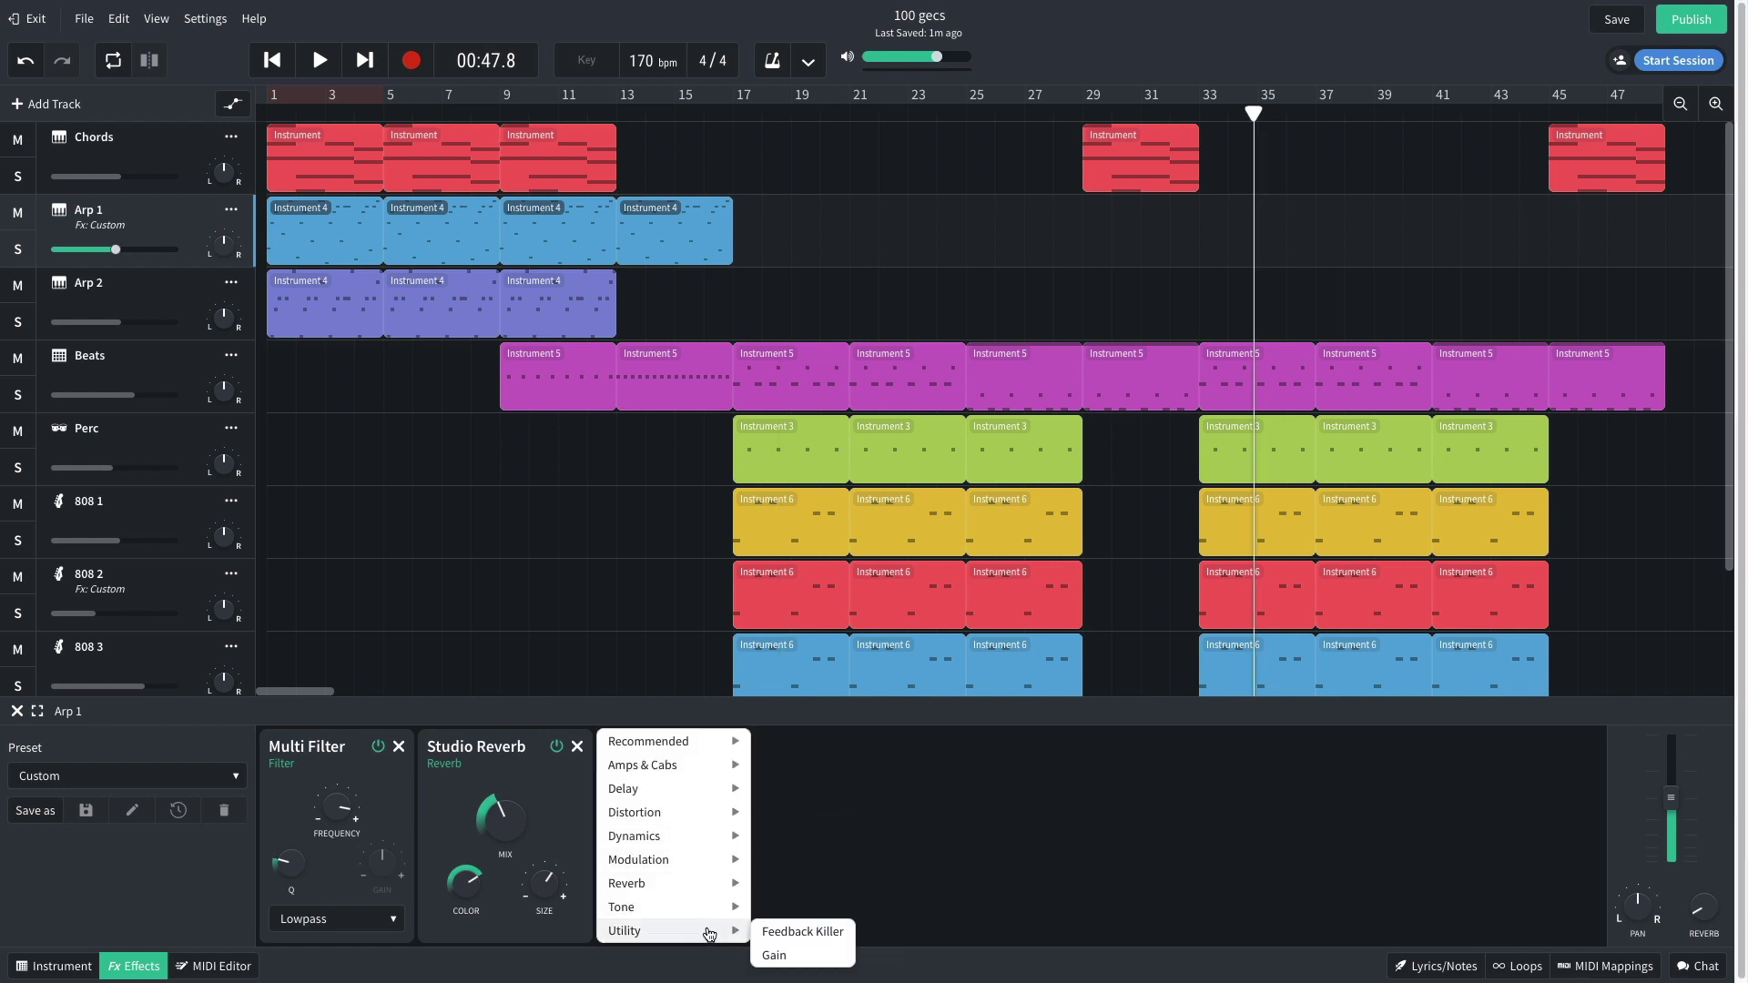
{"action": "left_click", "coordinate": [775, 956]}
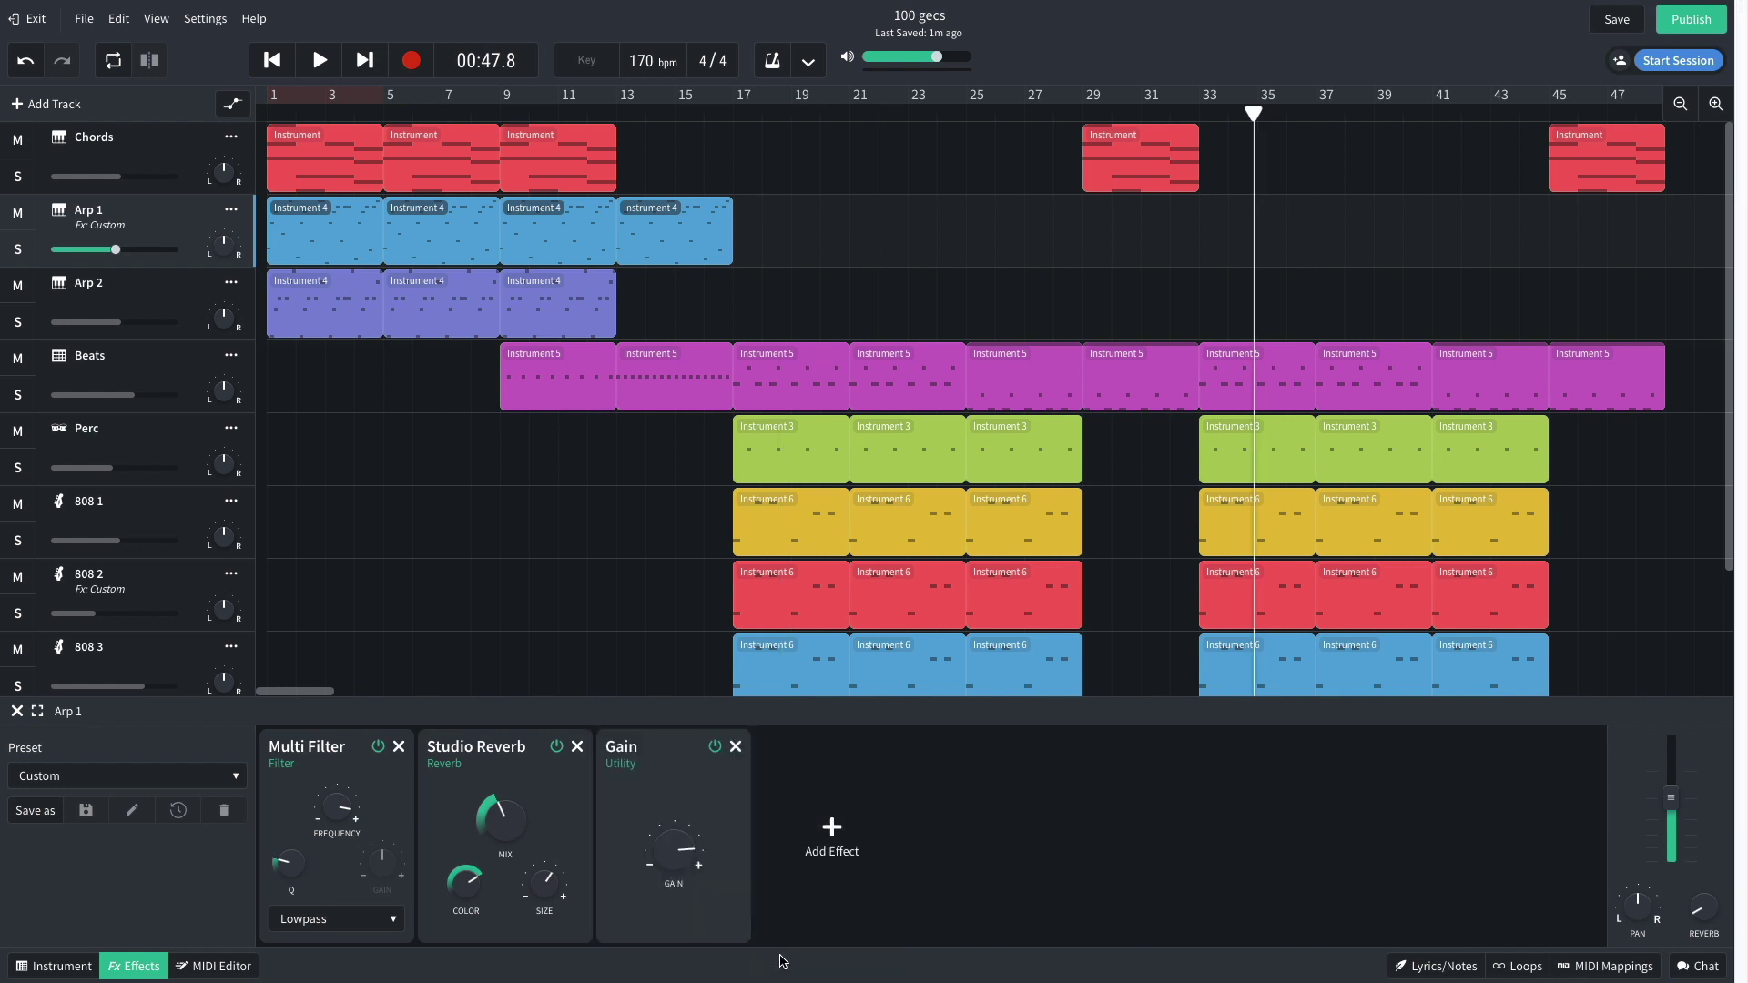
Step: Automate Arp 1's Gain to drop to about -35.4 dB just after bar 17, and play back from bar 13
{"action": "left_click", "coordinate": [234, 106]}
{"action": "left_click", "coordinate": [179, 248]}
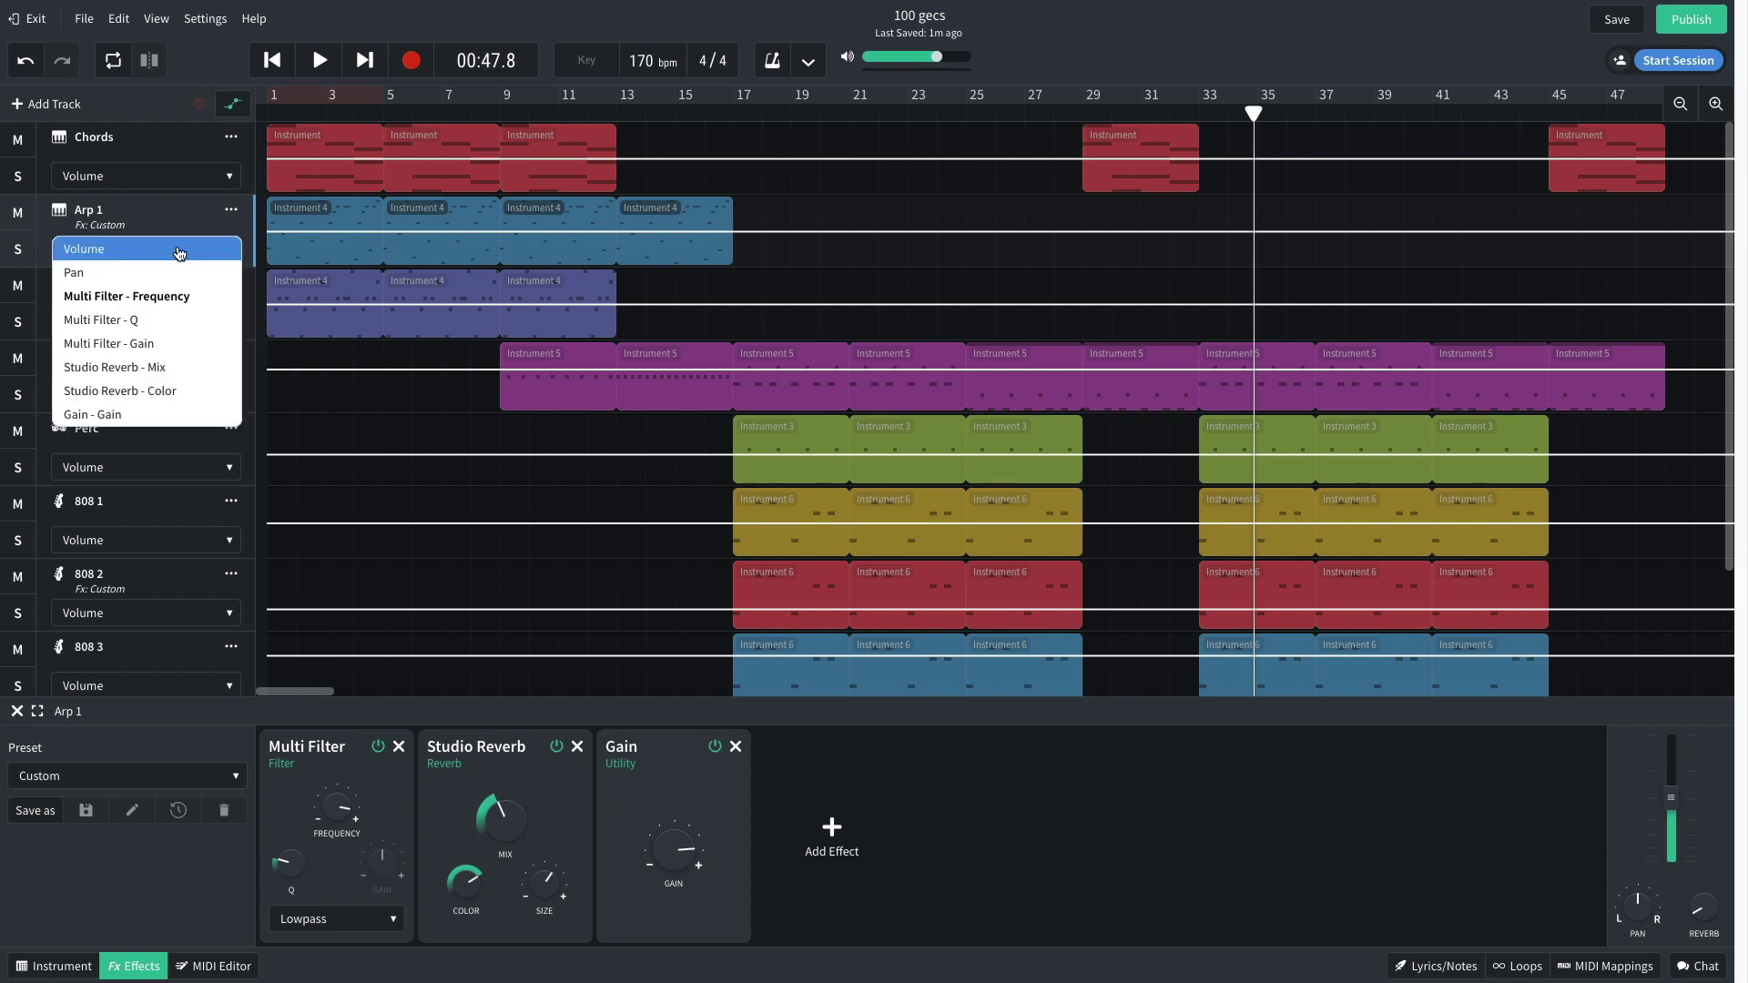
{"action": "left_click", "coordinate": [156, 415]}
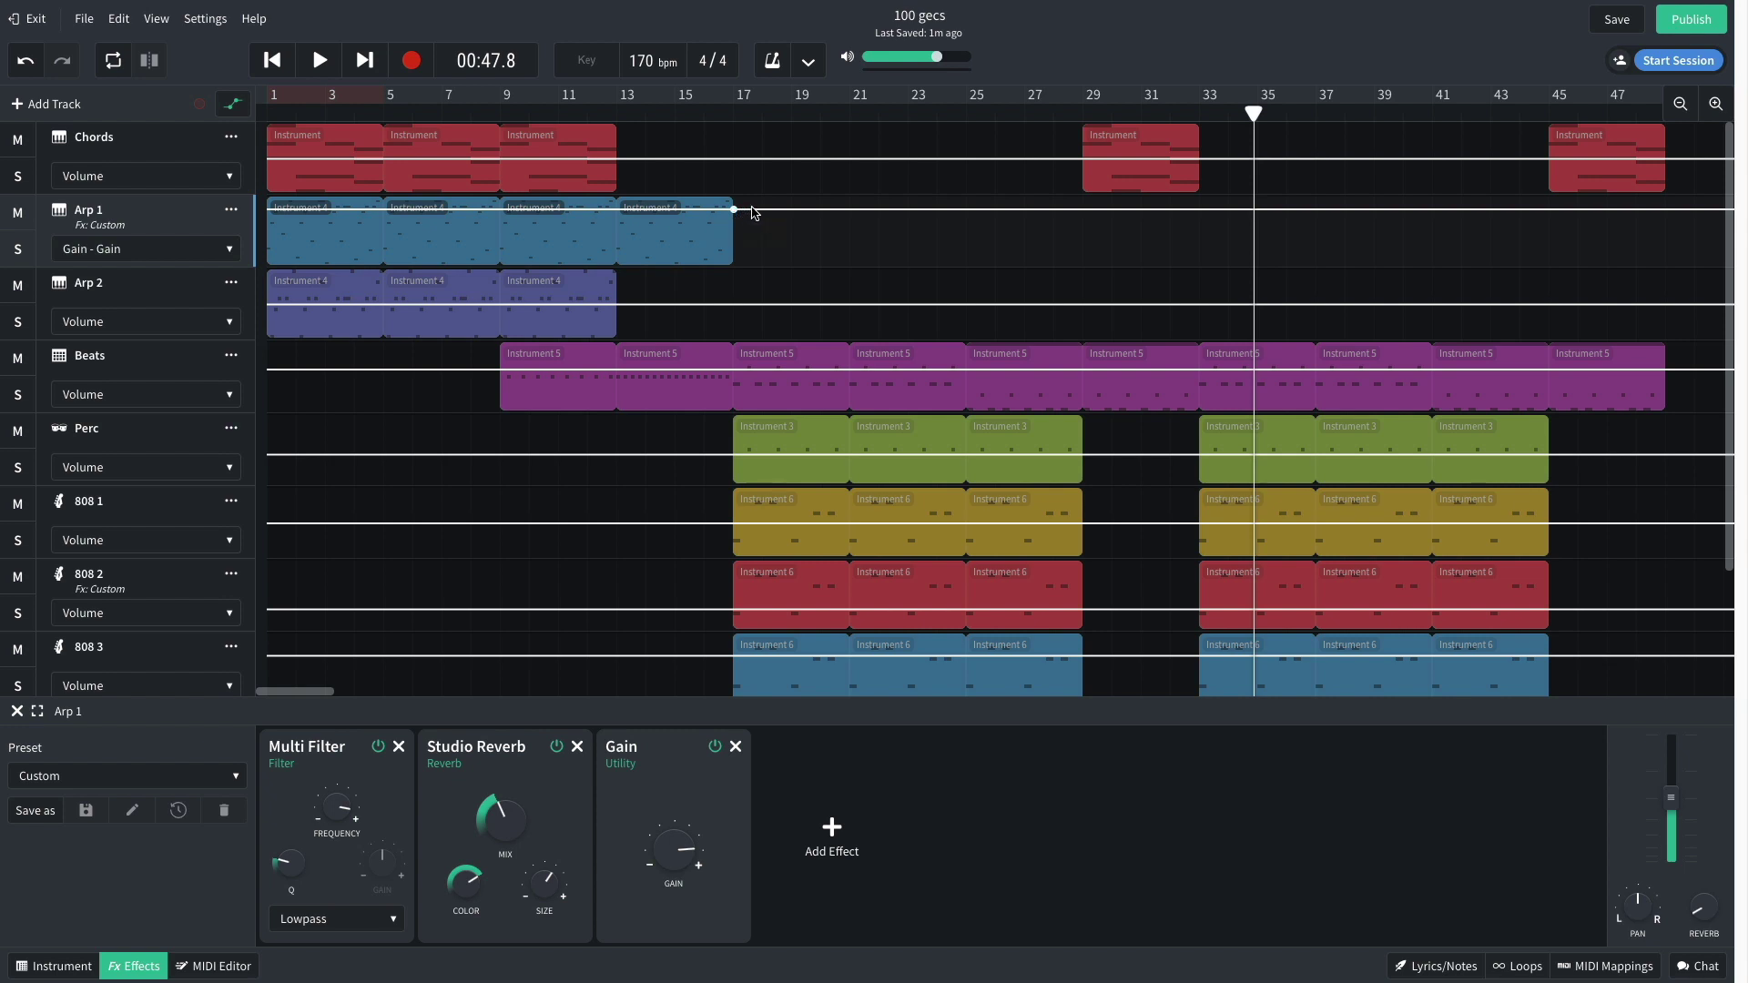
{"action": "left_click_drag", "start_coordinate": [754, 211], "coordinate": [756, 266]}
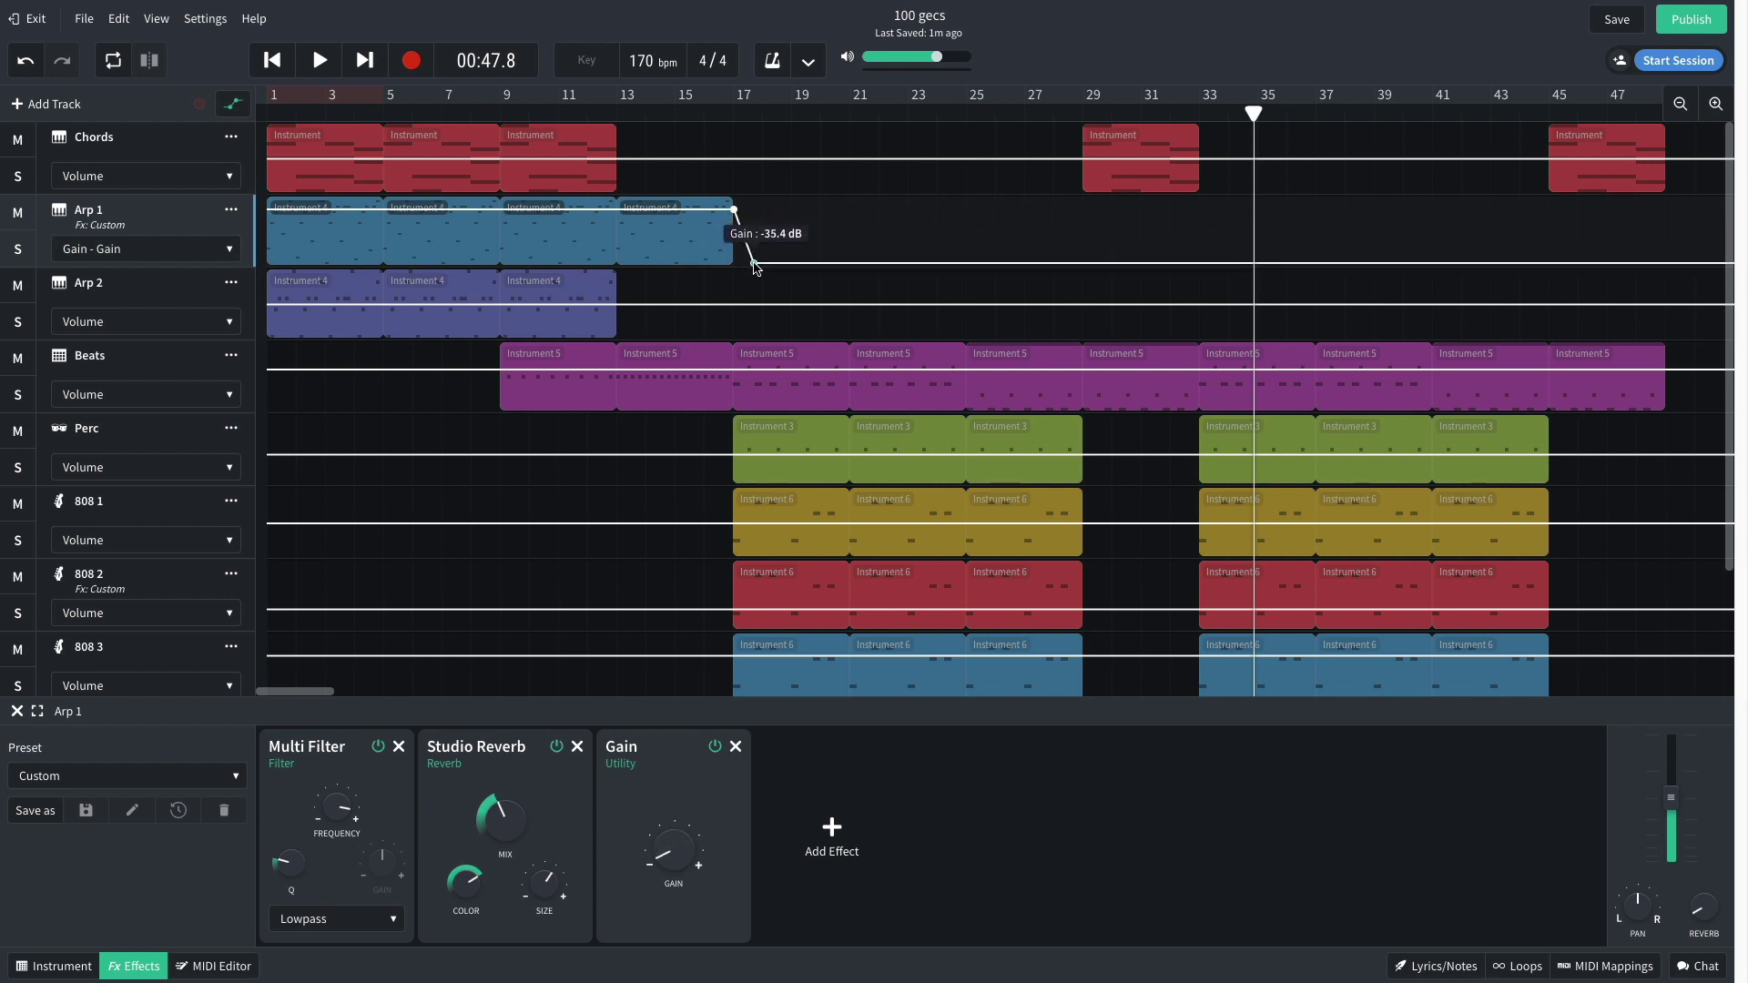
{"action": "left_click", "coordinate": [617, 116]}
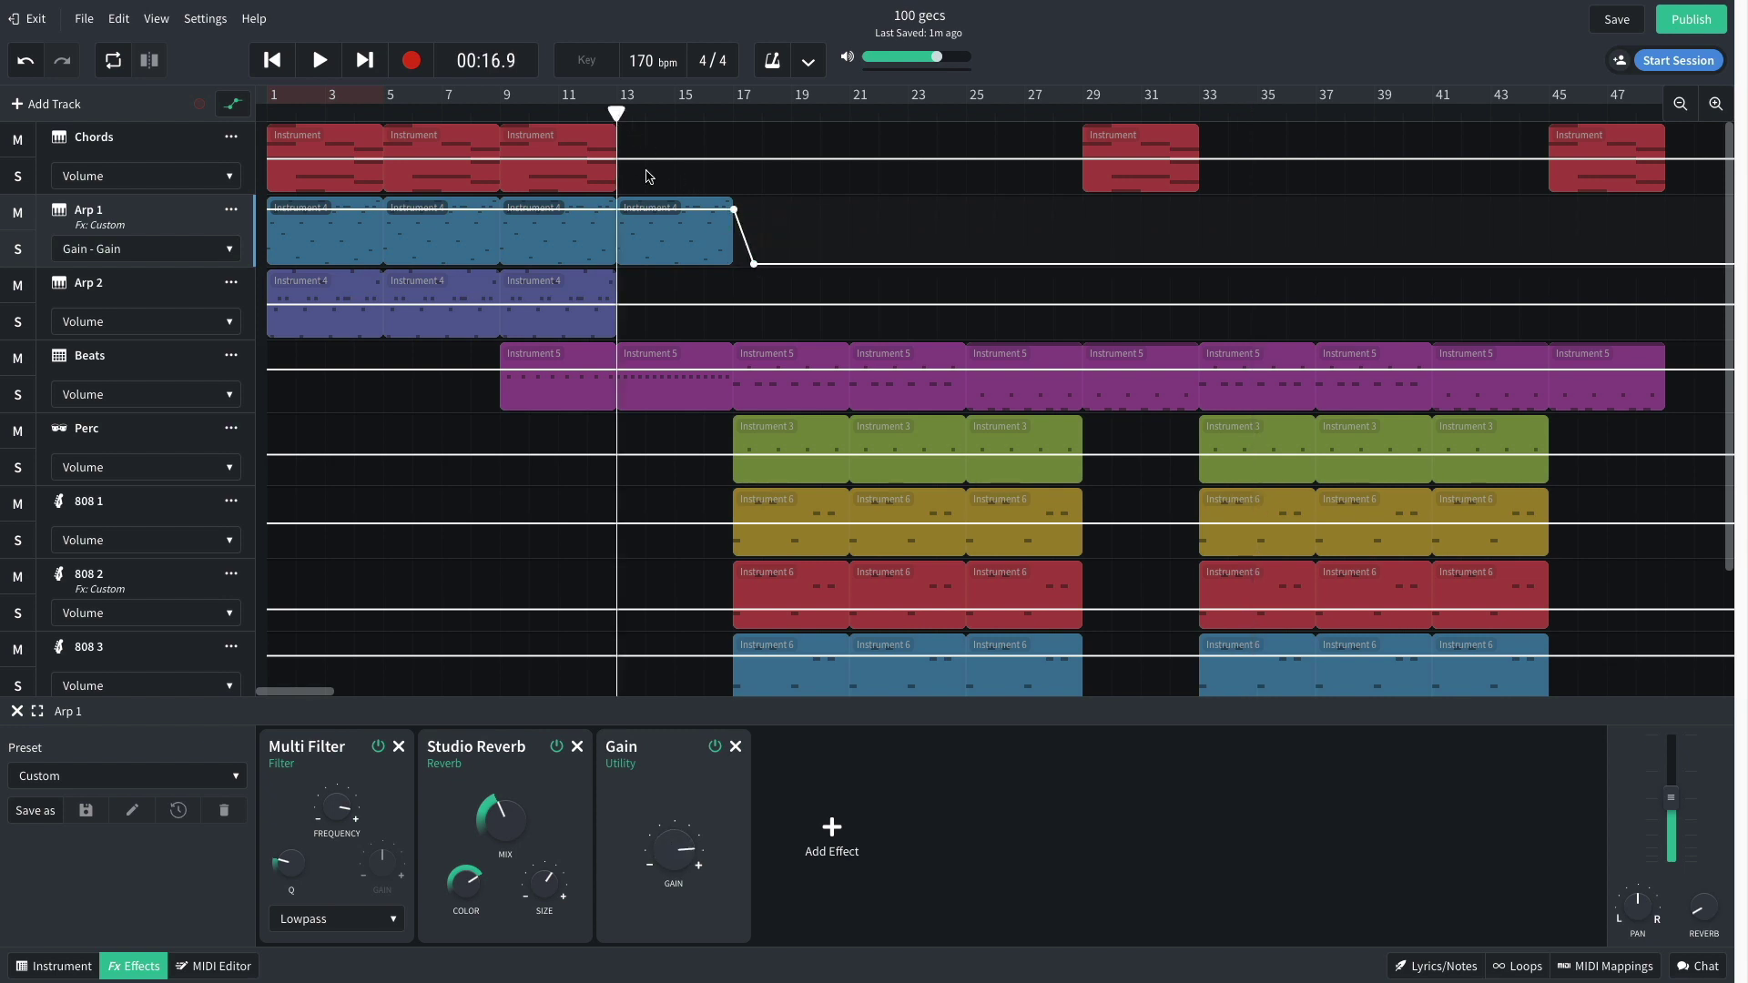
{"action": "key", "text": "space"}
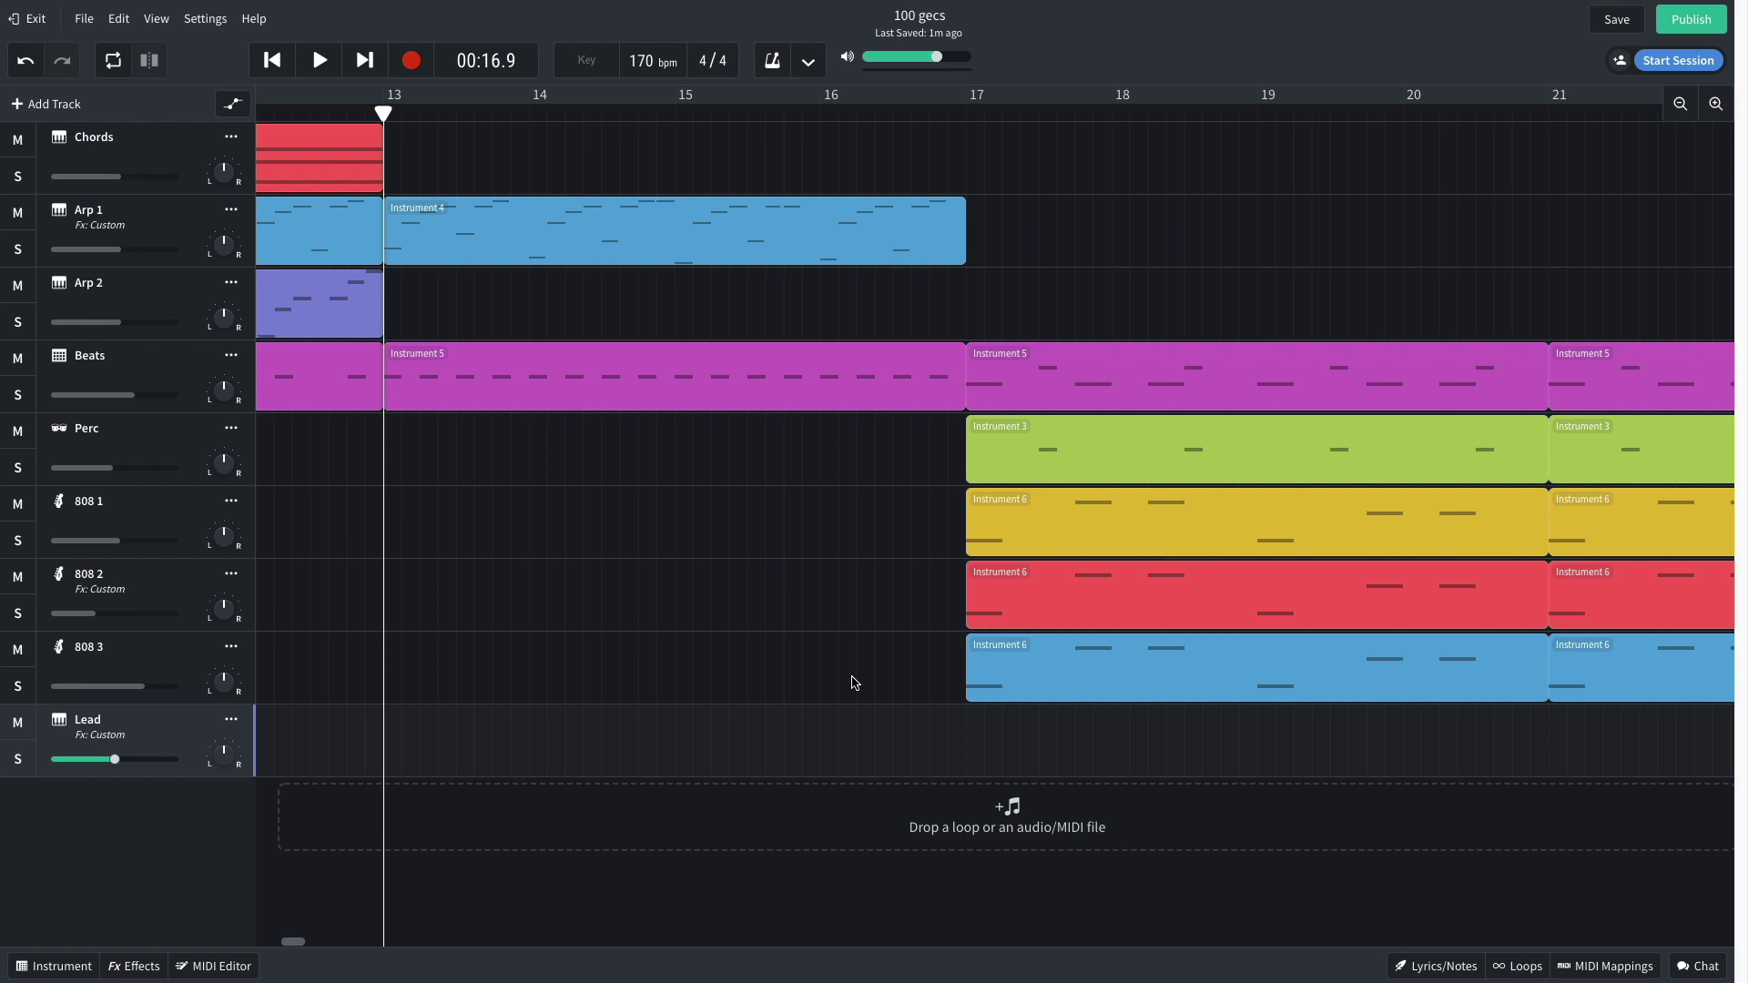
Step: Search the loops for "impact", place Uncertain Impact 02 on a new track at bar 13, and play it back in solo
{"action": "left_click", "coordinate": [1521, 967]}
{"action": "left_click", "coordinate": [1565, 106]}
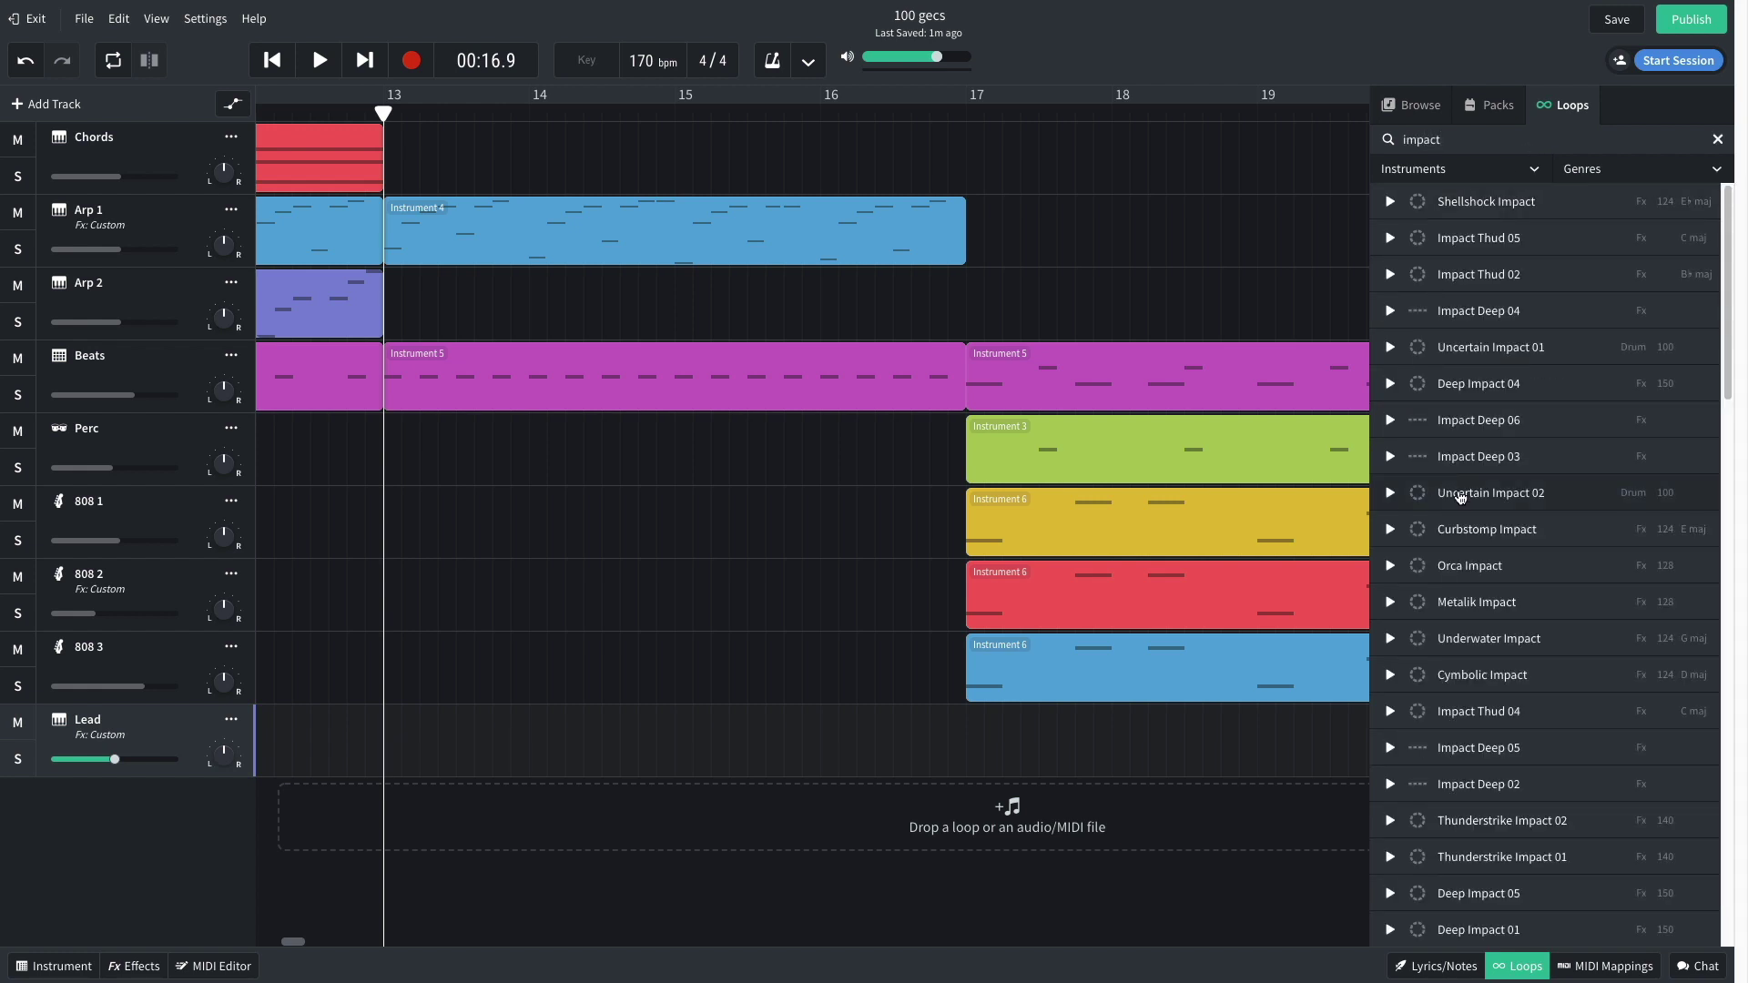
{"action": "left_click_drag", "start_coordinate": [1460, 496], "coordinate": [396, 825]}
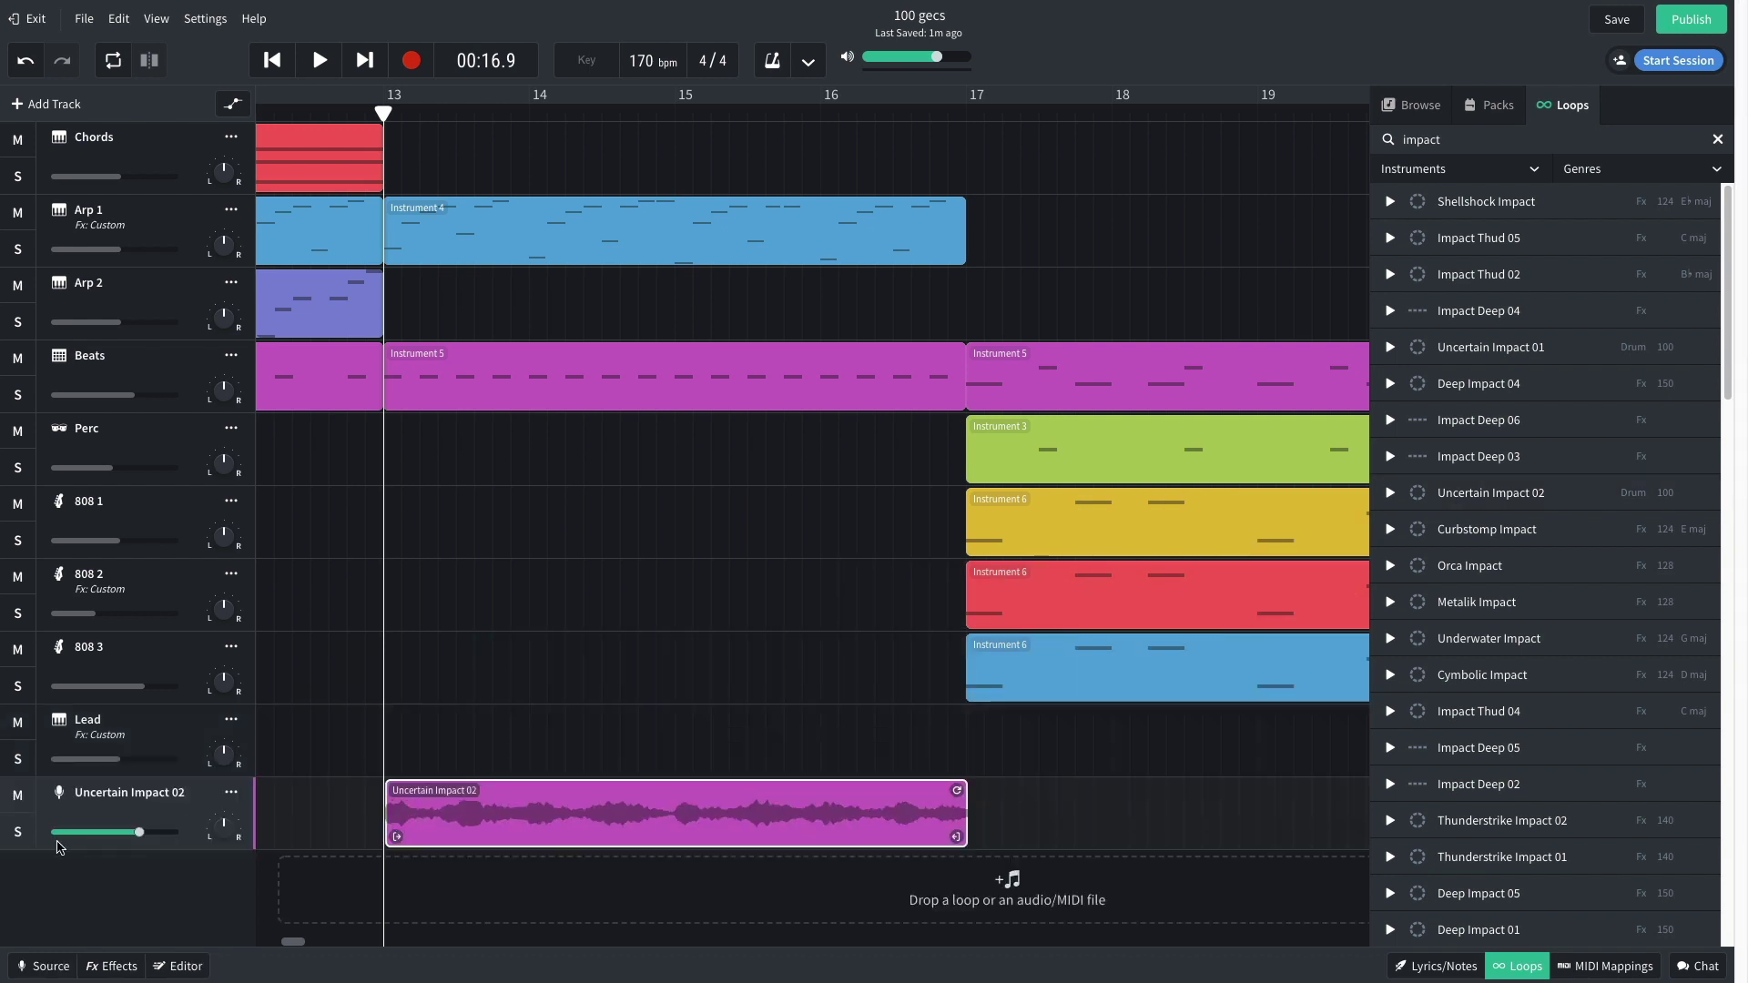
{"action": "left_click", "coordinate": [1536, 967]}
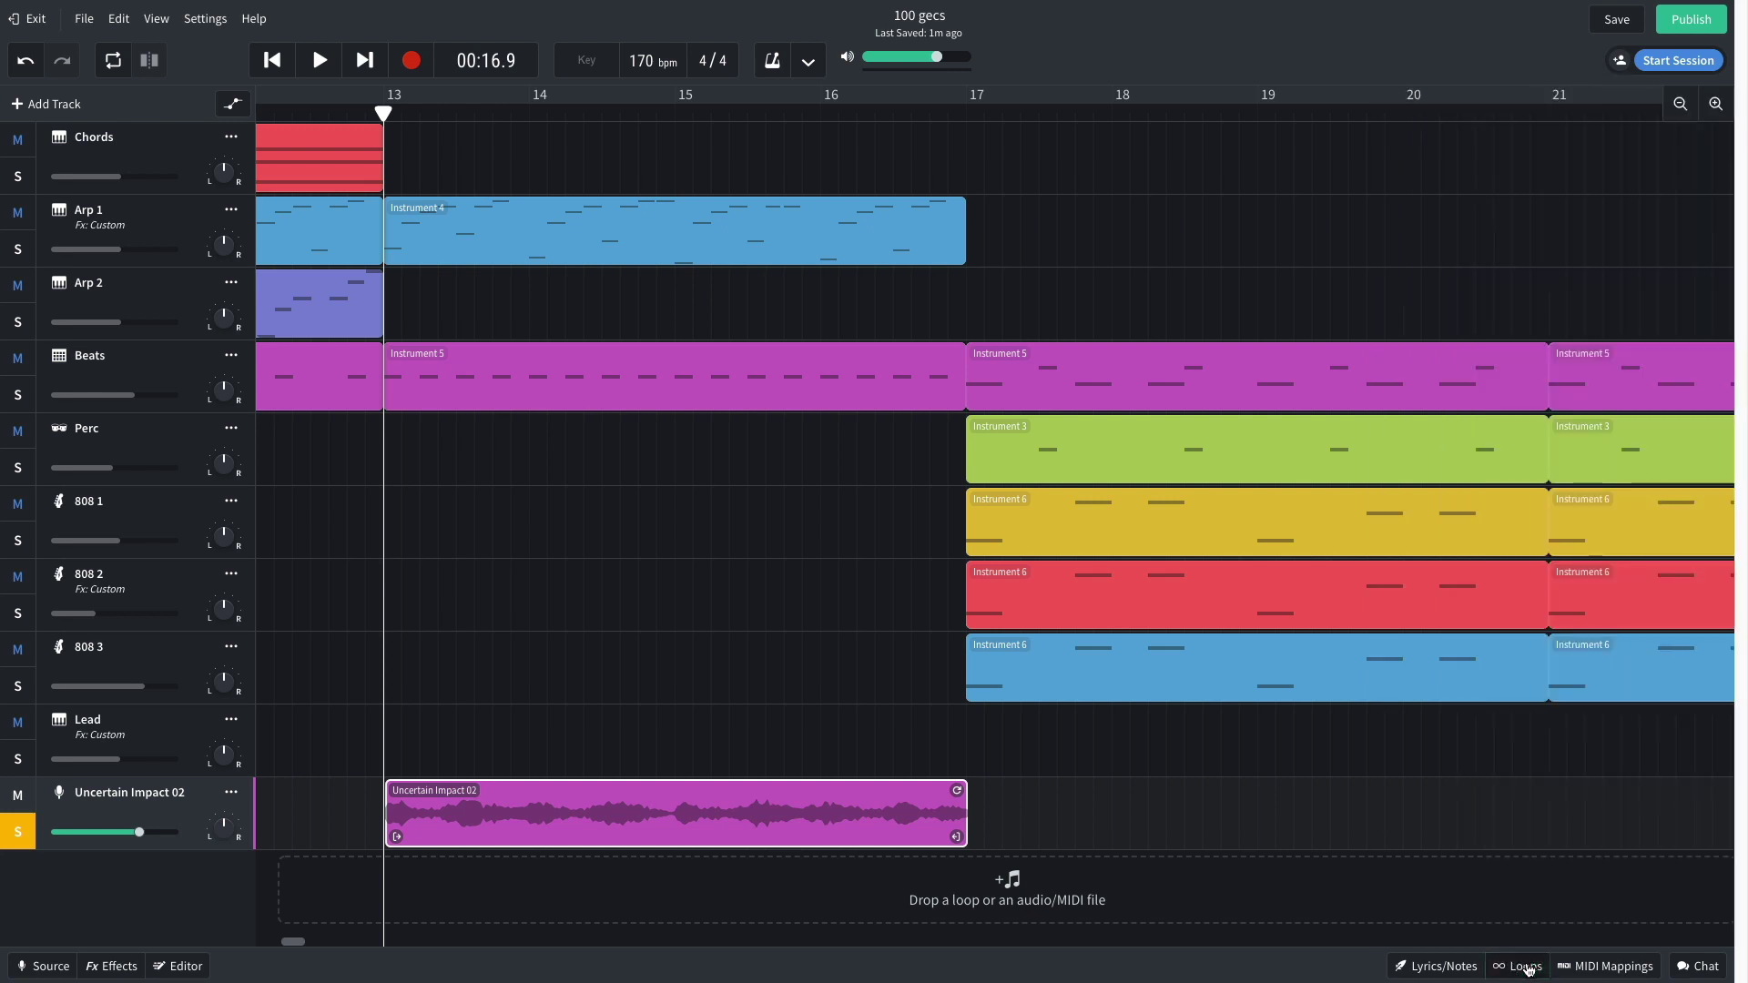
{"action": "key", "text": "space"}
{"action": "key", "text": "space"}
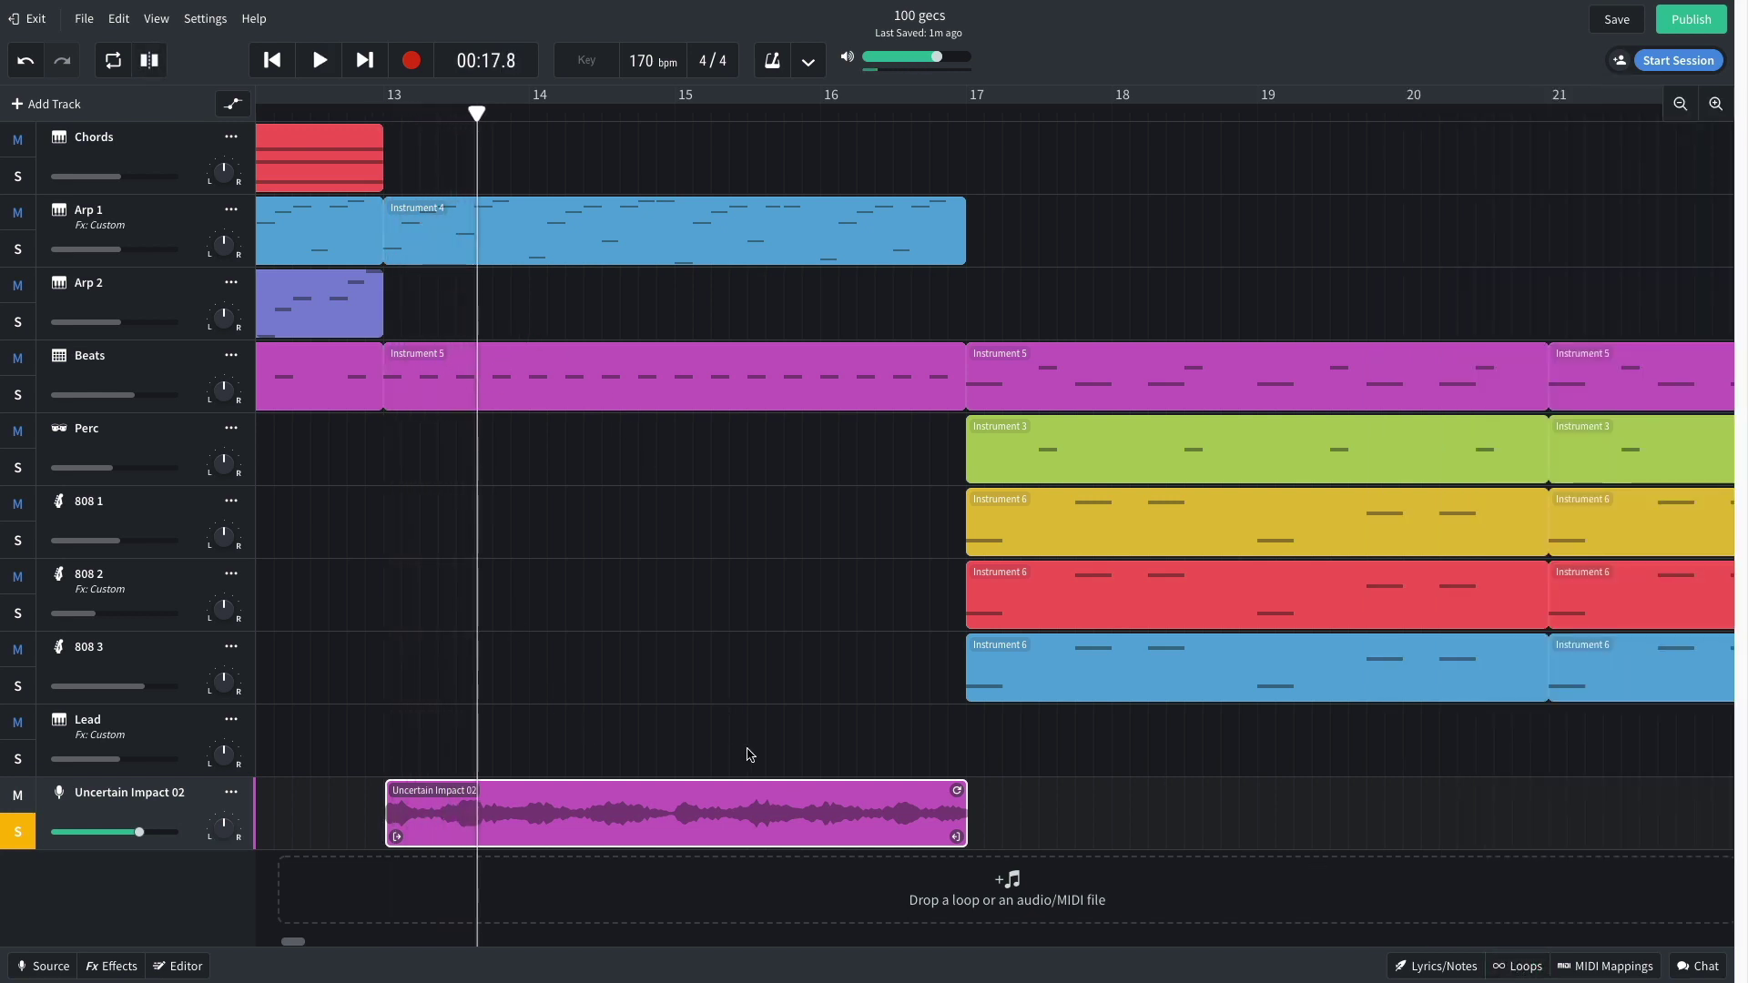
Step: Trim the Uncertain Impact 02 clip to about one beat and play it back from bar 13
{"action": "left_click_drag", "start_coordinate": [957, 836], "coordinate": [436, 806]}
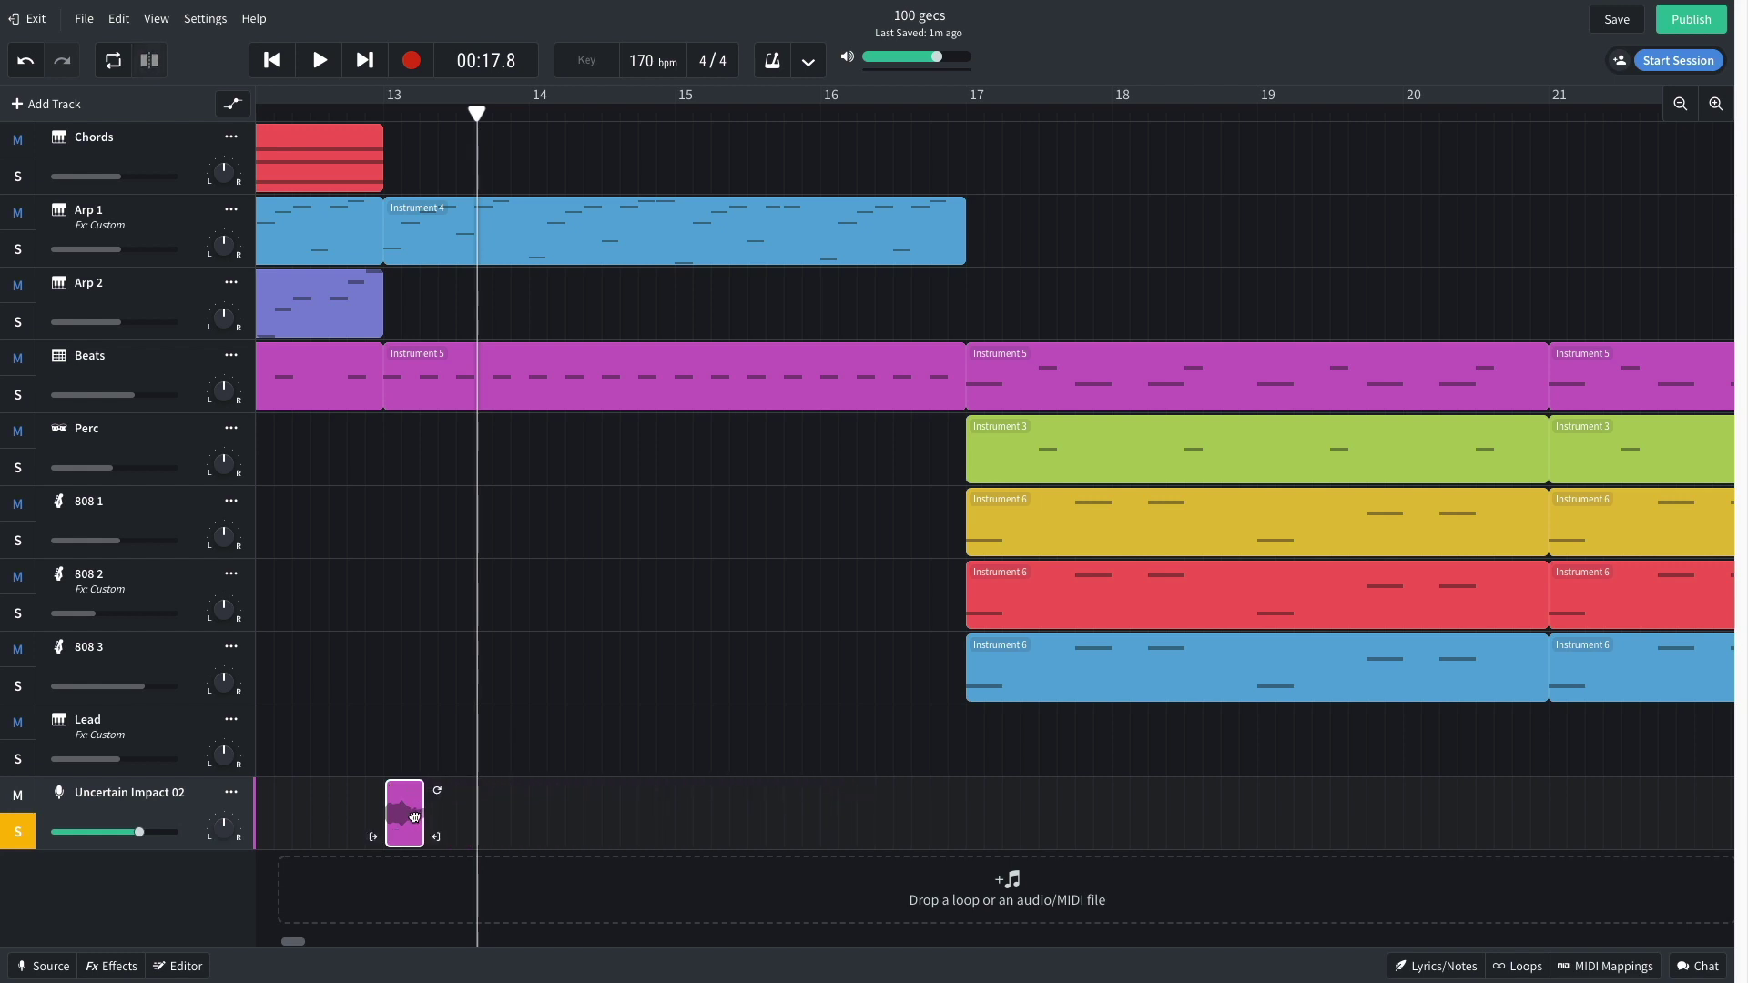
{"action": "left_click", "coordinate": [386, 117]}
{"action": "key", "text": "space"}
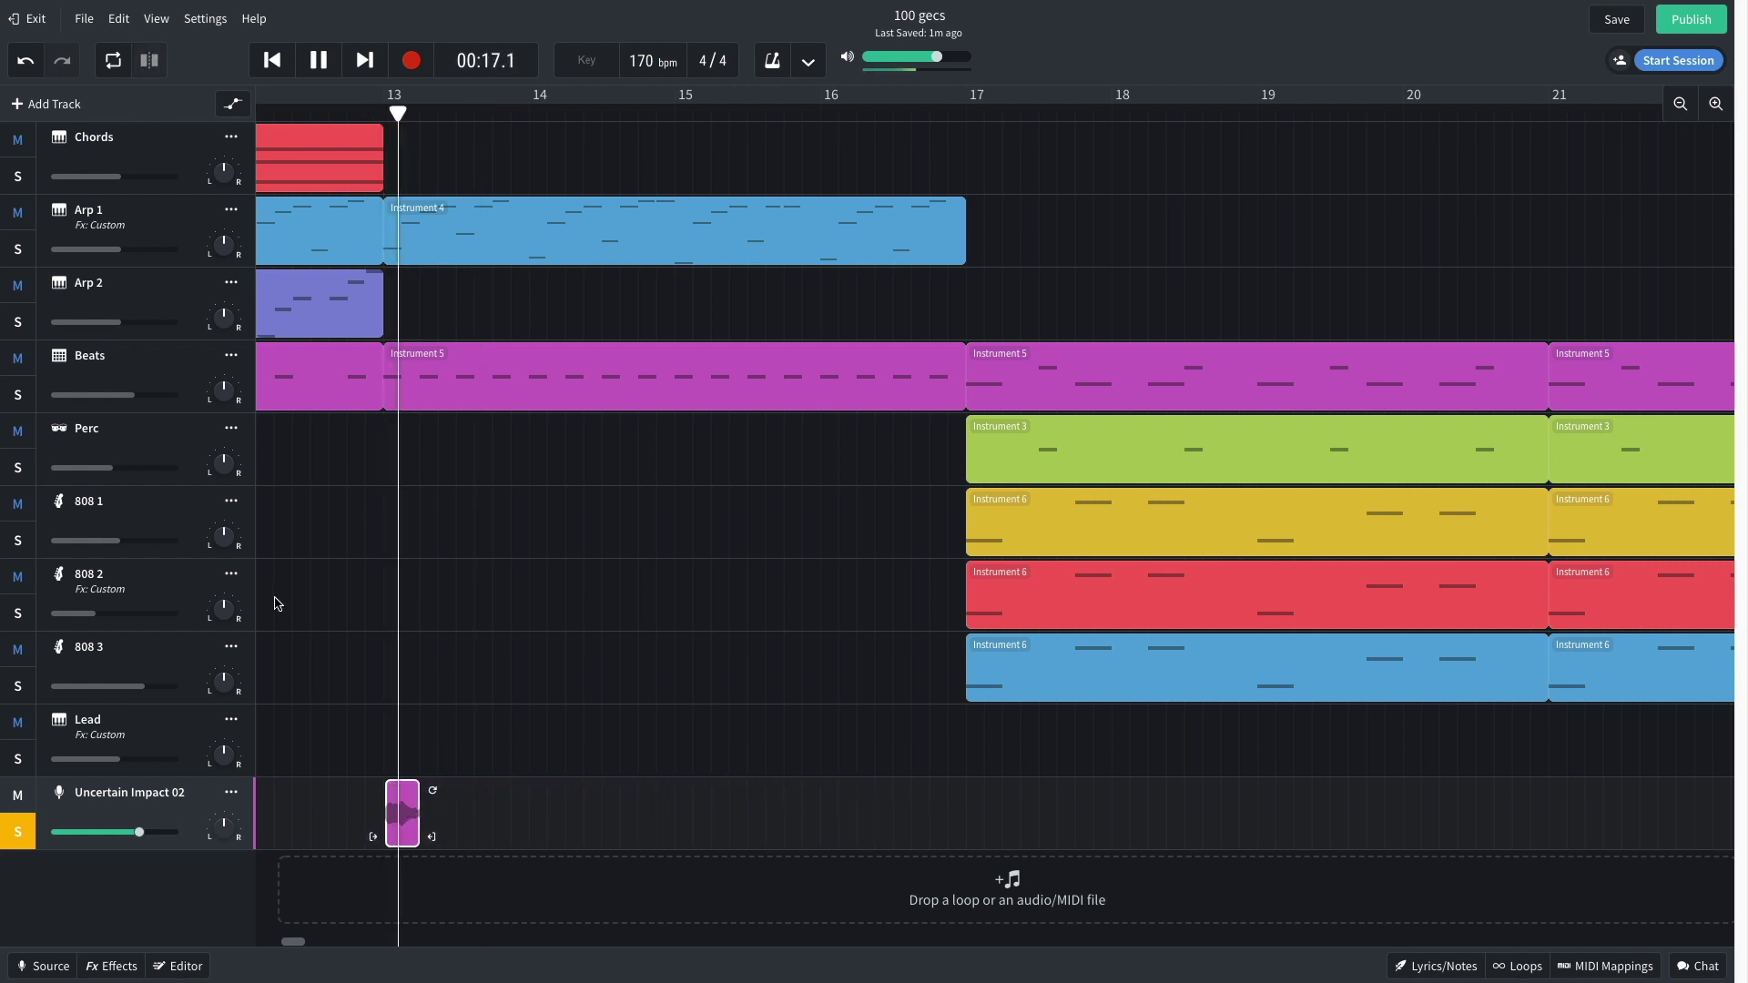
{"action": "key", "text": "space"}
Step: Repeat the impact clip in a syncopated pattern up to bar 17, set its track volume to about +3.6 dB, and play it back
{"action": "left_click_drag", "start_coordinate": [432, 790], "coordinate": [819, 802]}
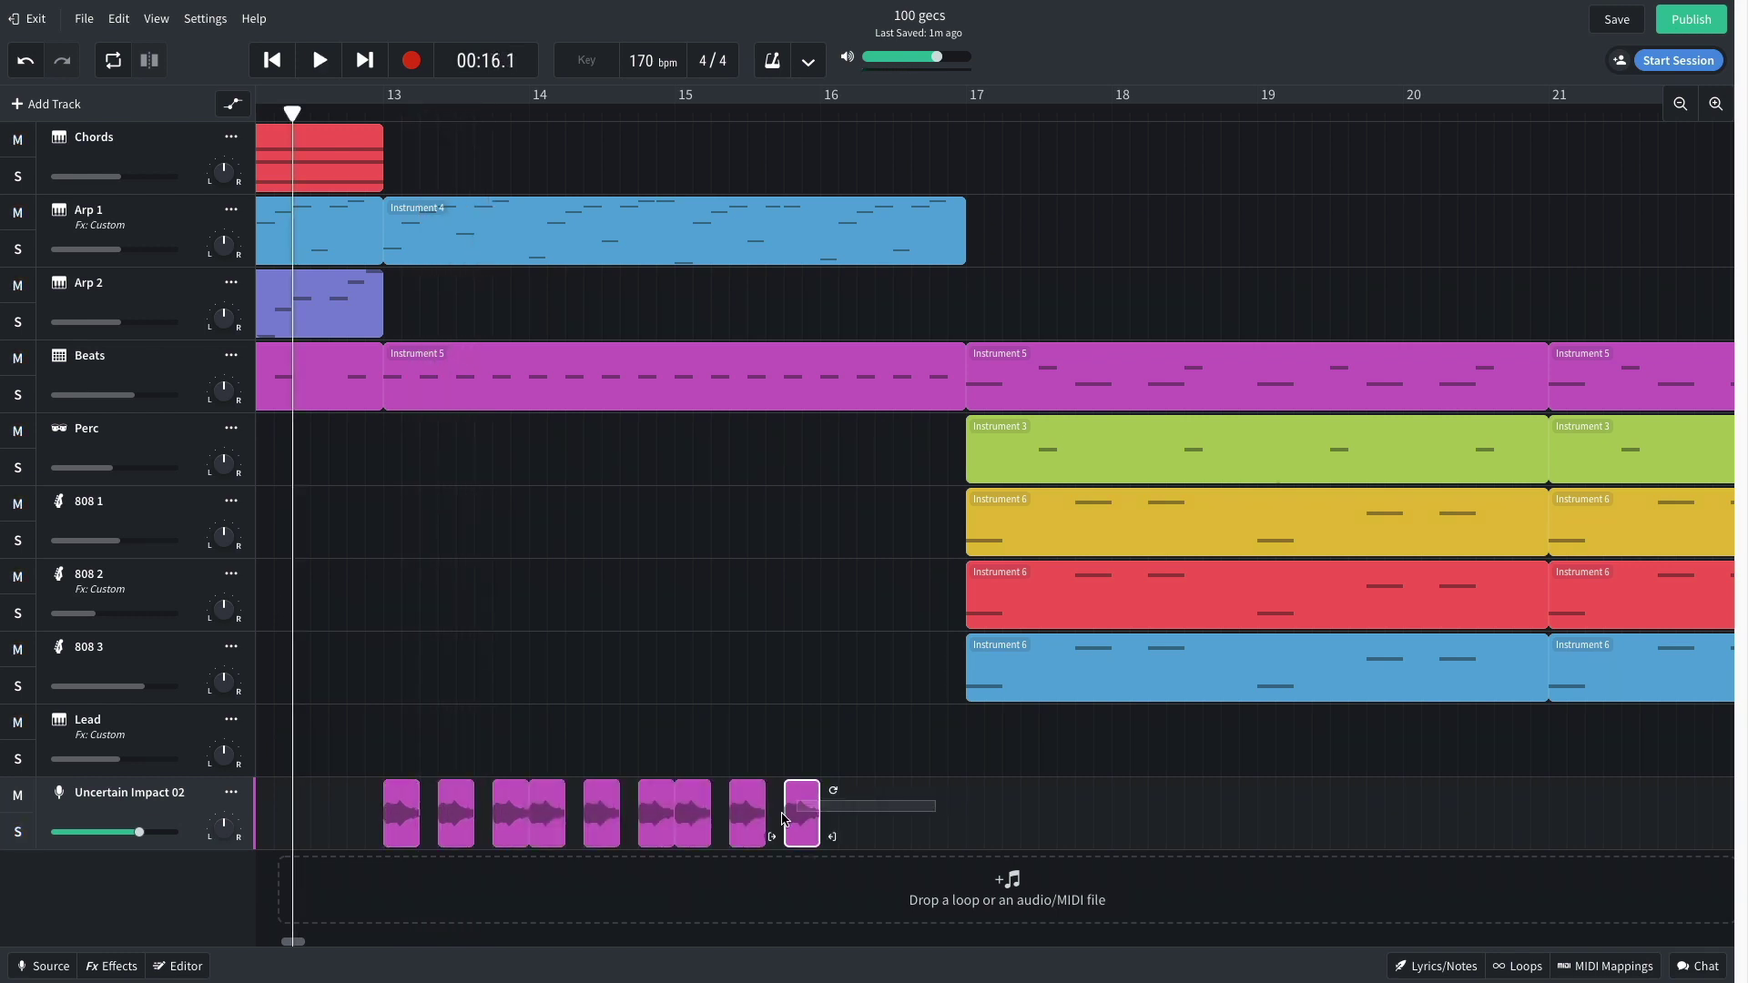
{"action": "left_click_drag", "start_coordinate": [694, 824], "coordinate": [839, 822]}
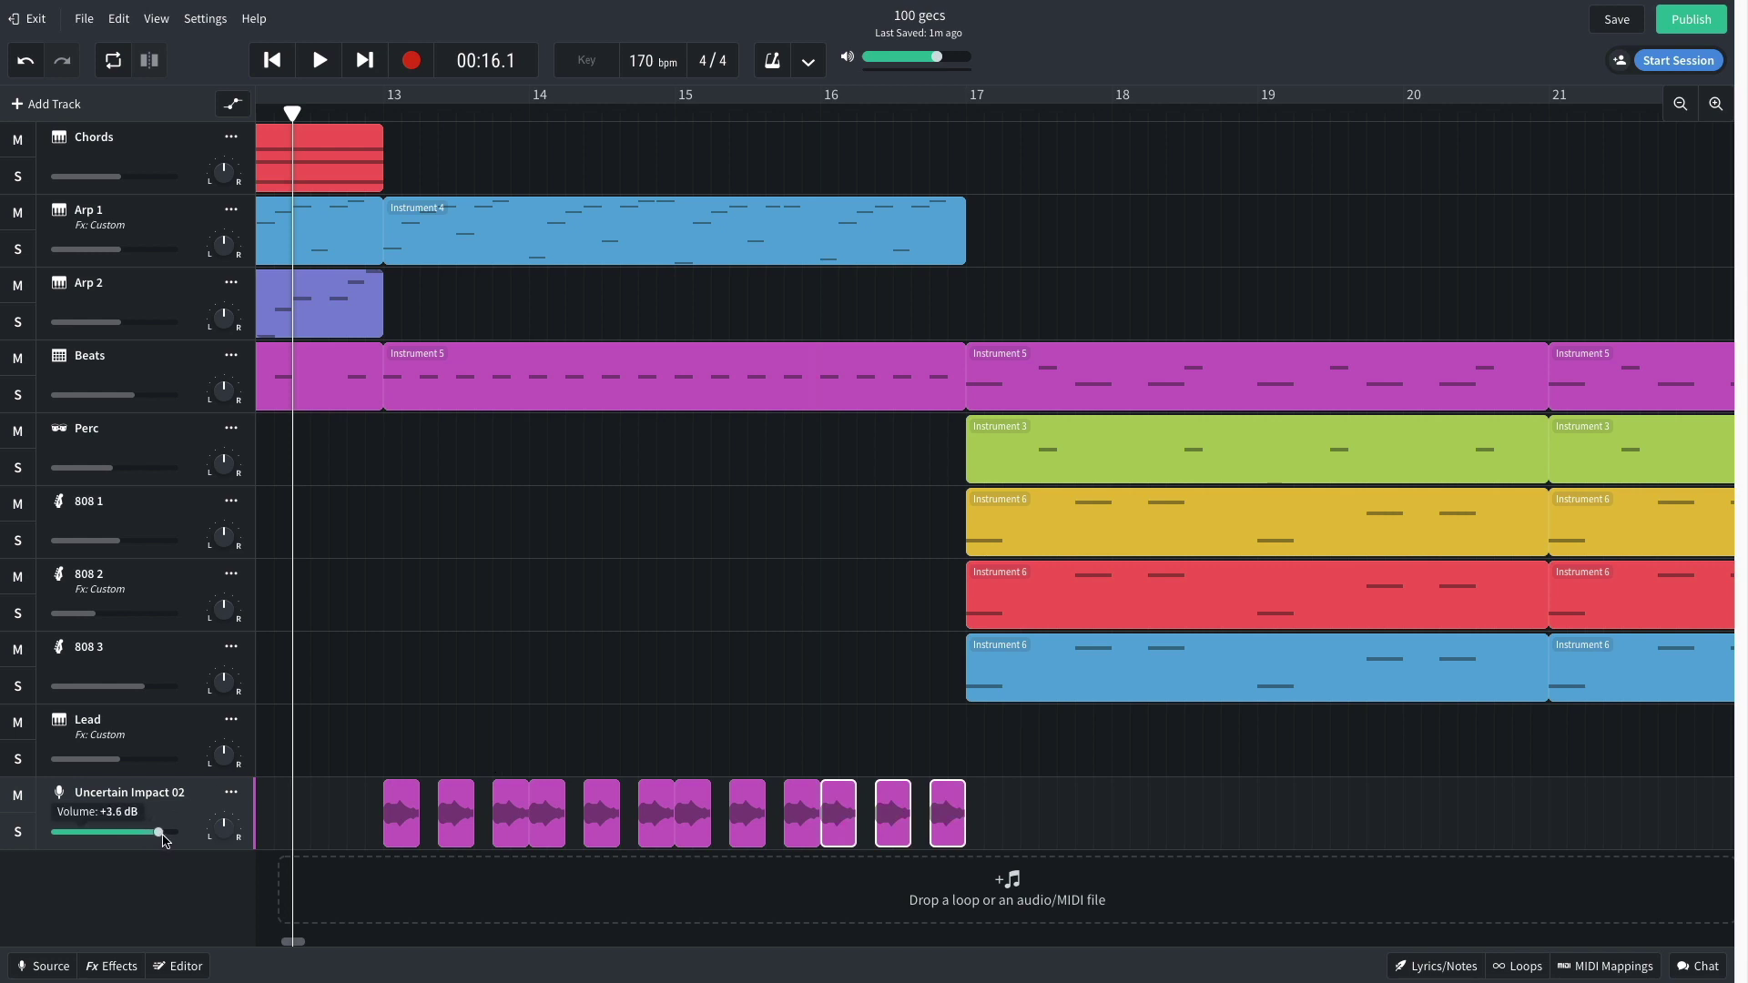
{"action": "left_click", "coordinate": [377, 113]}
{"action": "key", "text": "space"}
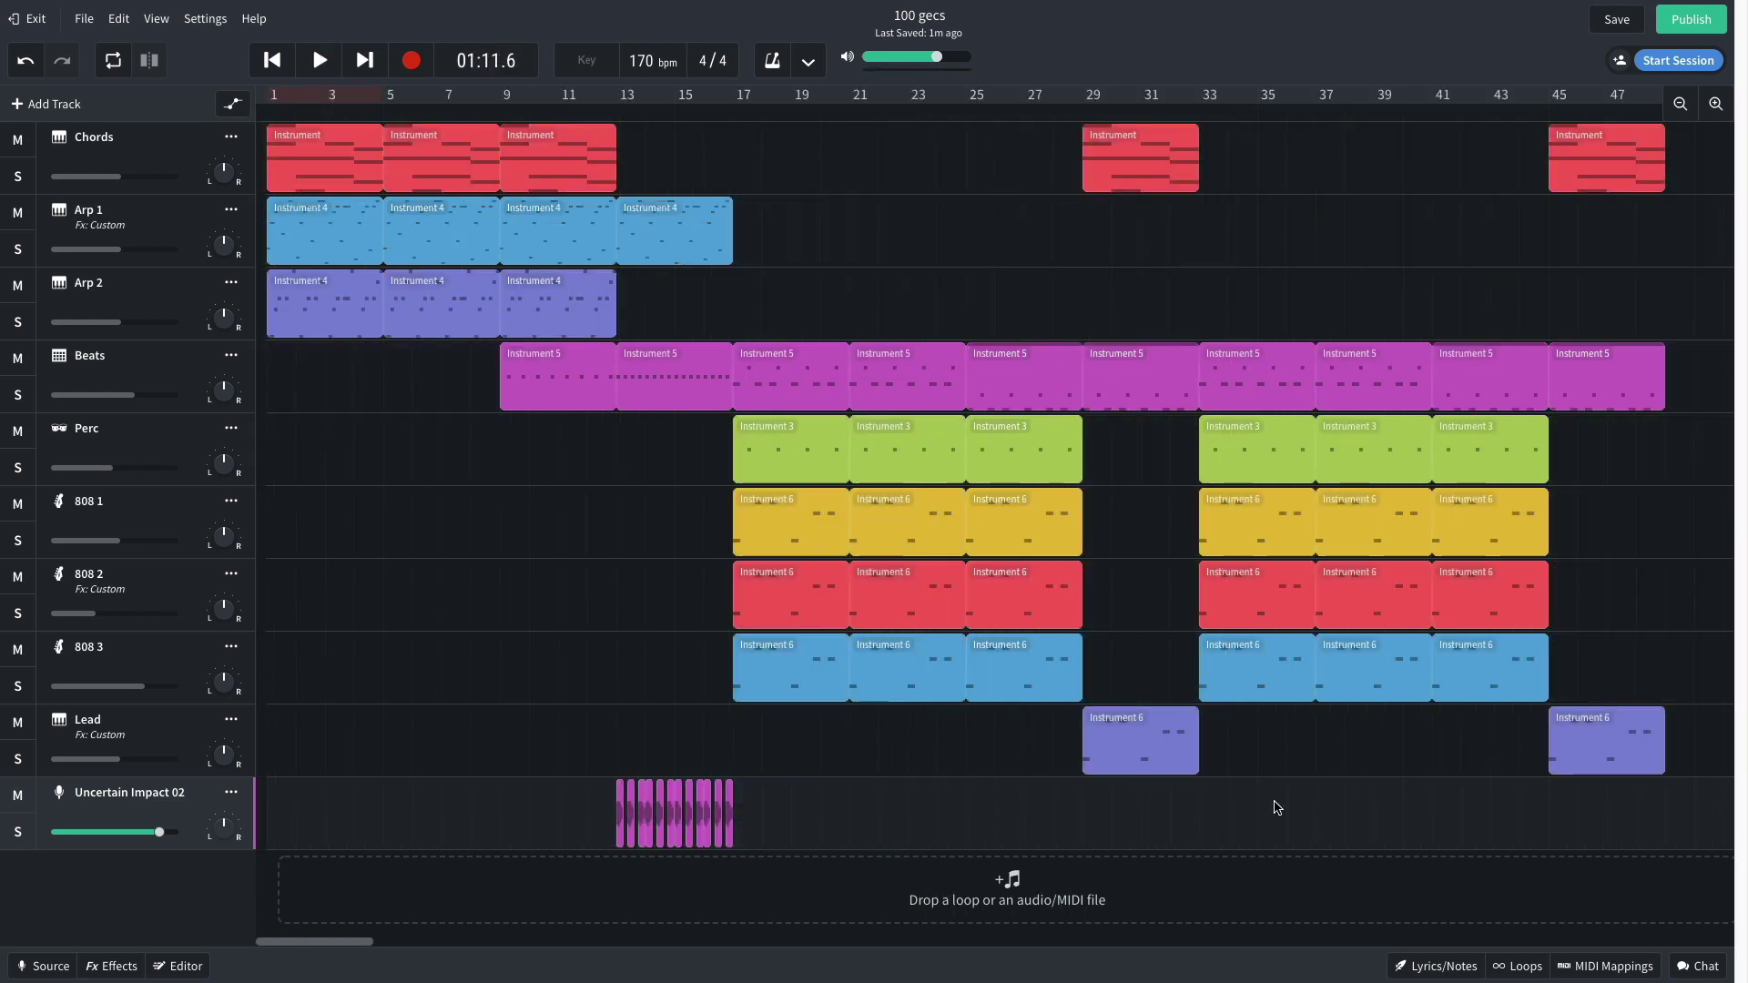
Step: Search the loops for "trap fill" and place Trap Essentials Fills 04 on a new track at bars 15, 31 and 47
{"action": "left_click", "coordinate": [1521, 967]}
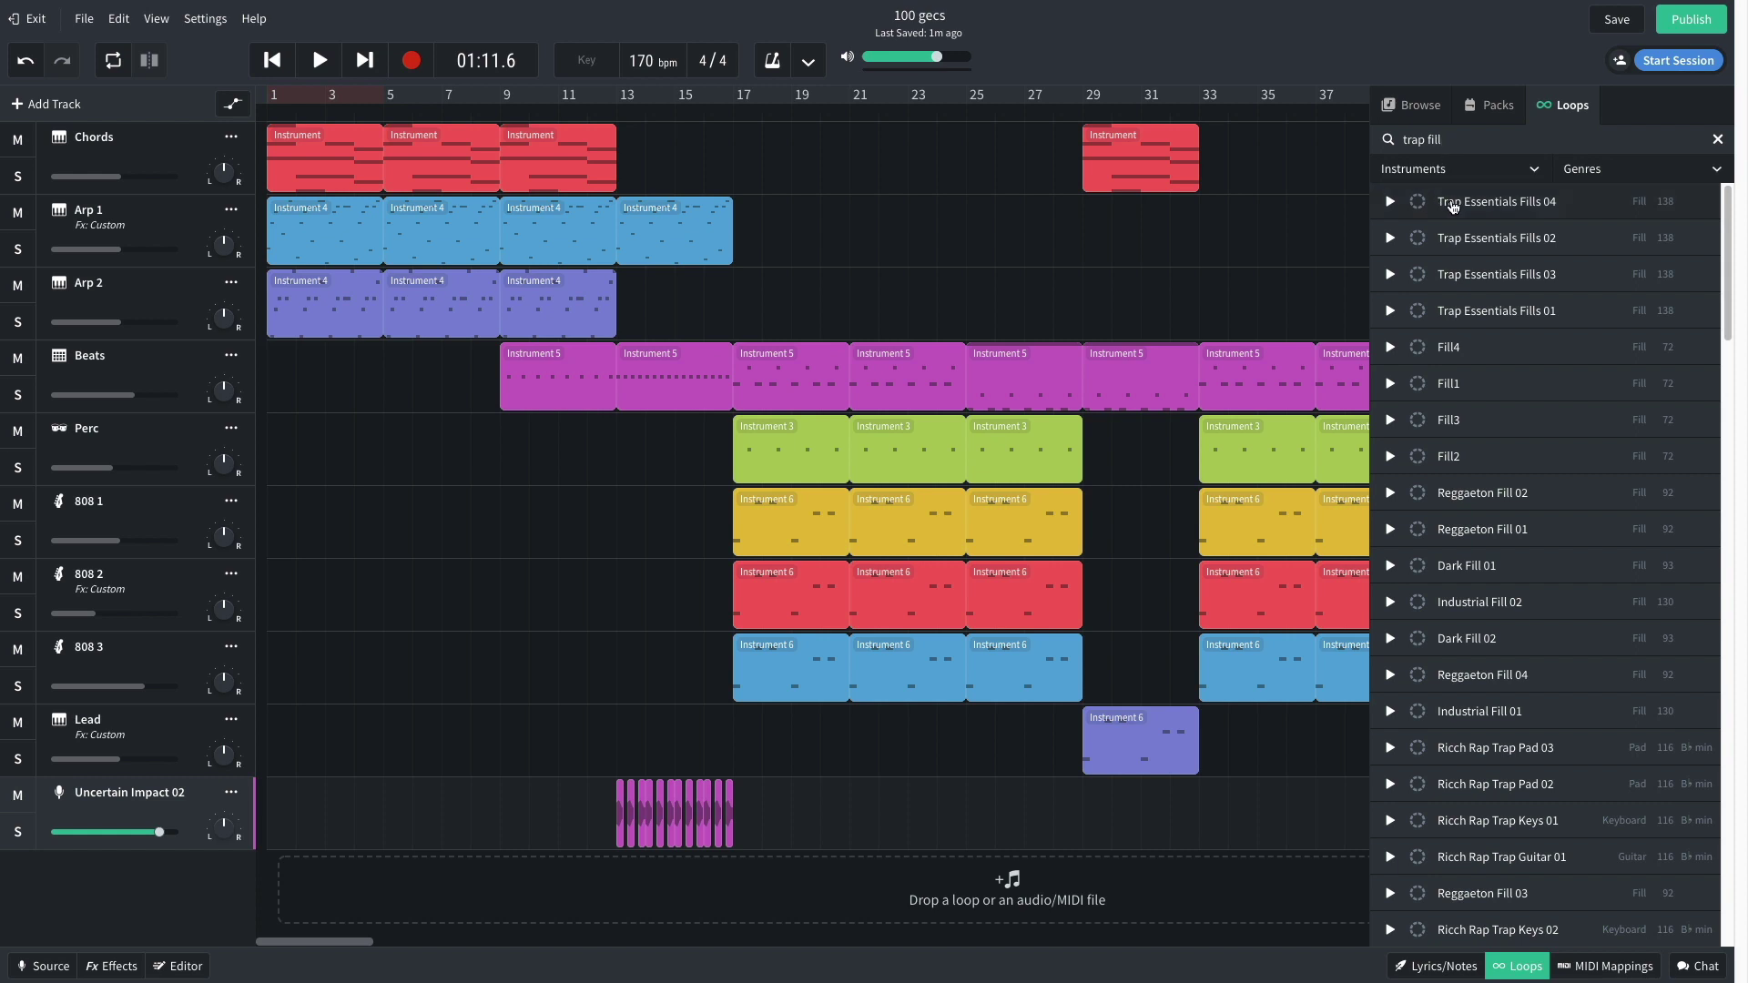
{"action": "left_click_drag", "start_coordinate": [1454, 206], "coordinate": [701, 887]}
{"action": "left_click", "coordinate": [1515, 970]}
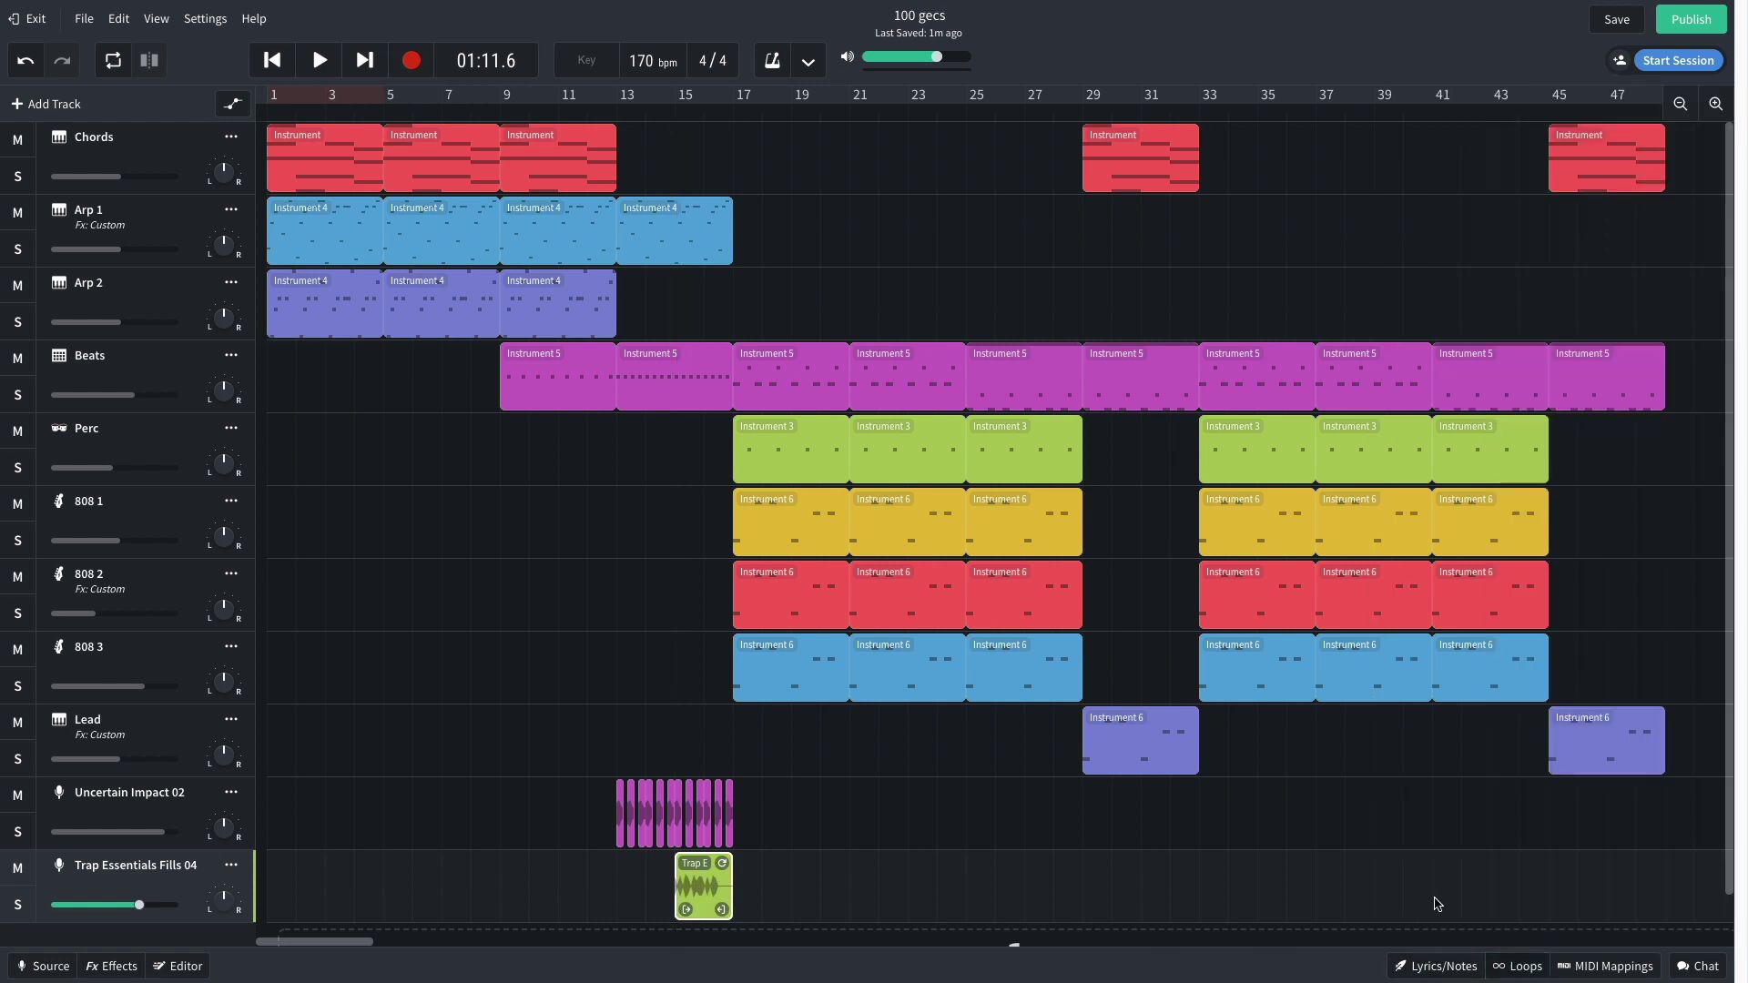
{"action": "left_click_drag", "start_coordinate": [699, 885], "coordinate": [1639, 897]}
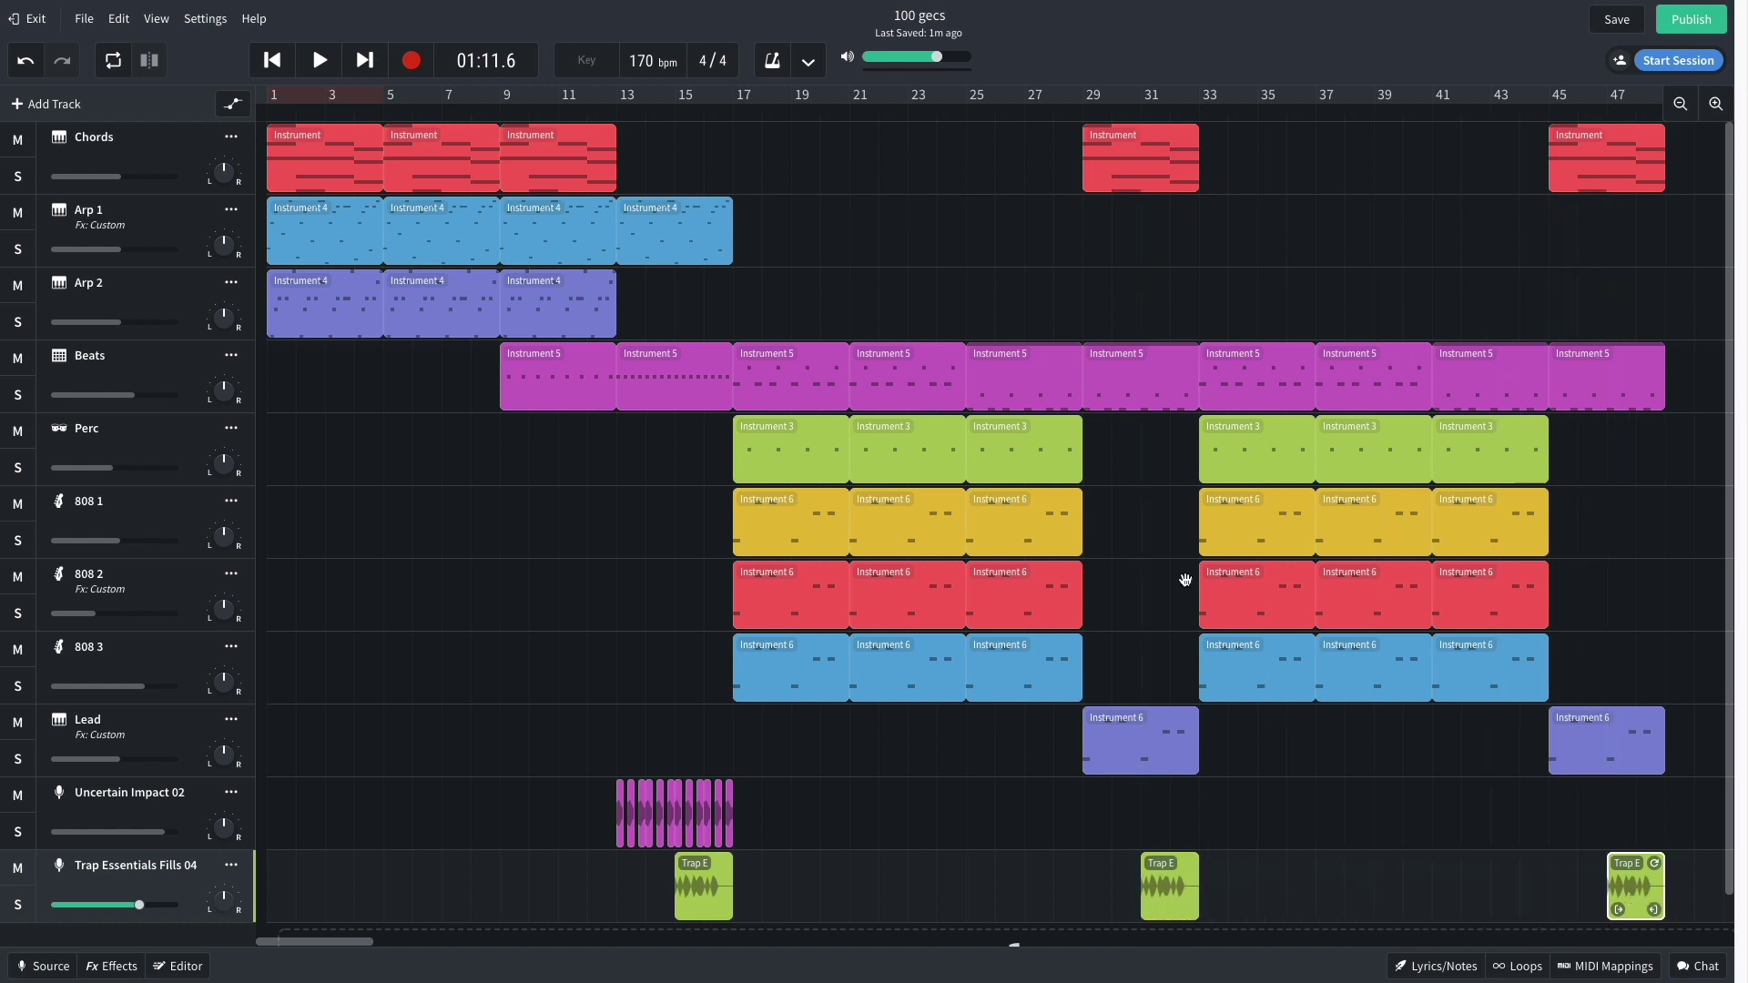
Step: Play back the arrangement to check the first trap fill leading into bar 17
{"action": "key", "text": "space"}
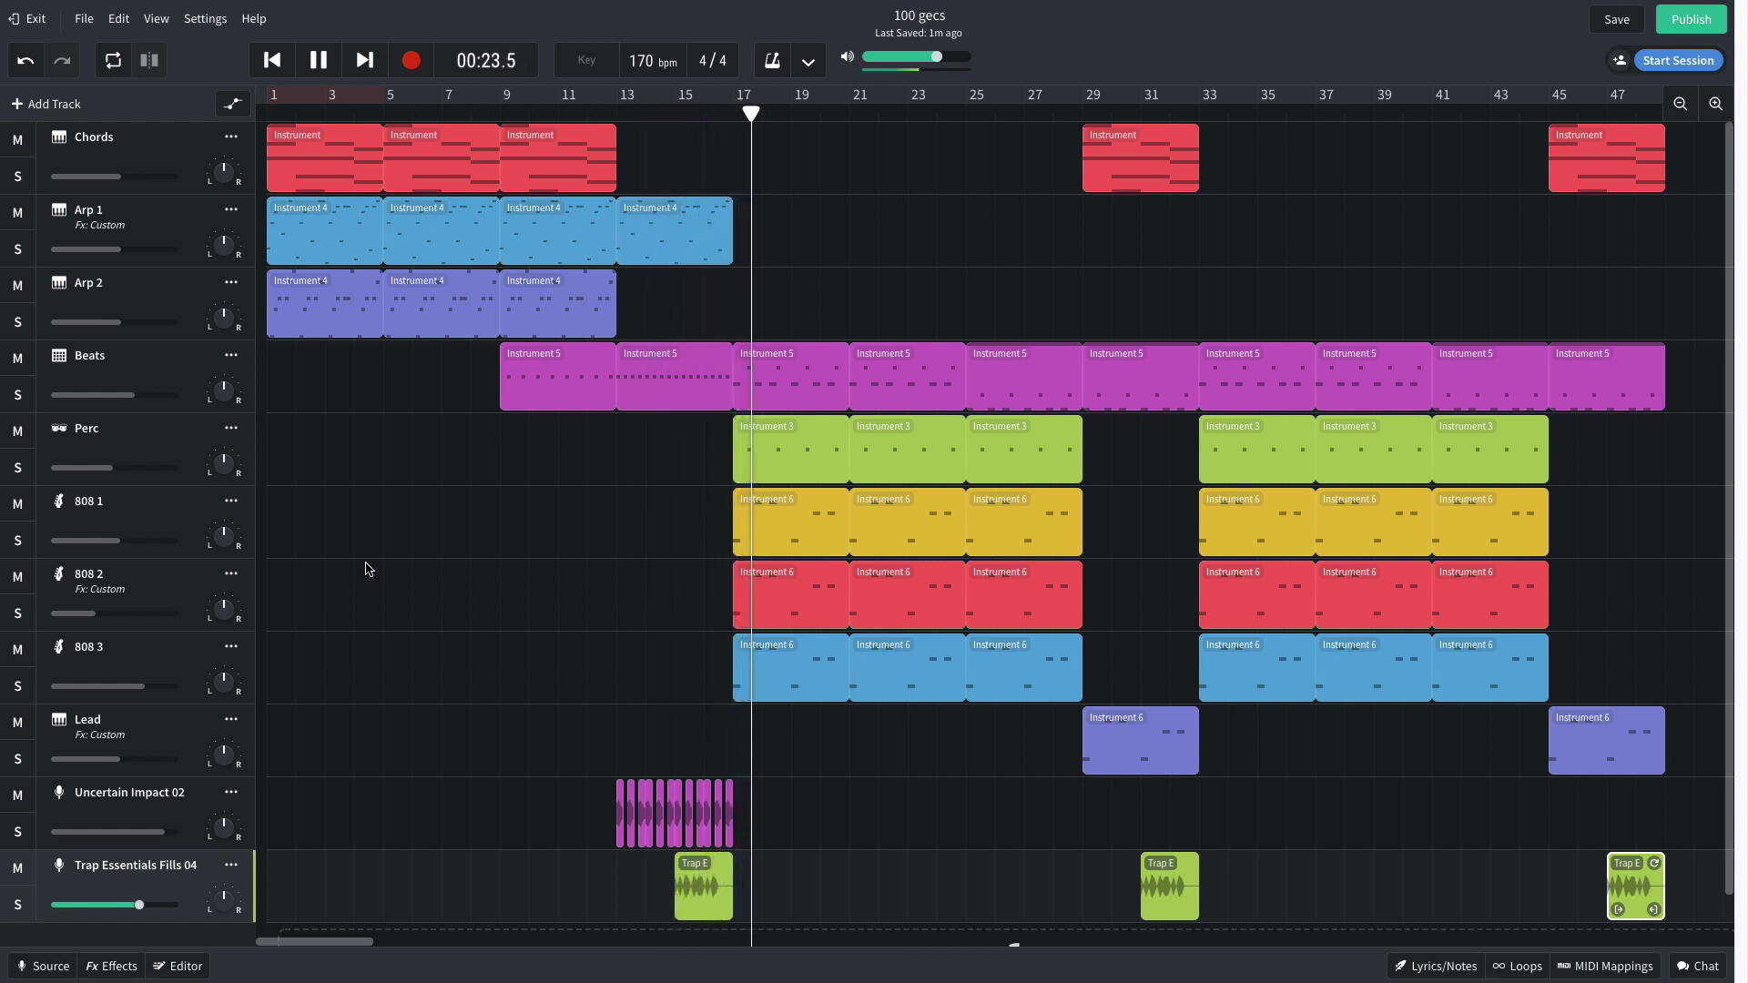
{"action": "key", "text": "space"}
Step: Search the loops for "sweep", place Space Sweep on a new track at bar 27, and trim it to end at bar 29
{"action": "scroll", "coordinate": [1337, 806], "scroll_direction": "down", "scroll_amount": 1}
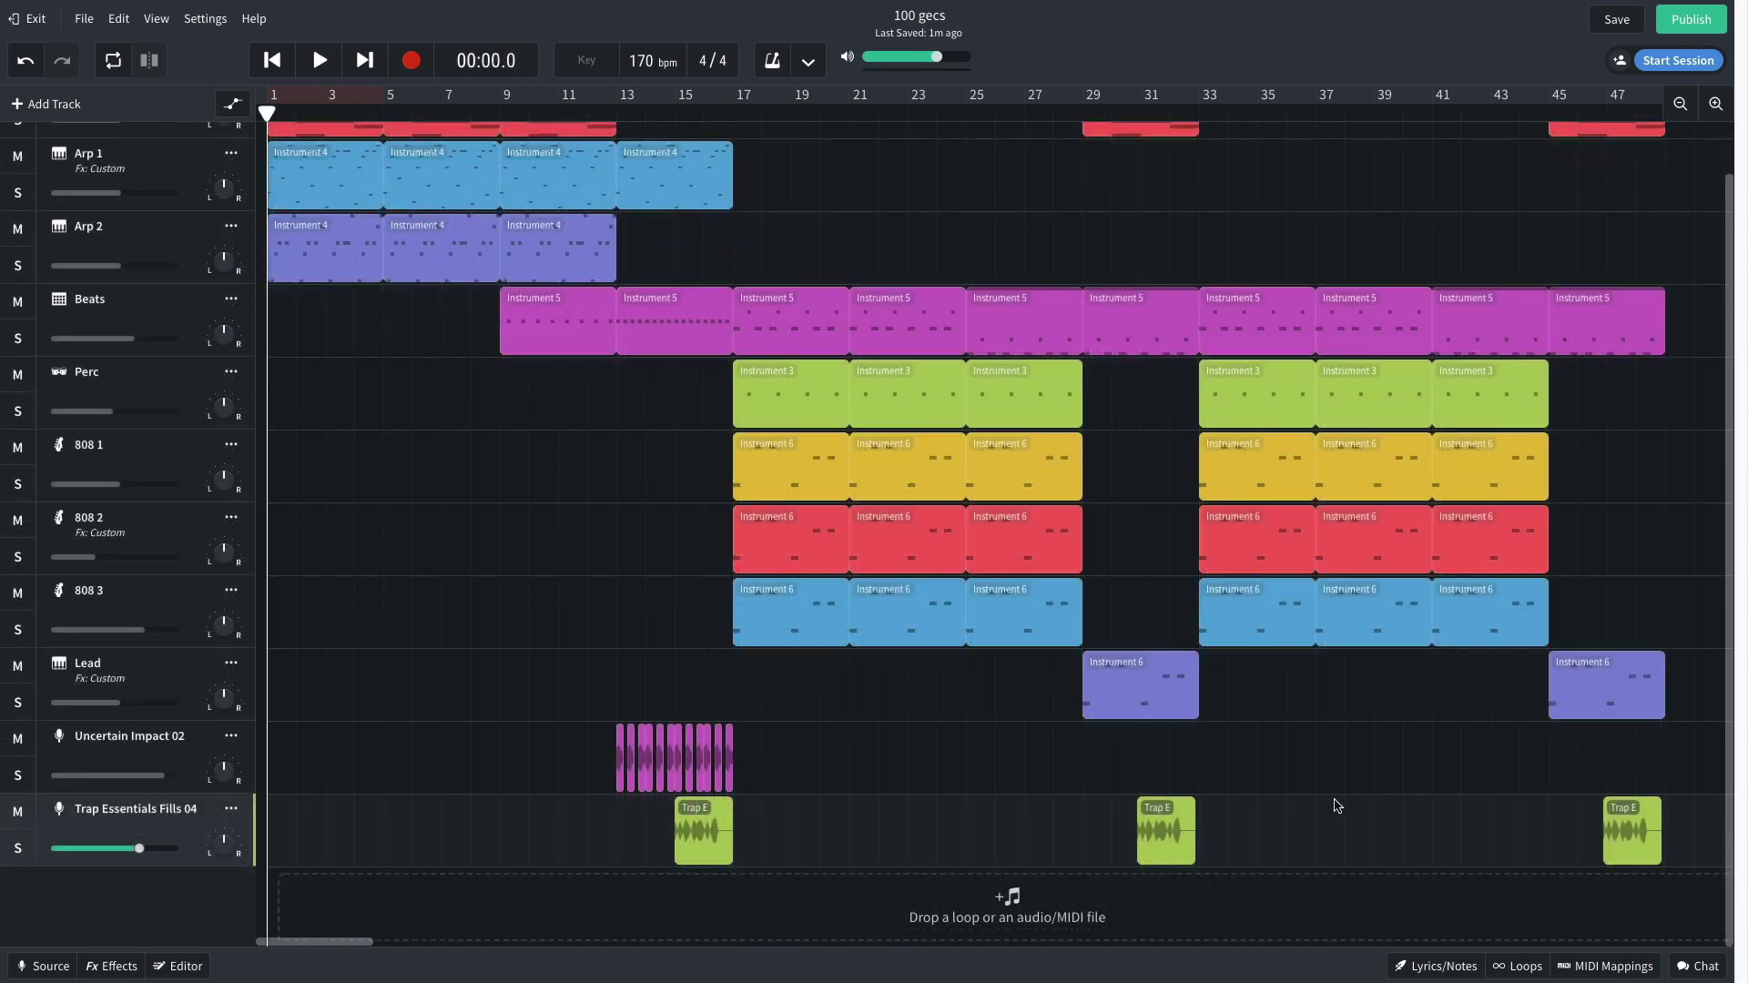
{"action": "left_click", "coordinate": [1516, 967]}
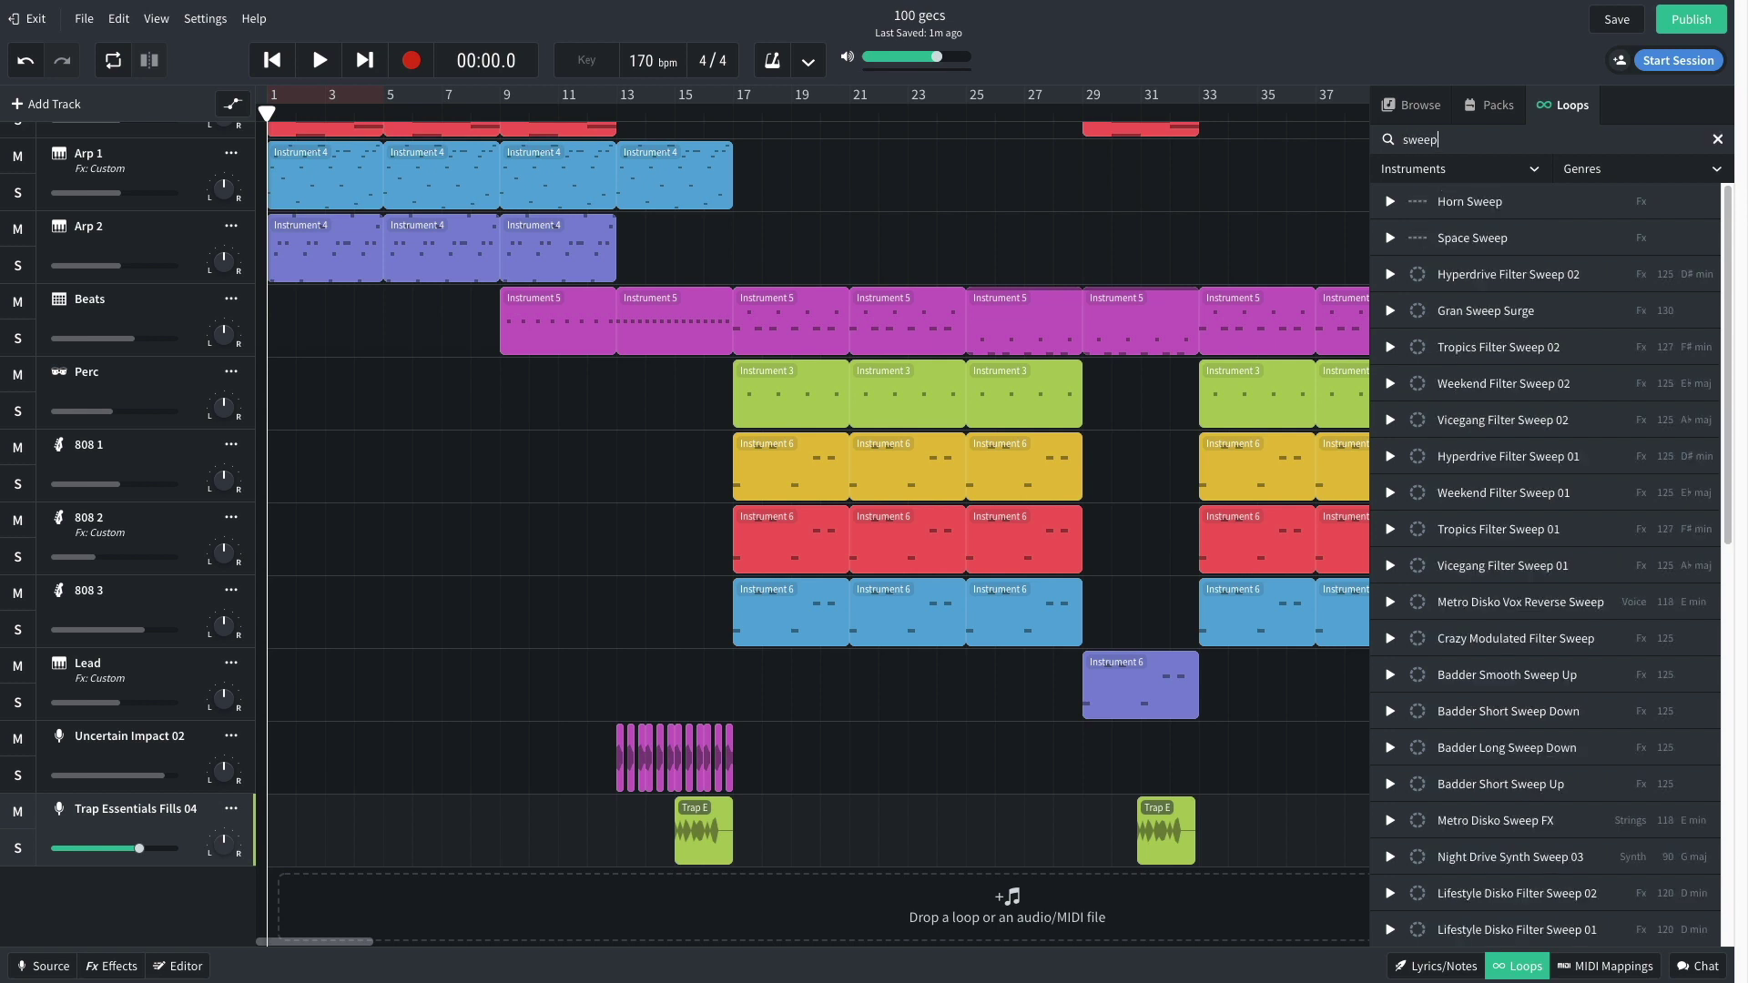
{"action": "left_click_drag", "start_coordinate": [1426, 239], "coordinate": [1061, 904]}
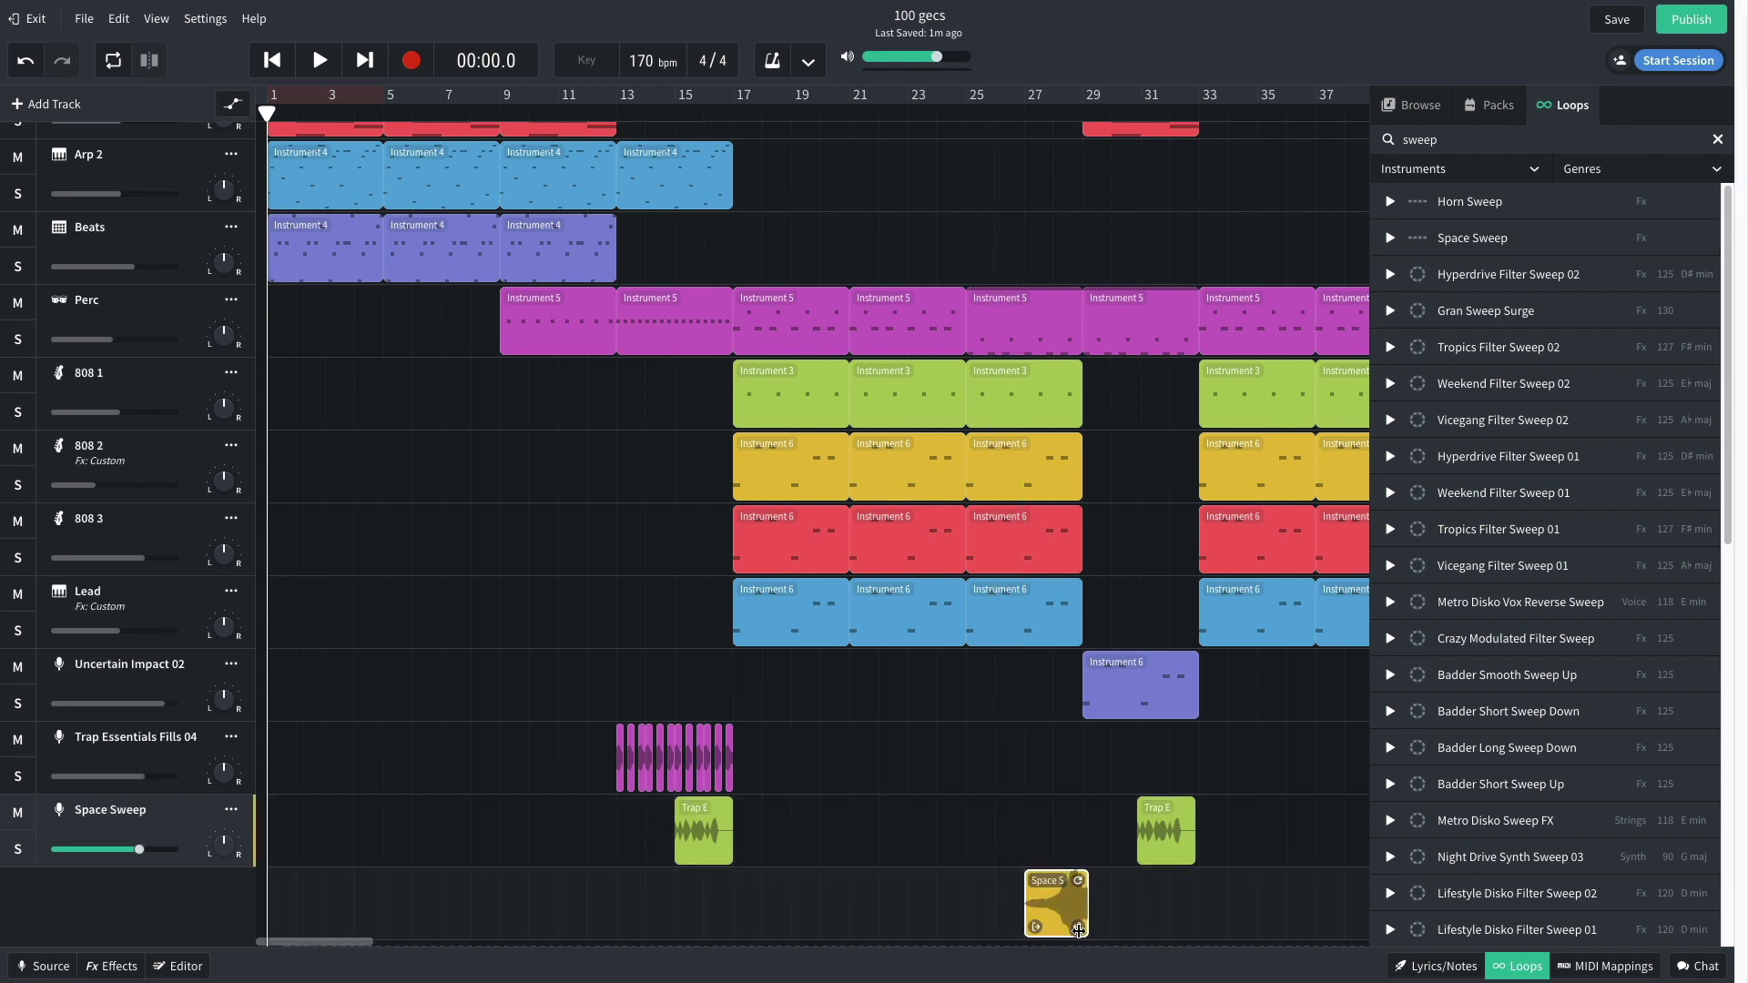
{"action": "left_click", "coordinate": [1526, 971]}
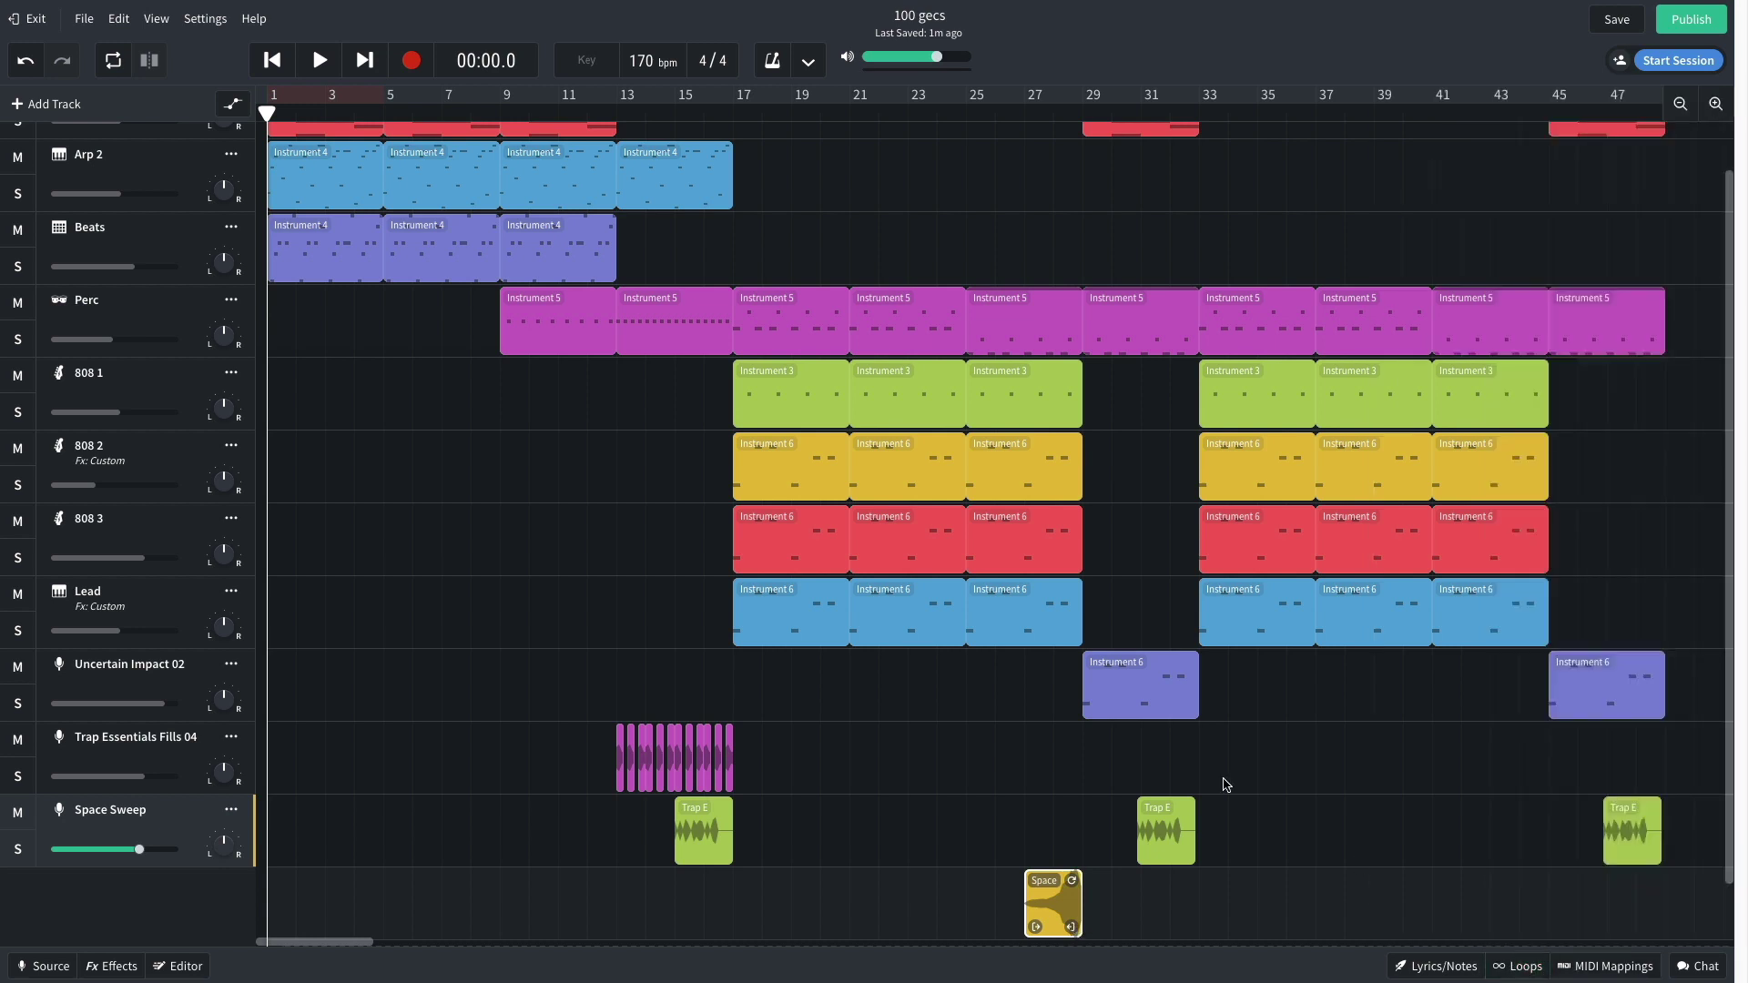
Step: Copy the Space Sweep clip to bar 43, set its track volume to about -12.9 dB, and play it back from around bar 27
{"action": "scroll", "coordinate": [1216, 785], "scroll_direction": "down", "scroll_amount": 1}
{"action": "left_click_drag", "start_coordinate": [1055, 827], "coordinate": [1523, 889]}
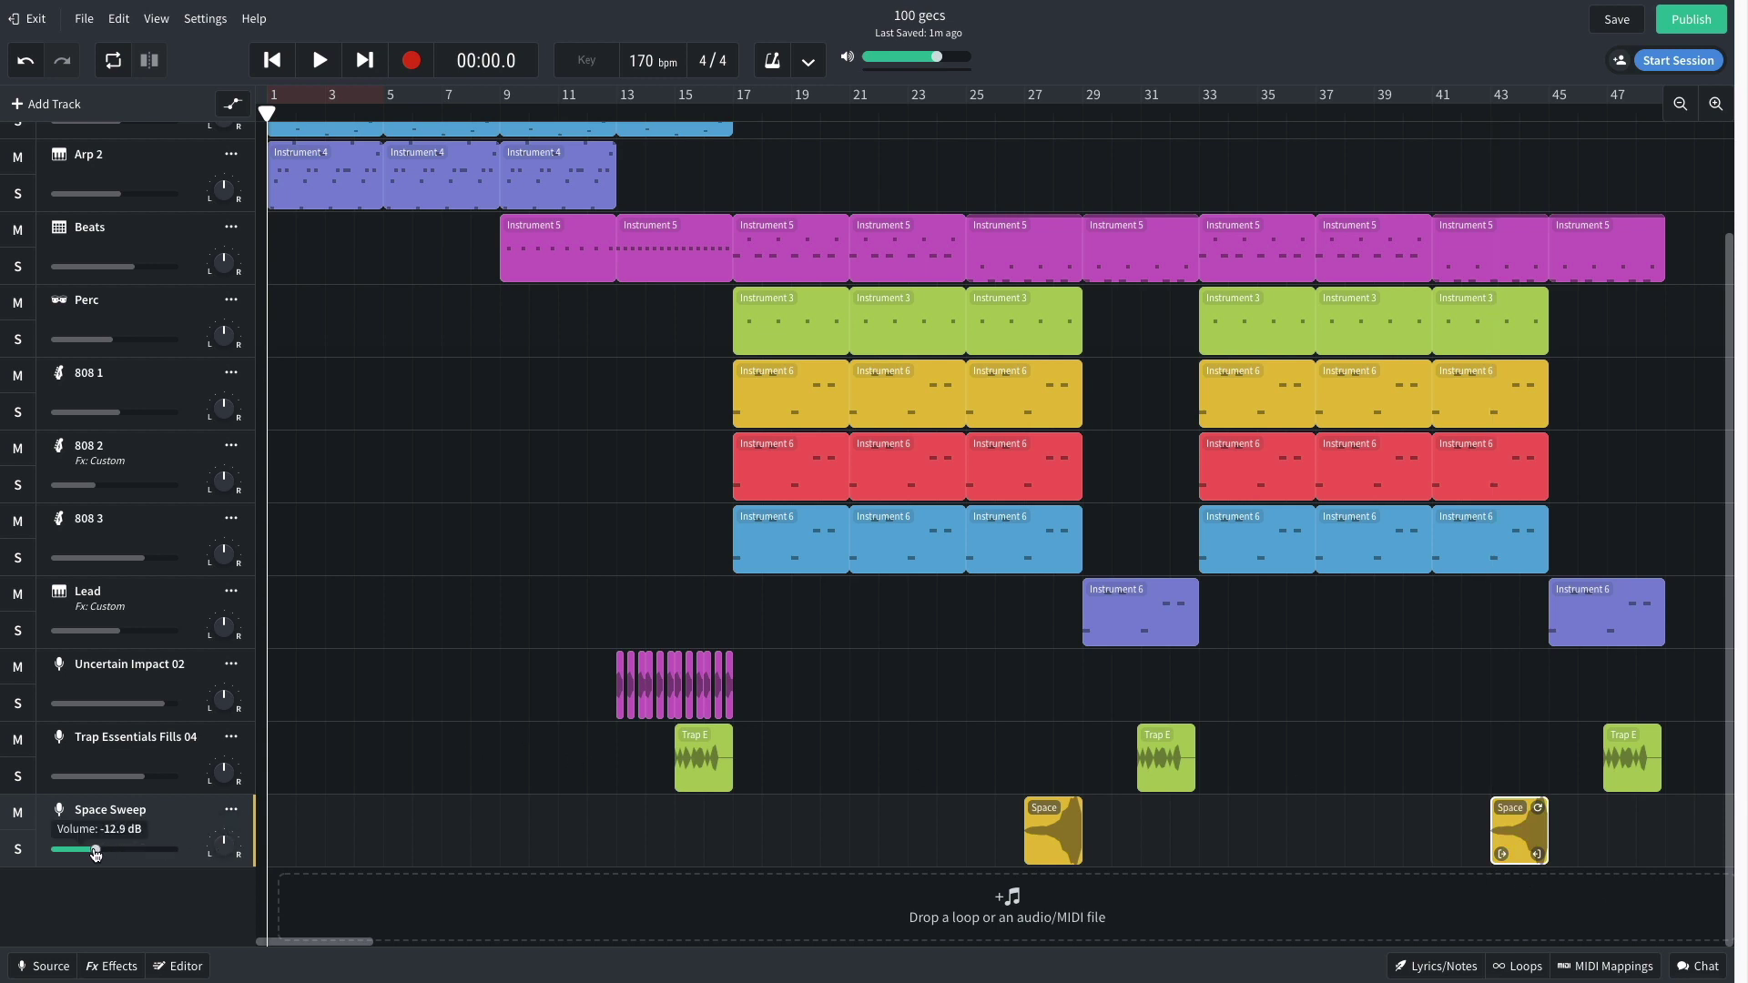
{"action": "left_click", "coordinate": [1025, 131]}
{"action": "left_click", "coordinate": [1028, 117]}
{"action": "key", "text": "space"}
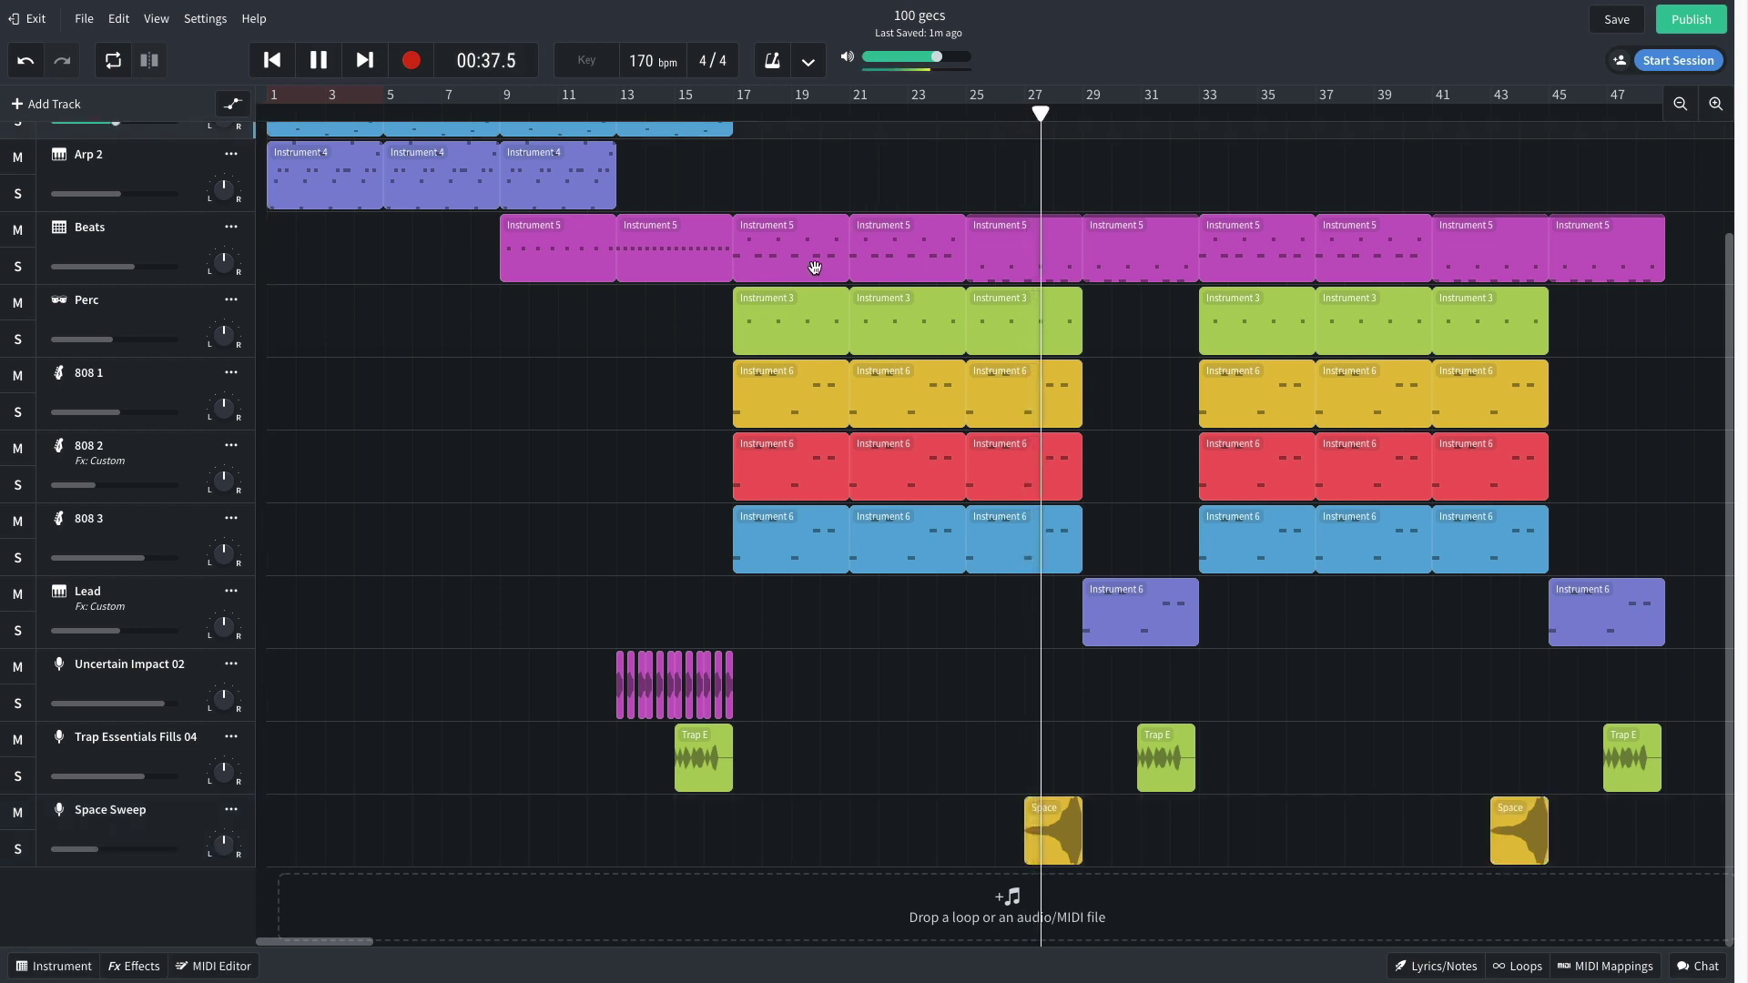